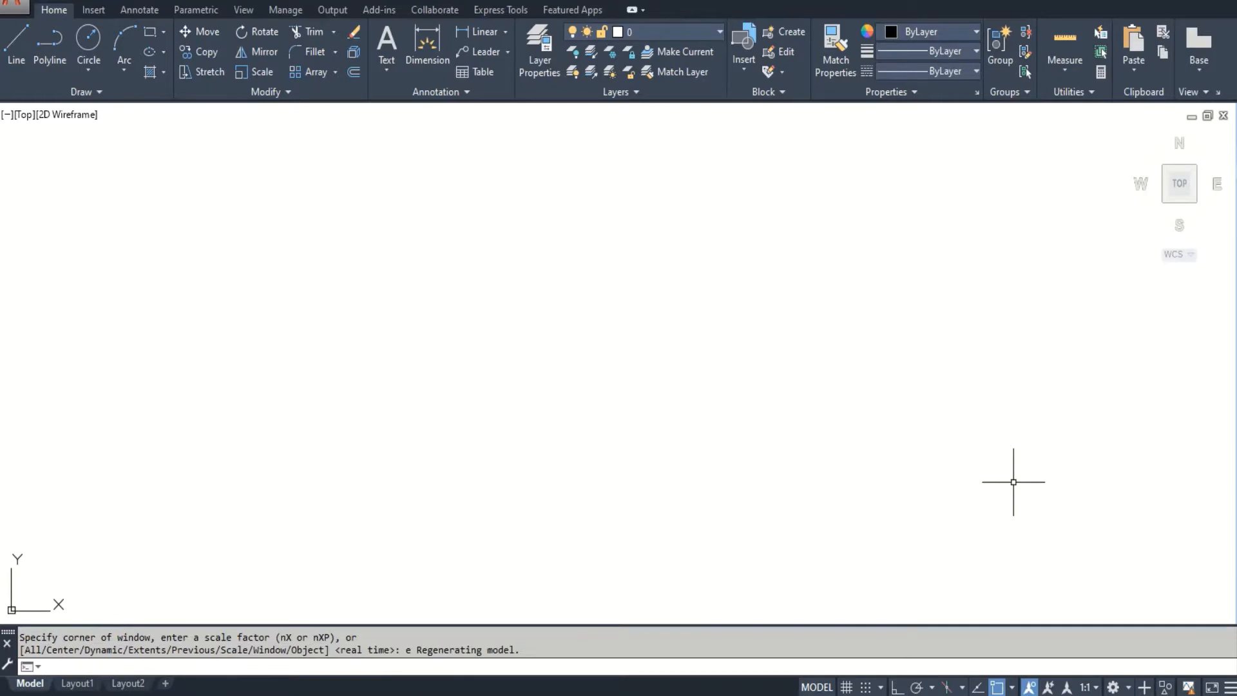
Draw a rectangle 200 units wide and 120 units high in the middle of the drawing area.
text(c)
key(Return)
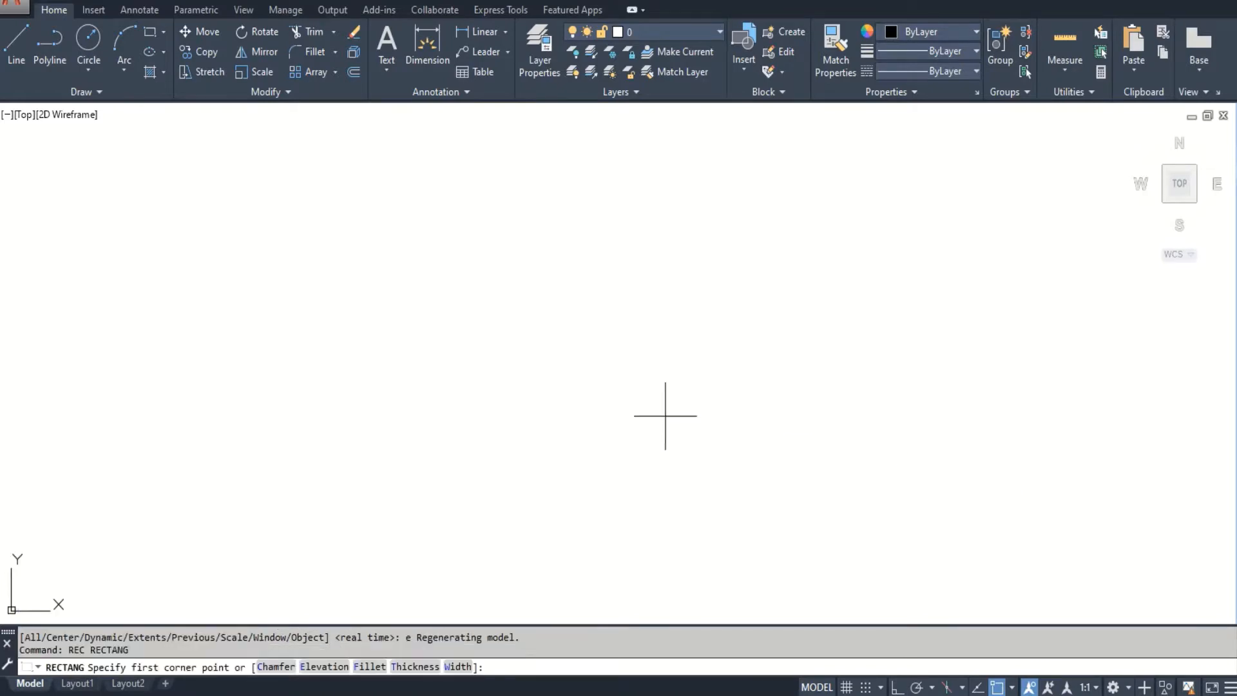
click(457, 426)
key(F8)
text(@200)
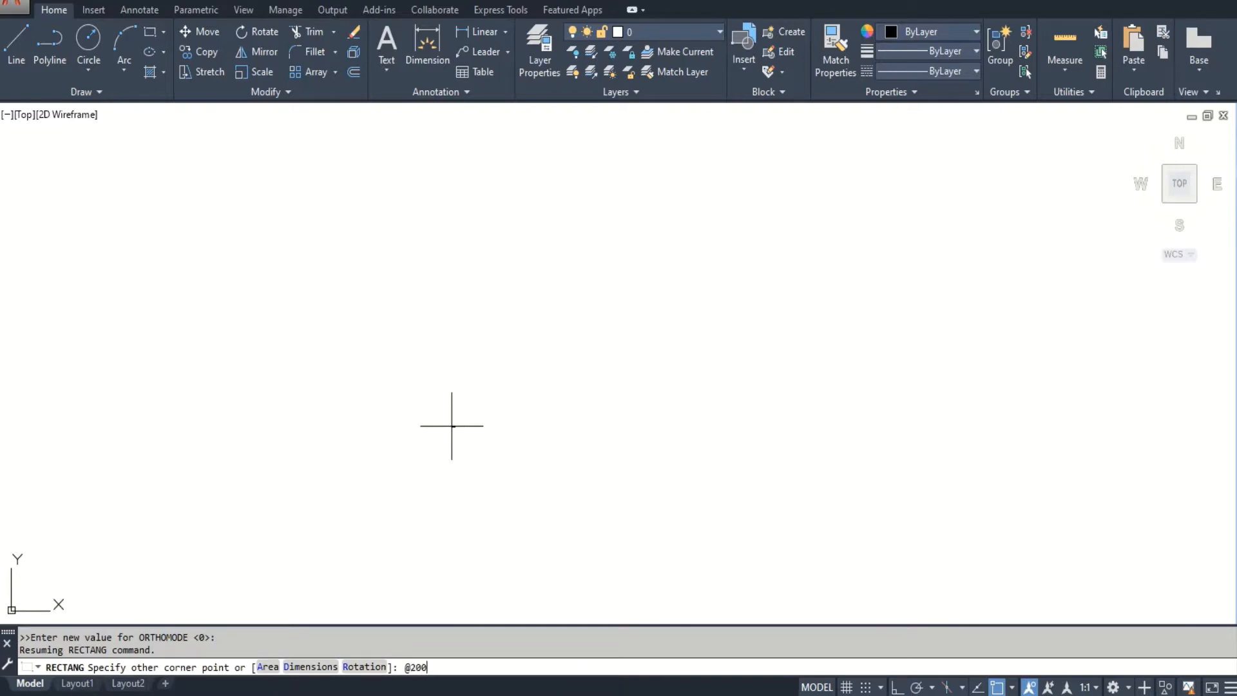
text(,120)
key(Return)
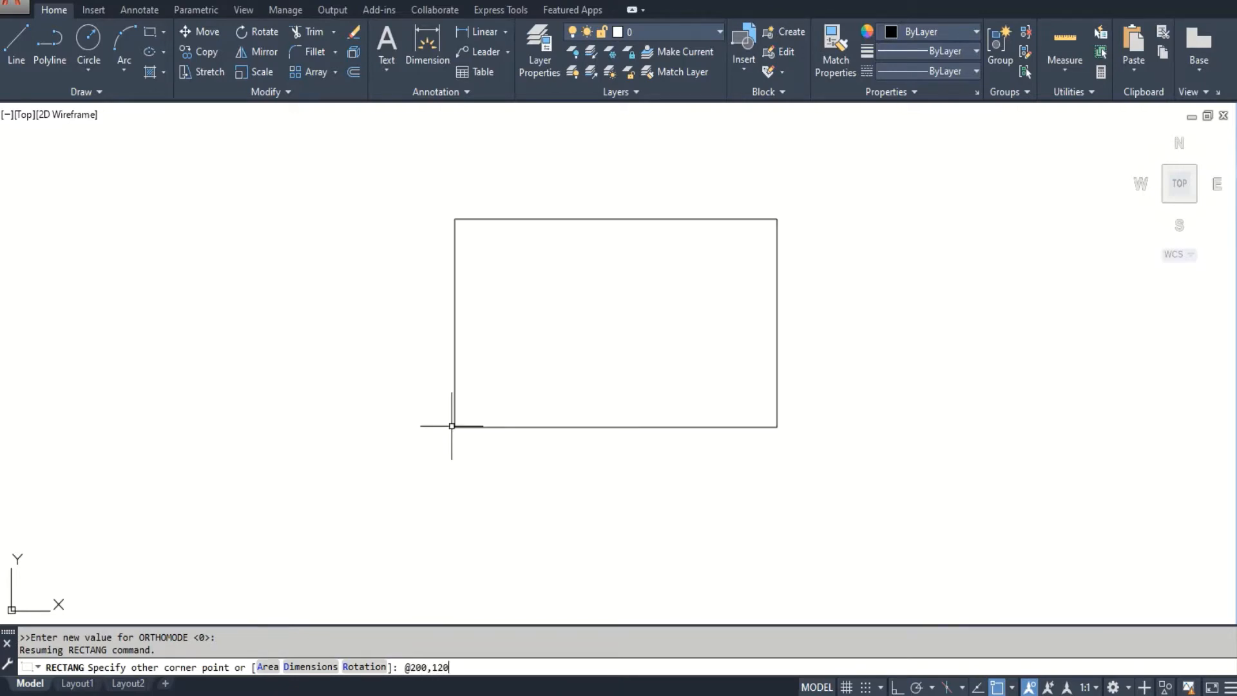
Draw a vertical centre line between the midpoints of the rectangle's upper and lower edges.
text(z)
key(Return)
text(e)
key(Return)
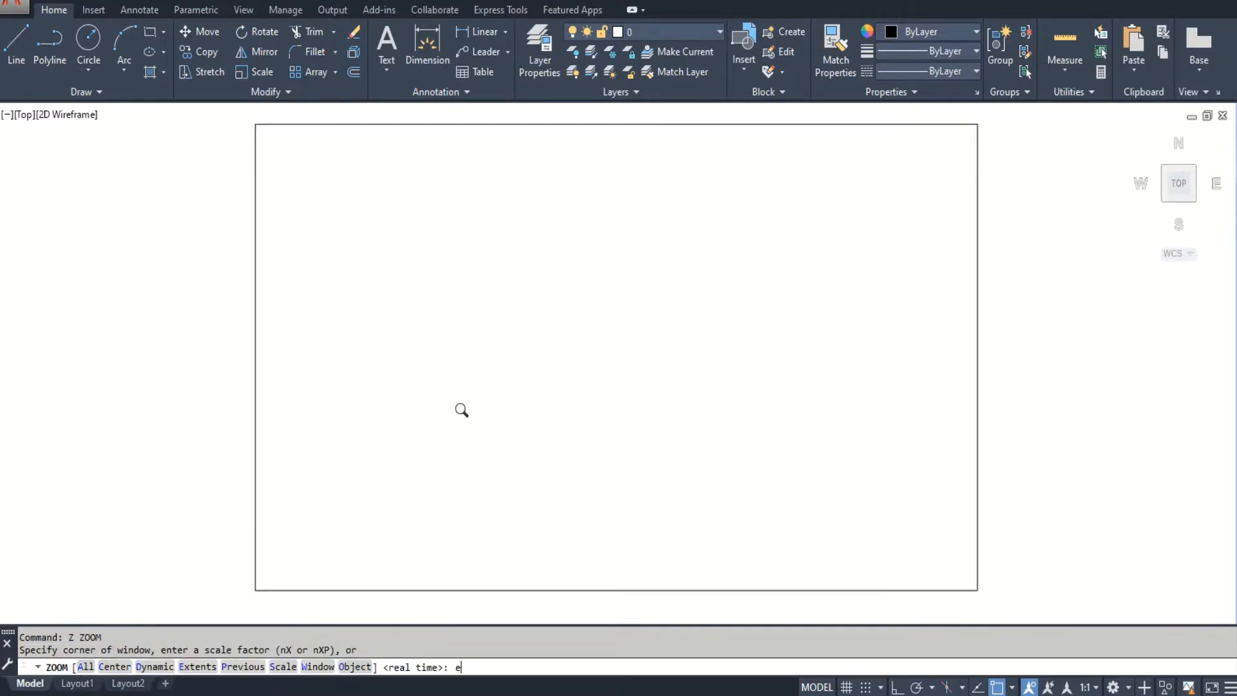
key(Return)
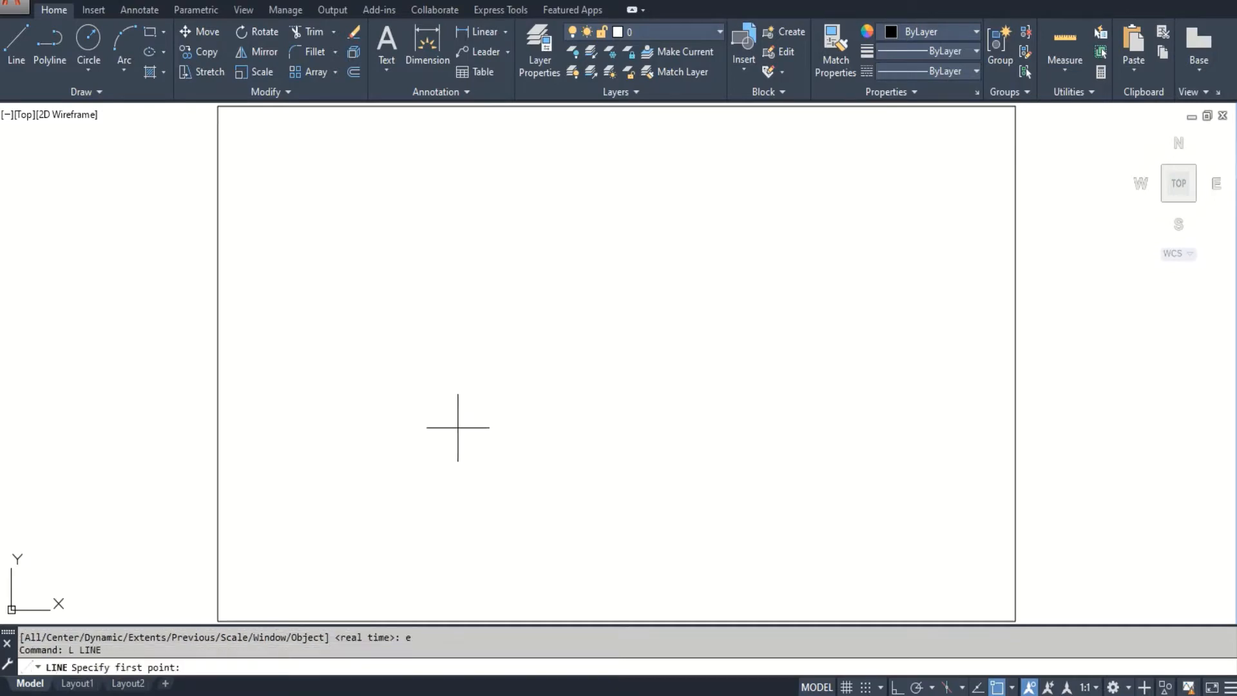
scroll(532, 441, down, 2)
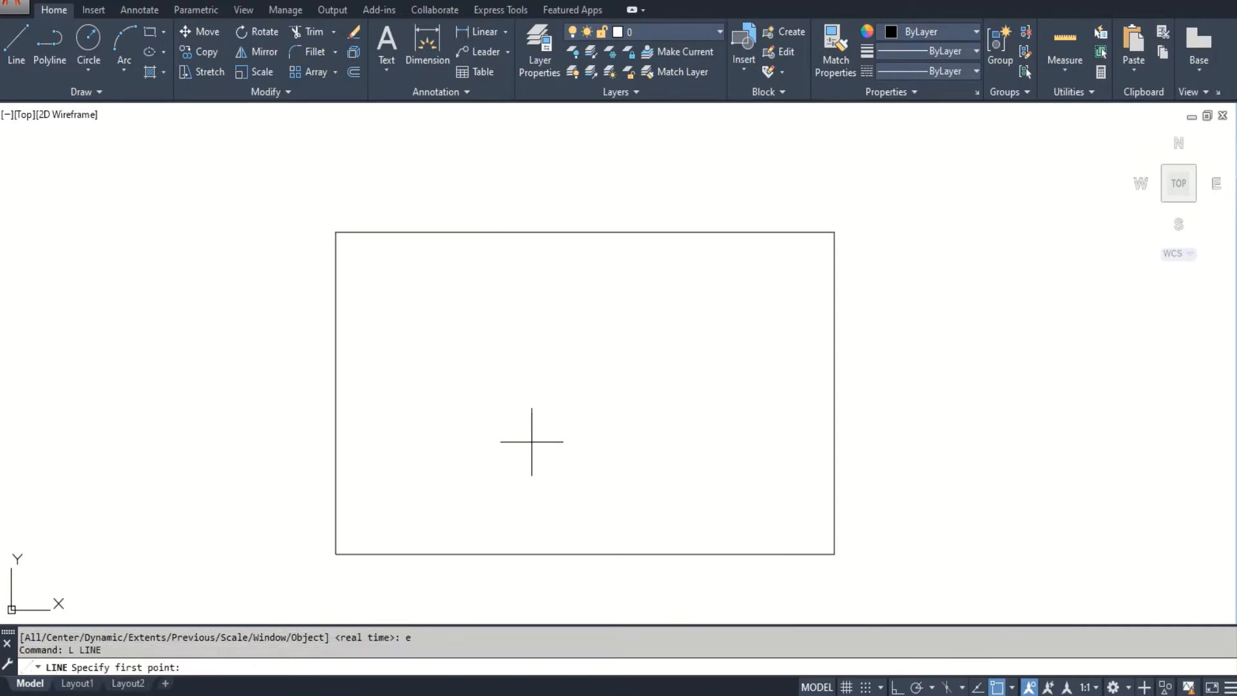
click(585, 231)
click(585, 554)
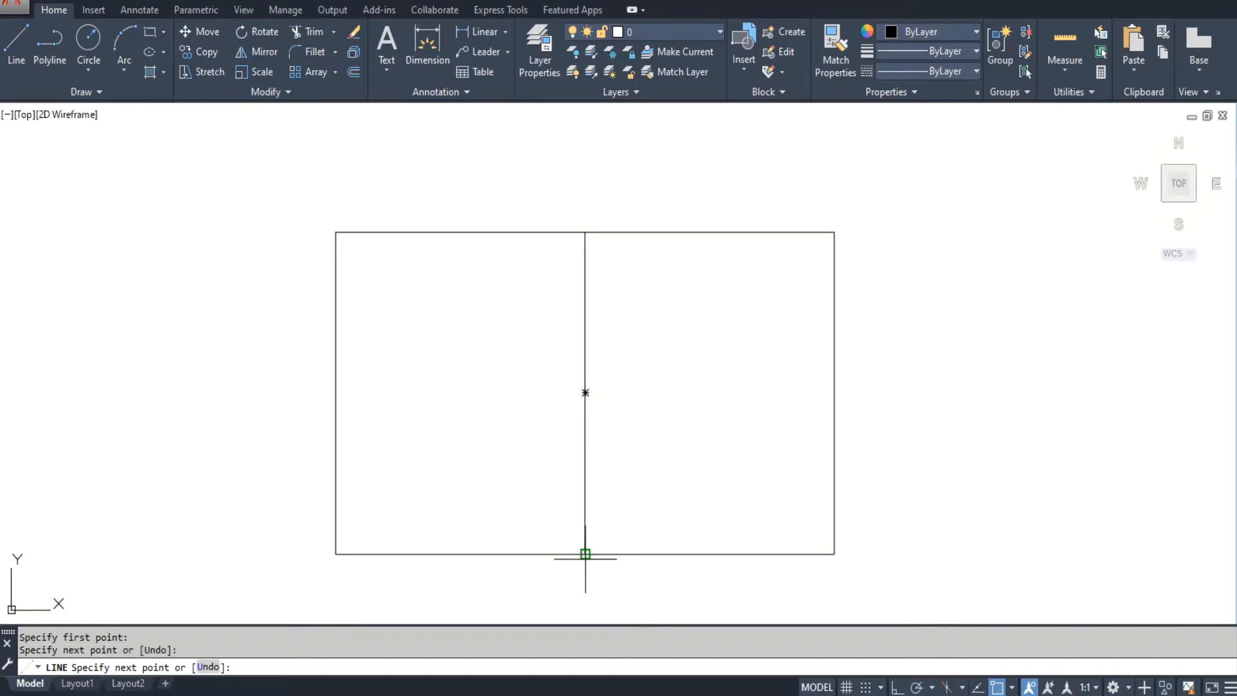
key(Return)
Turn Ortho on and draw a horizontal centre line between the midpoints of the rectangle's side edges.
key(Return)
key(F8)
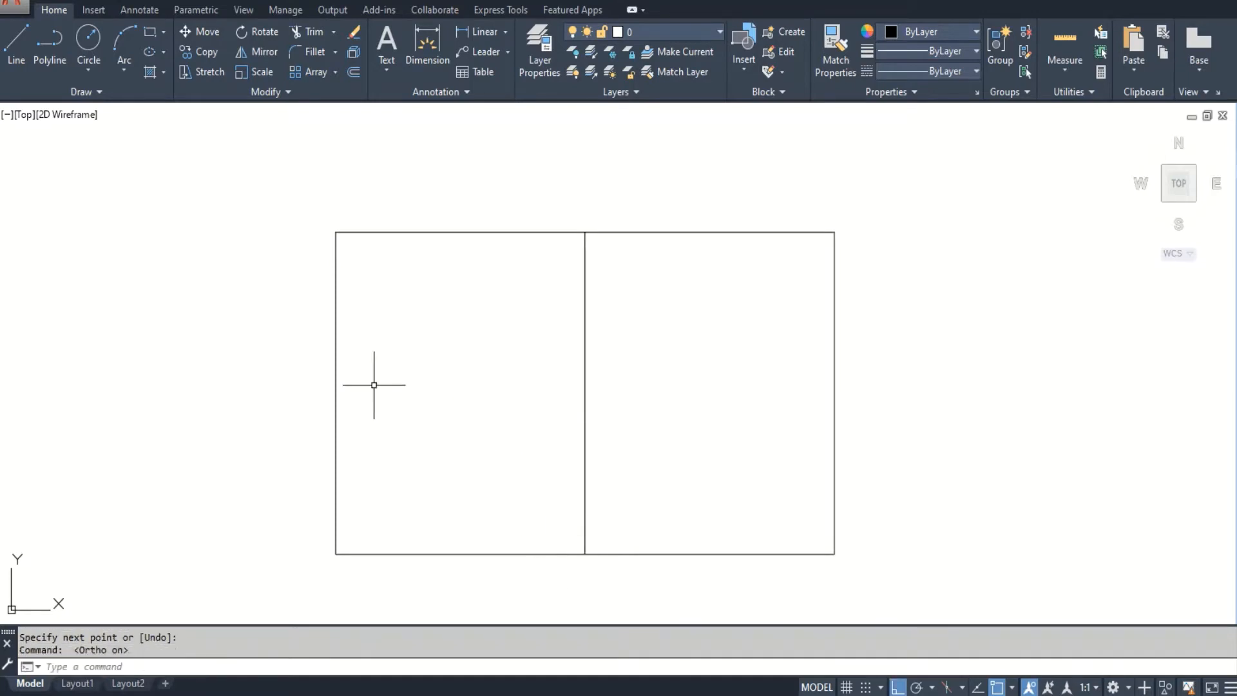
key(Return)
click(336, 392)
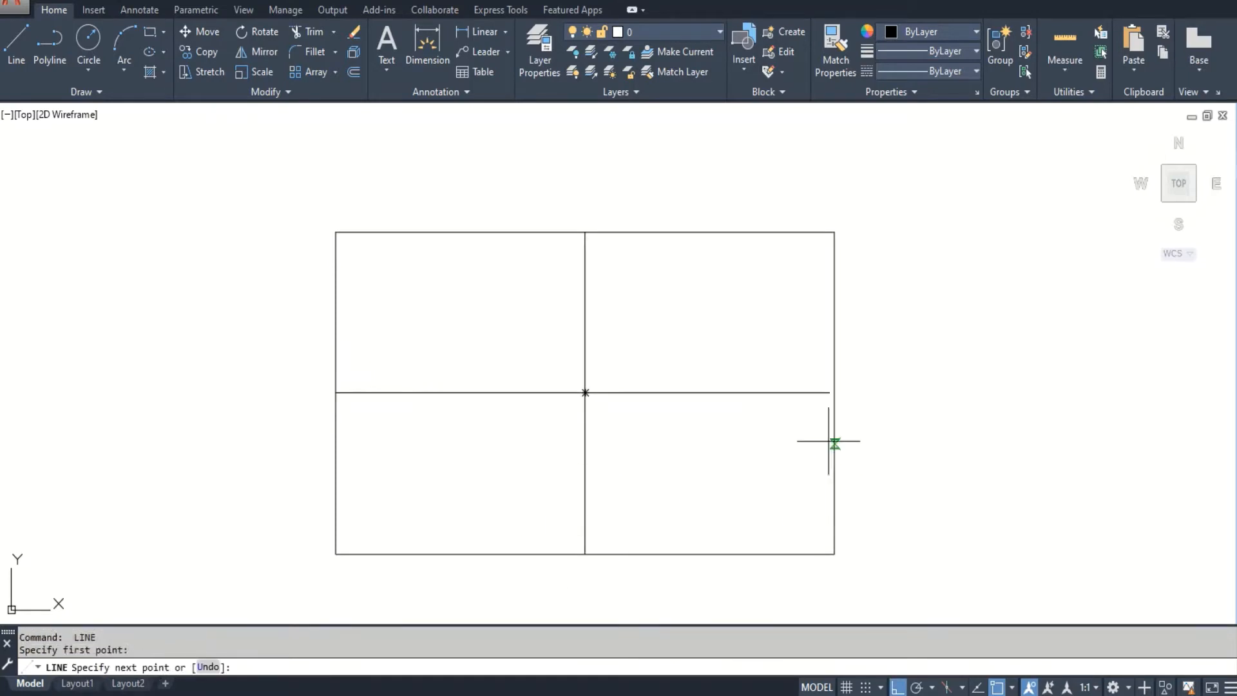
click(828, 390)
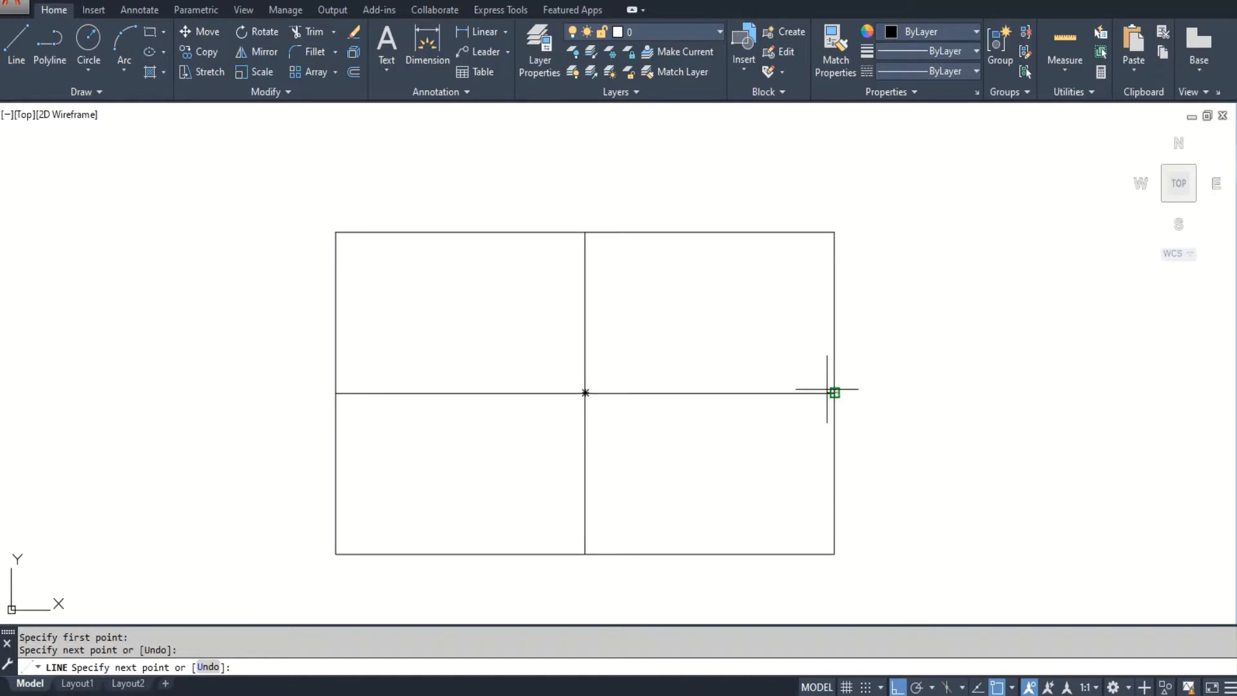
key(Return)
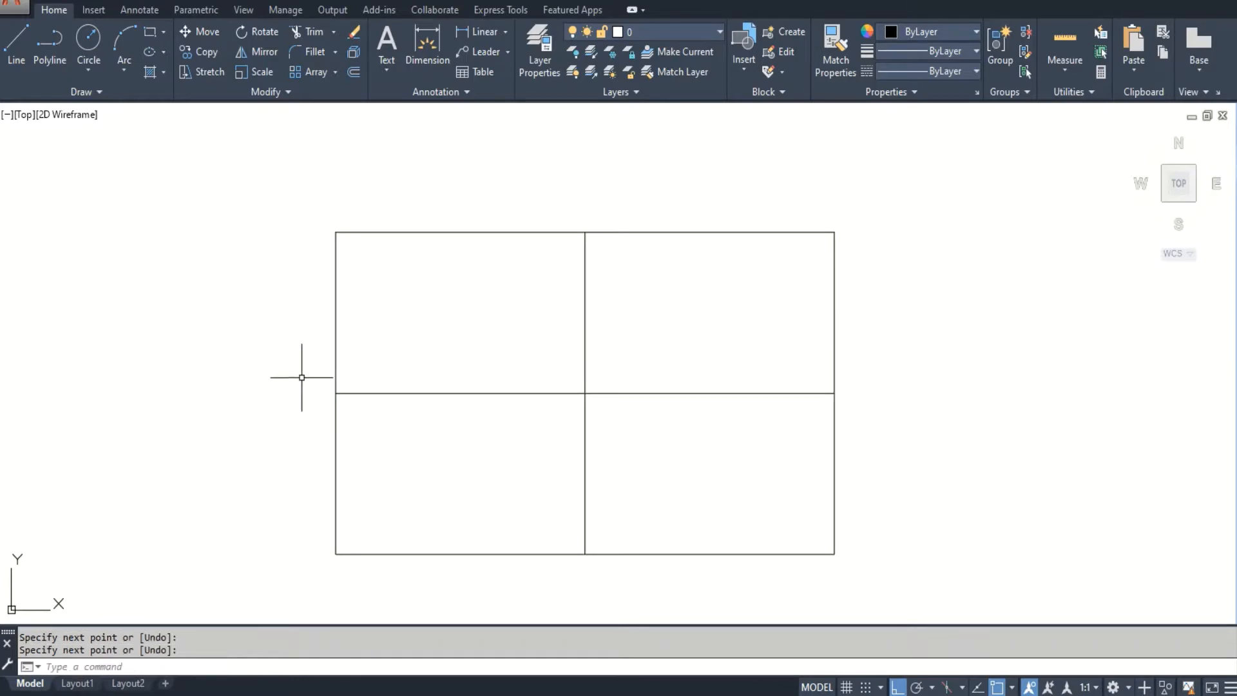
Draw a closed rhombus inside the rectangle by connecting the midpoints of its four edges with lines.
key(Return)
click(336, 392)
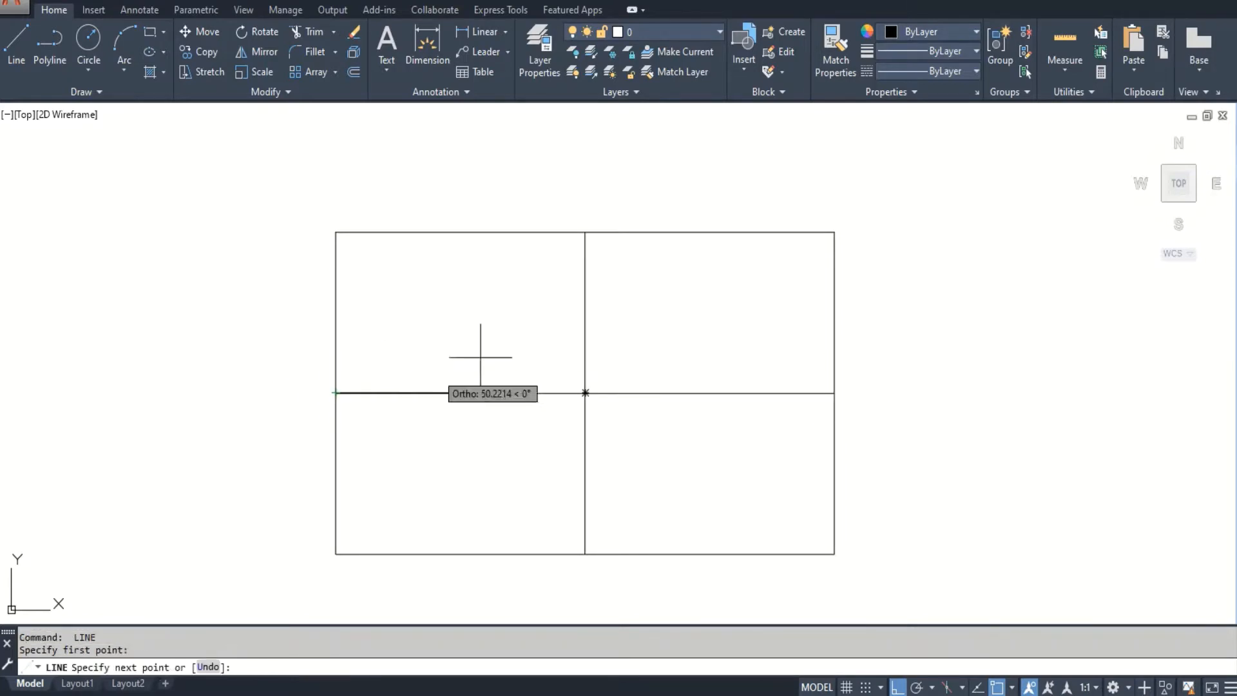
click(585, 232)
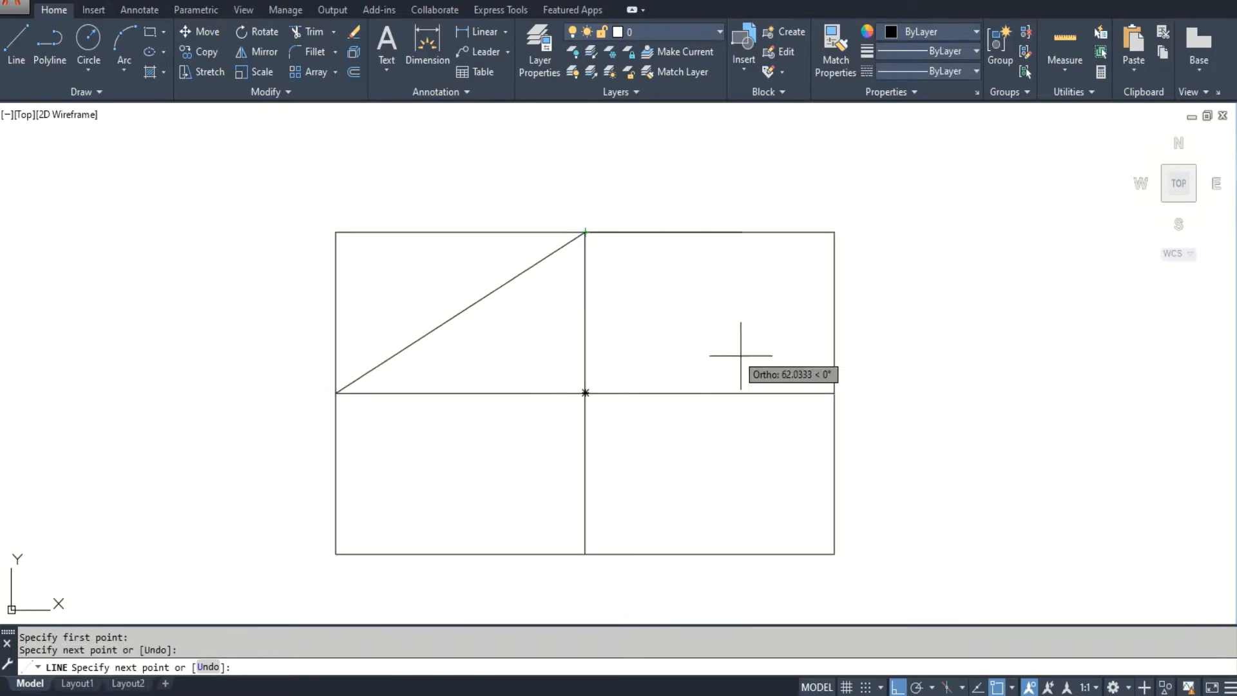
click(834, 393)
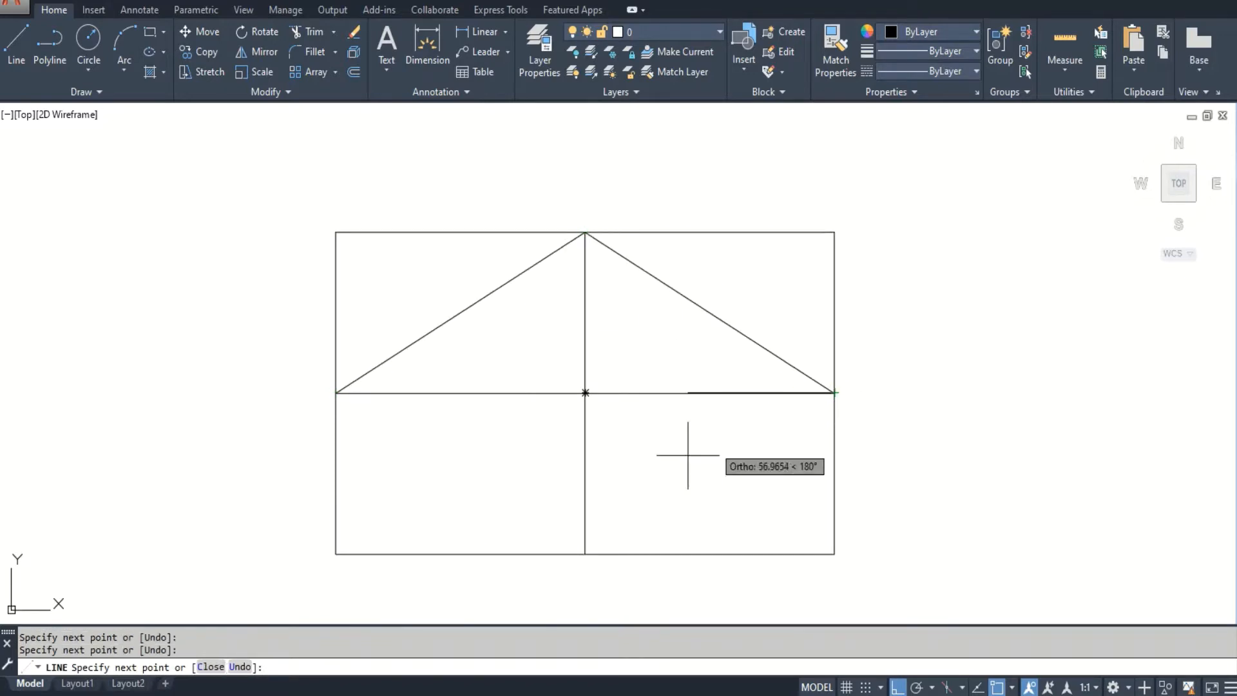
click(585, 554)
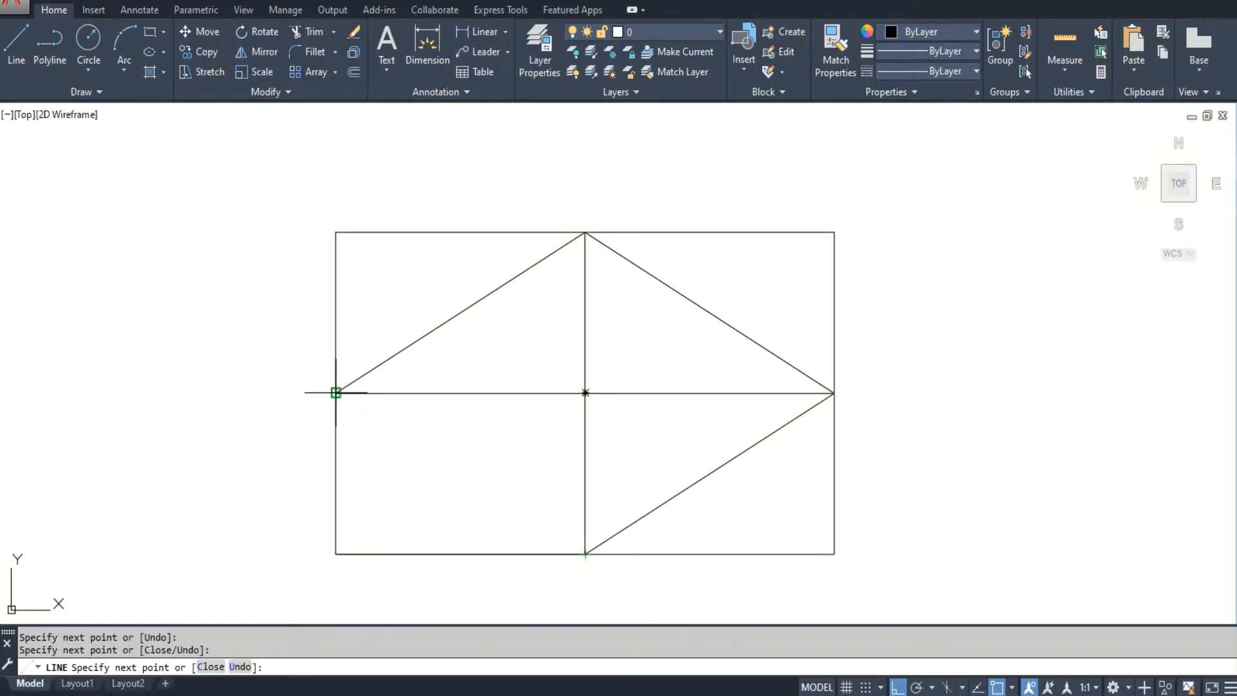
click(336, 392)
key(Return)
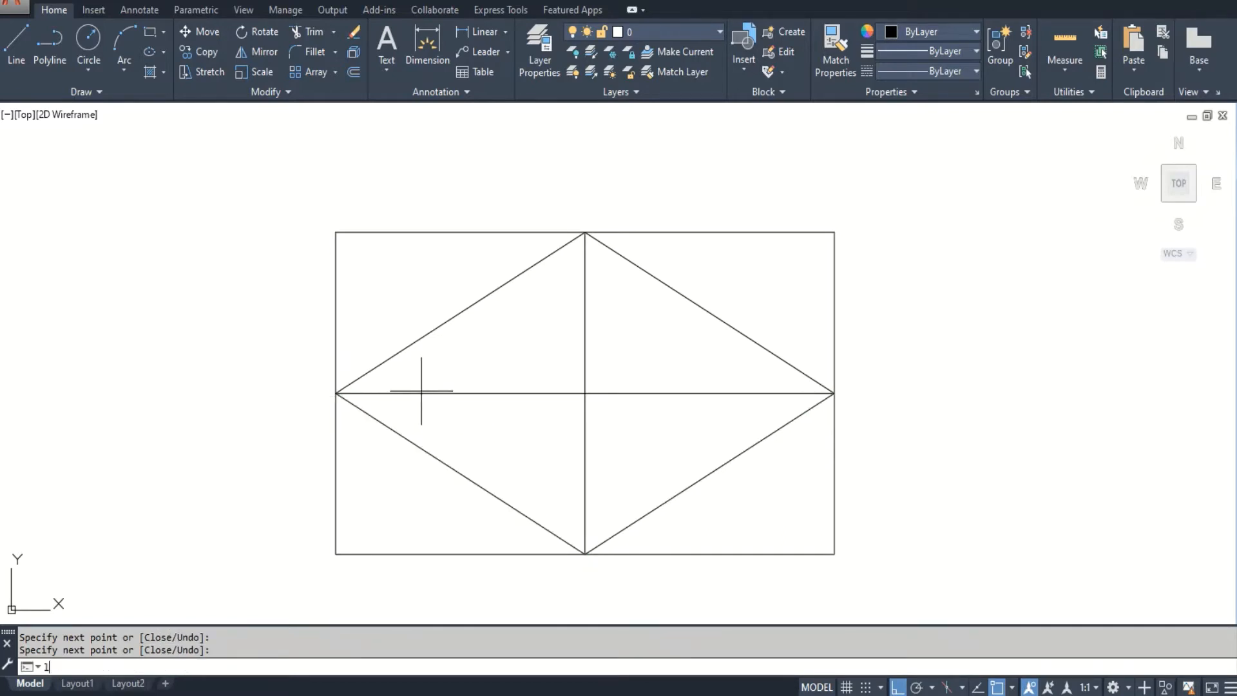
Draw two lines joining the rhombus's side vertices through the point midway between its upper vertex and centre, using m2p.
text(l)
key(Return)
click(336, 393)
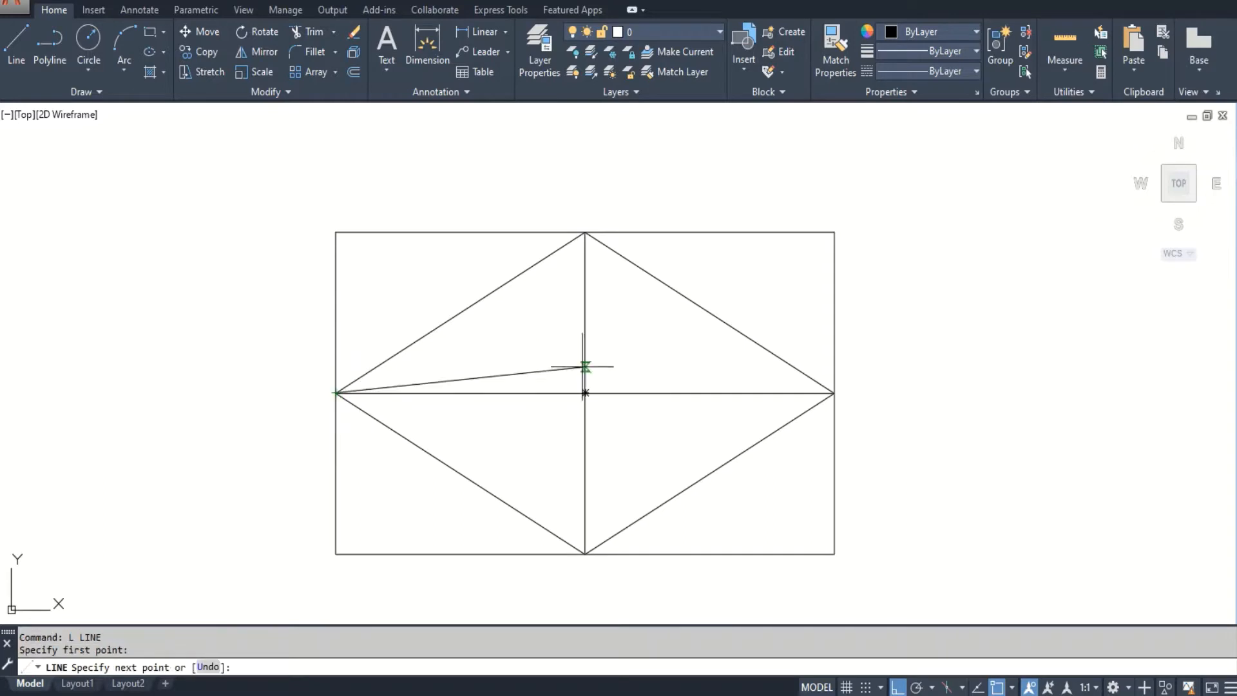
text(m2p)
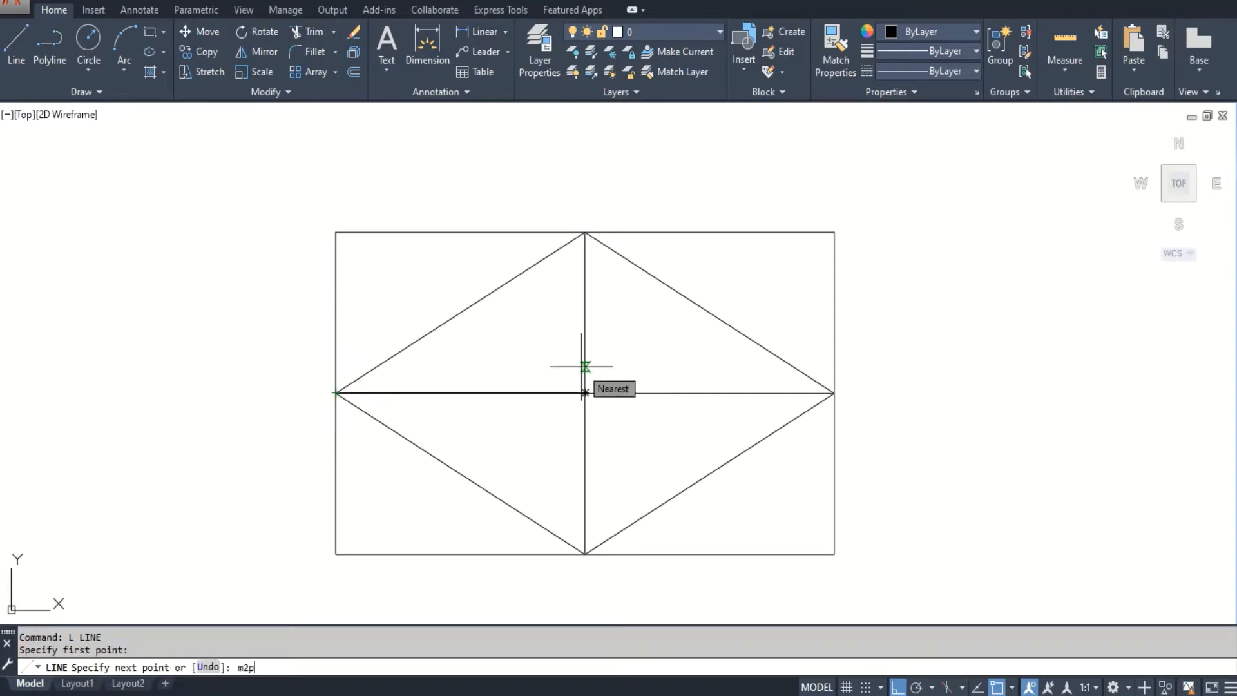
key(Return)
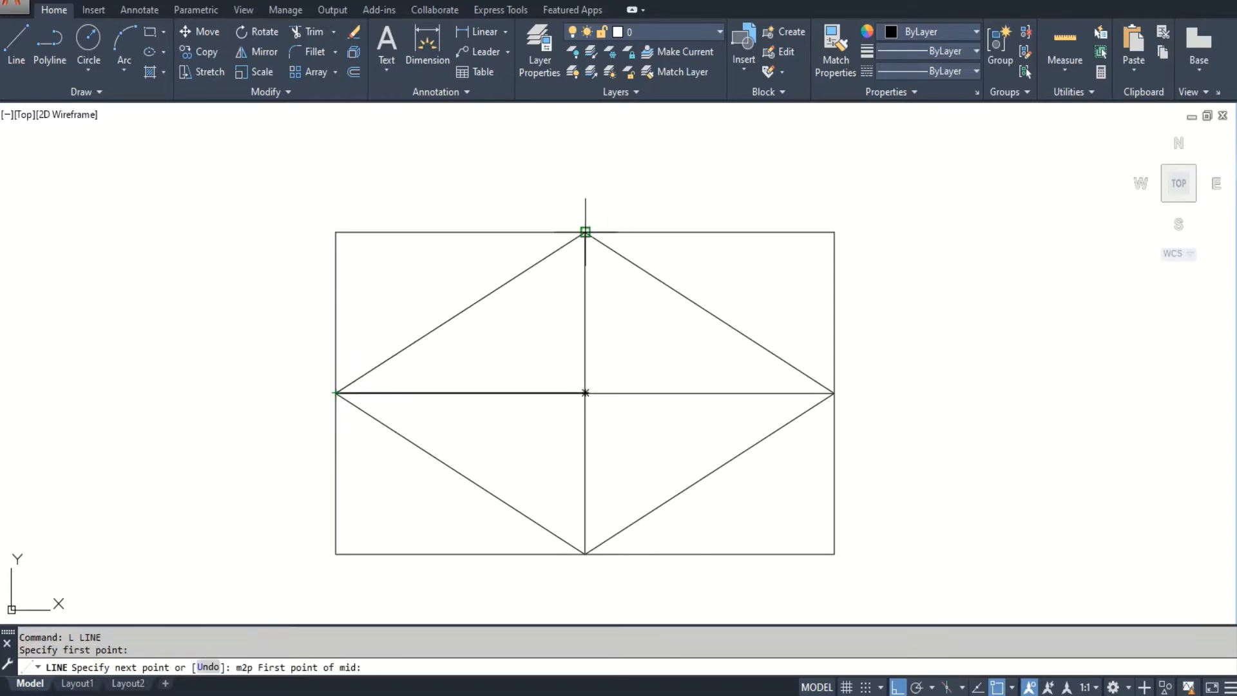
click(585, 232)
click(585, 393)
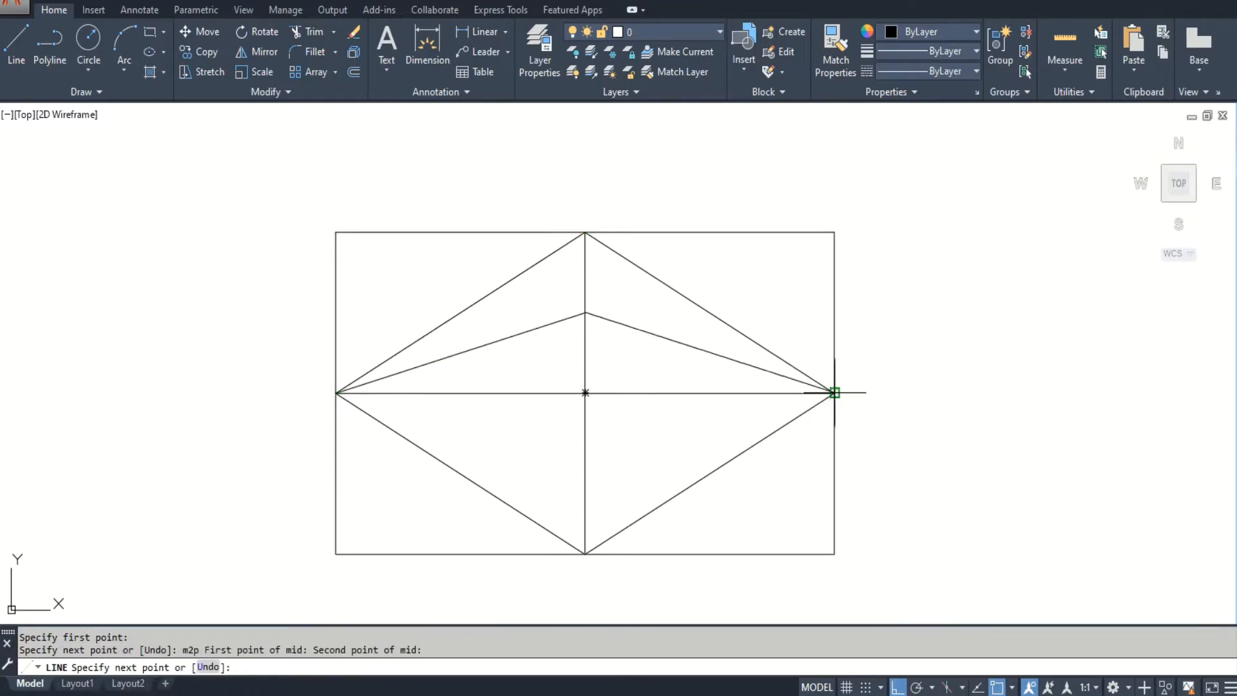
click(835, 393)
Continue the lines through the point midway between the centre and the rhombus's lower vertex, back to the left vertex, using m2p.
text(m2)
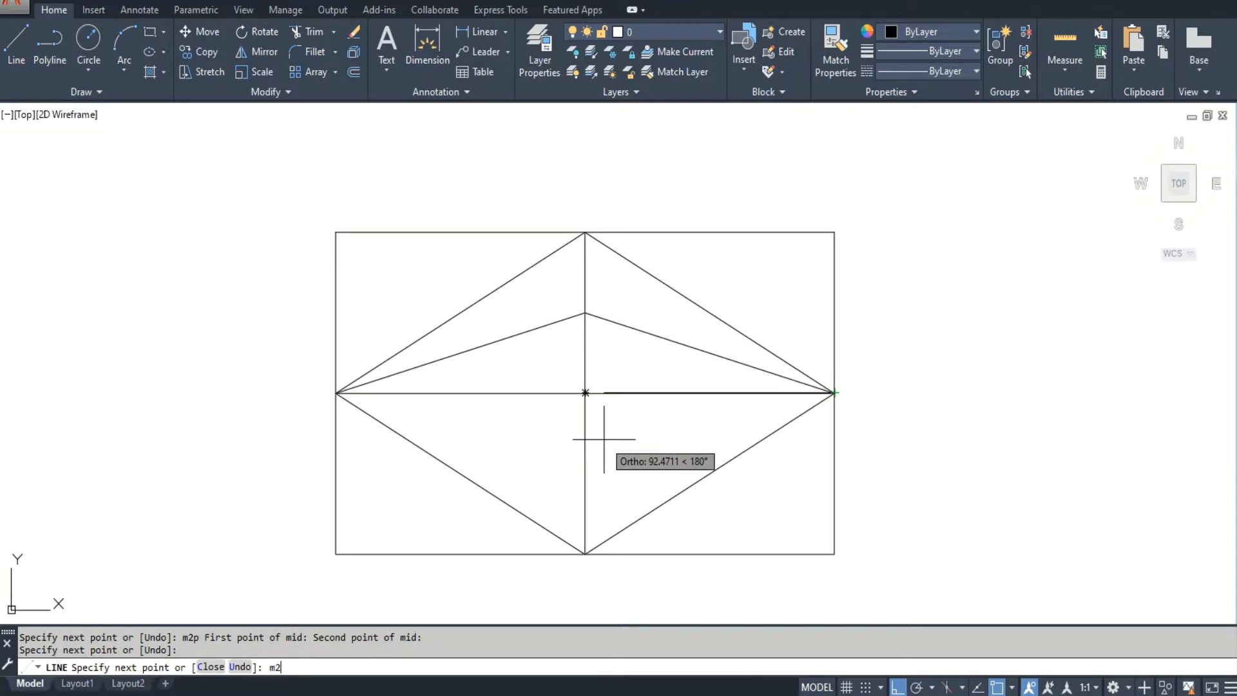
text(p)
key(Return)
click(585, 392)
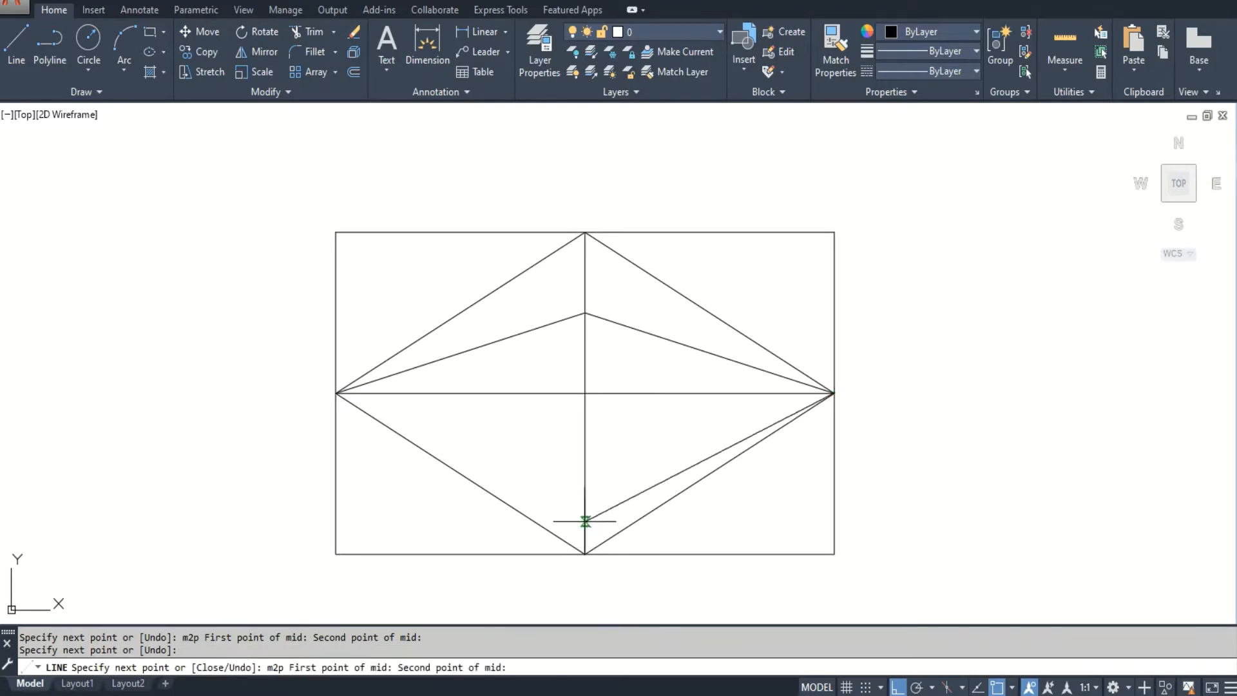
click(585, 553)
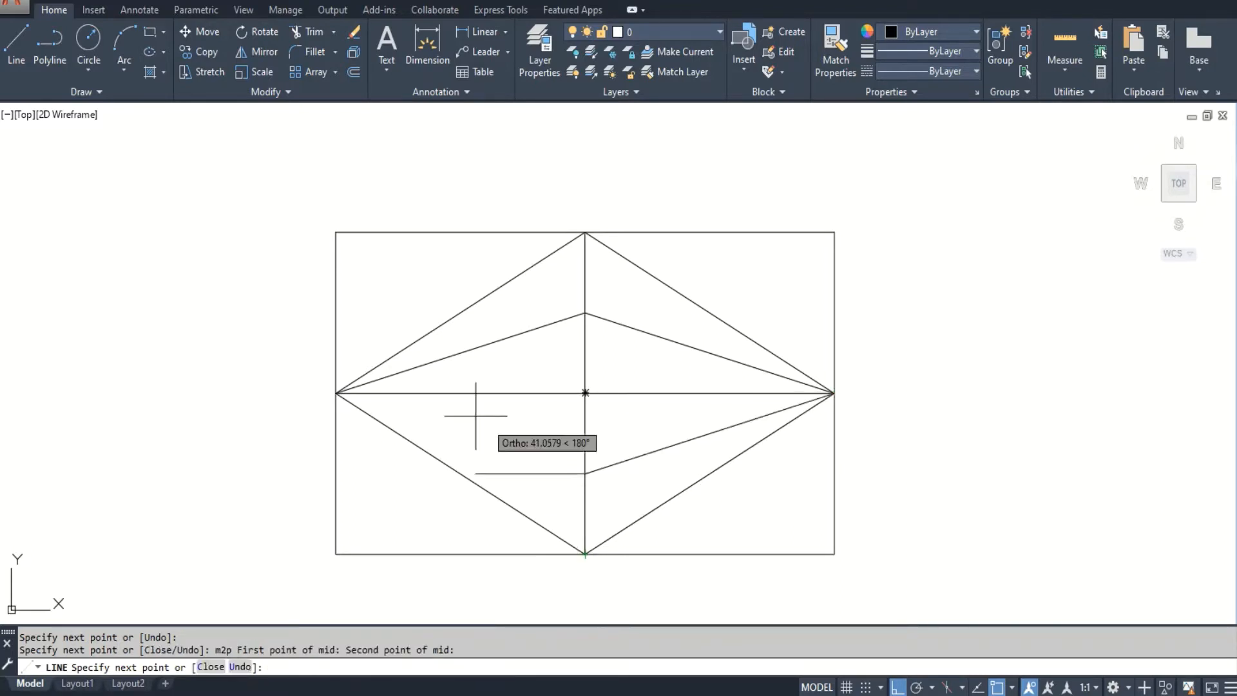
click(337, 399)
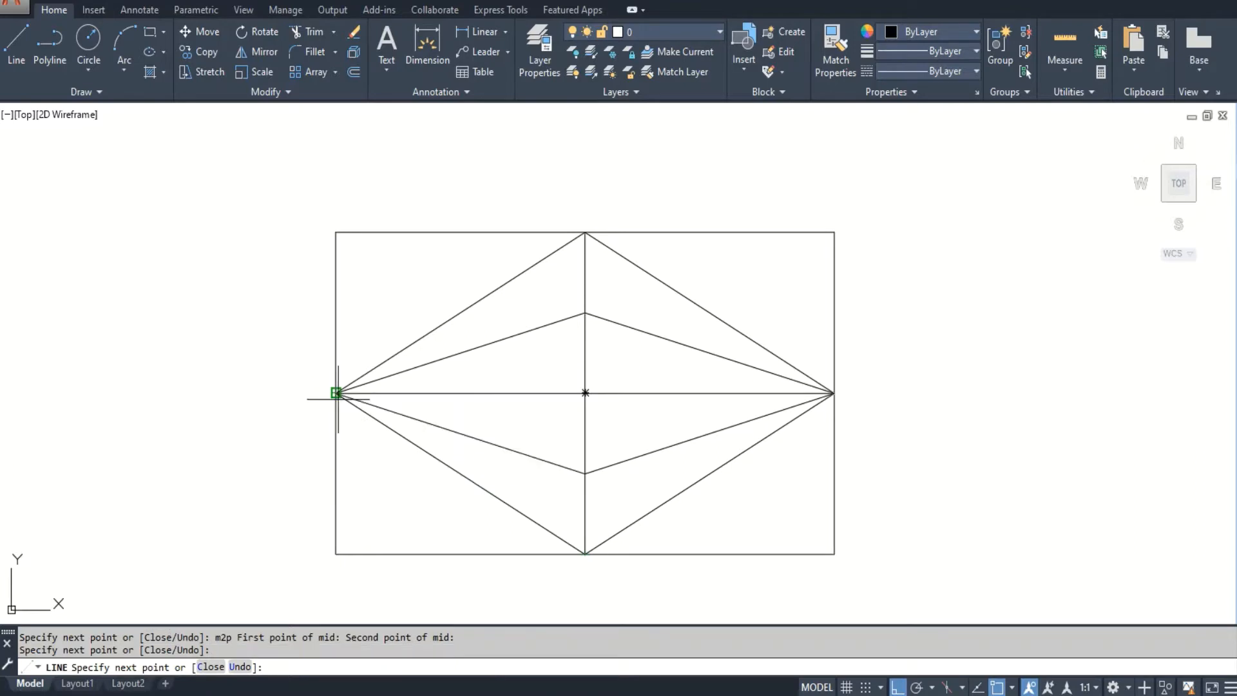
key(Return)
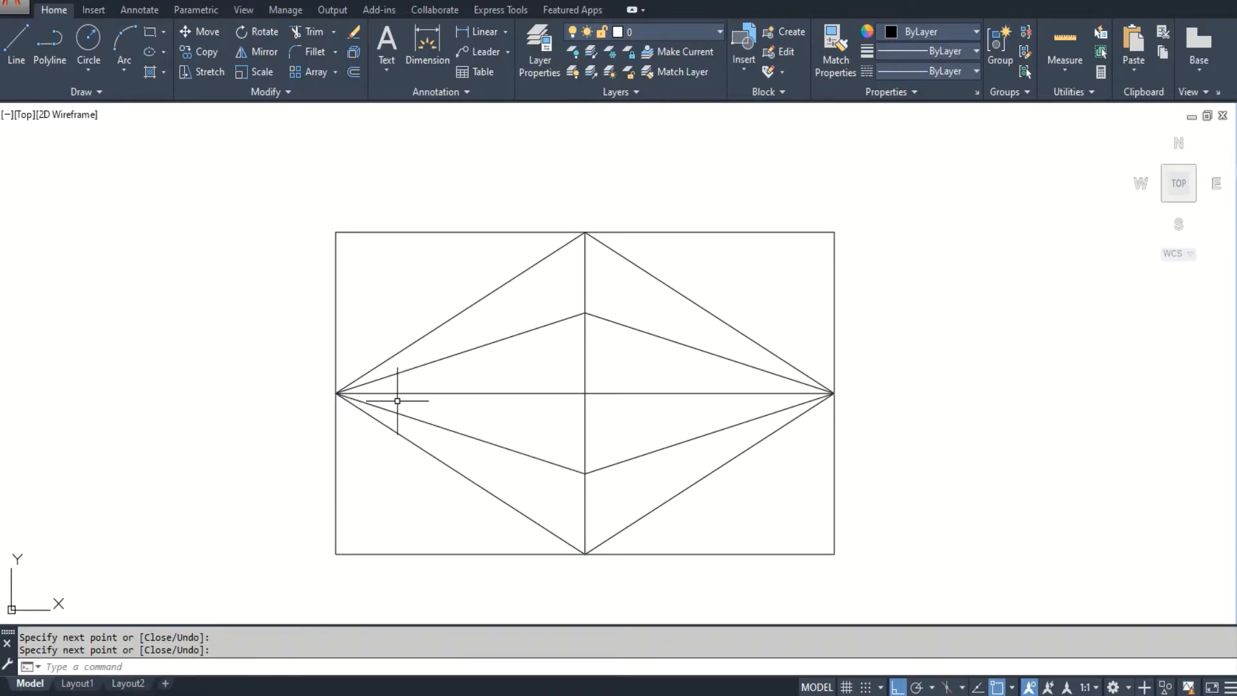
Draw two lines from the left edge's midpoint to the upper edge, ending slightly over a quarter and about a tenth along it.
text(l)
key(Return)
click(337, 393)
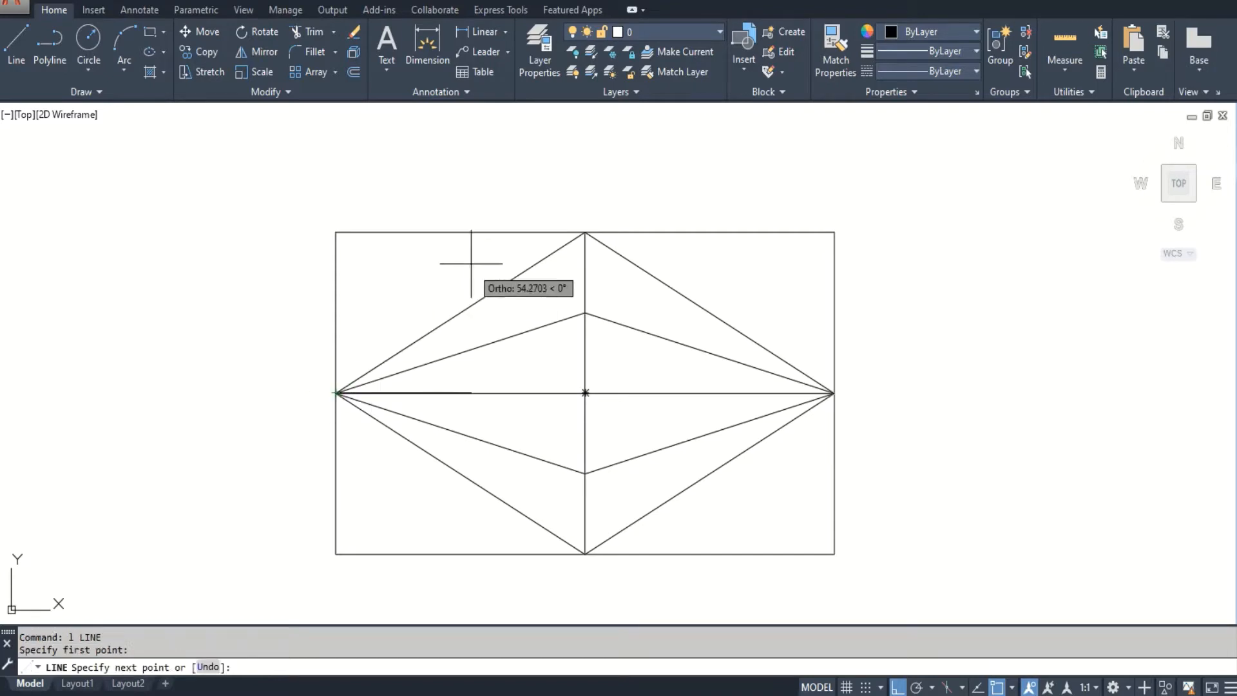
click(477, 232)
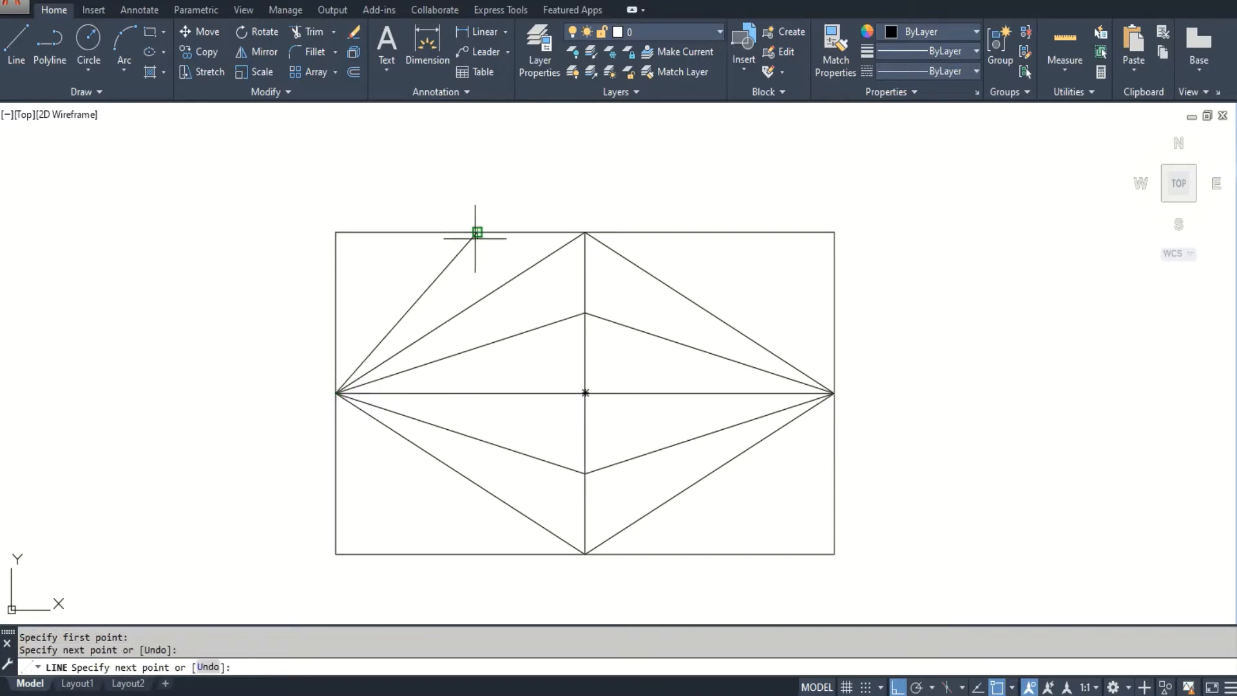
key(Return)
key(Return)
click(337, 393)
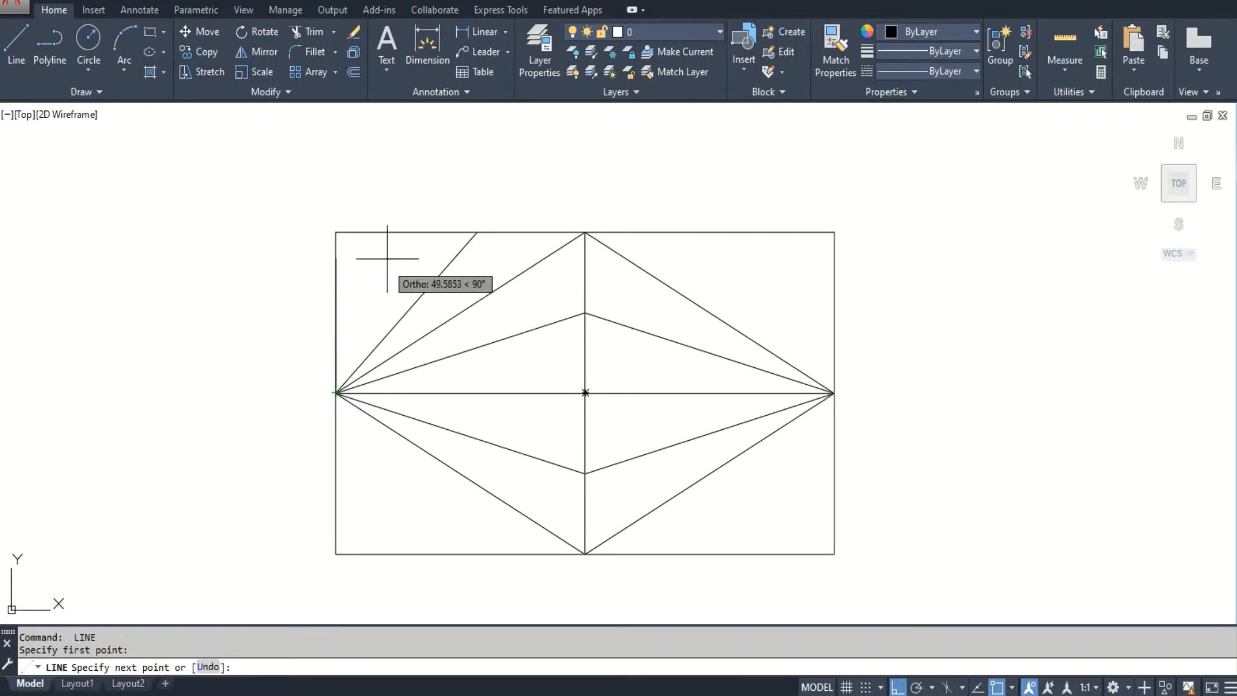
click(390, 232)
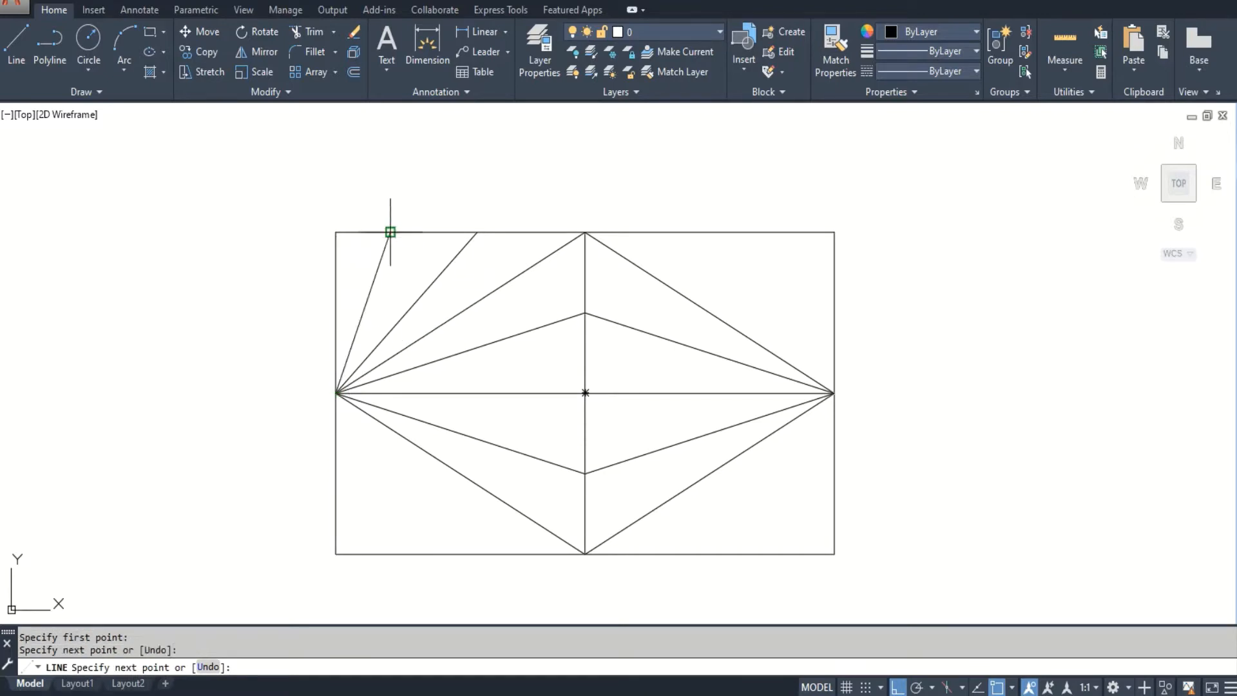
key(Return)
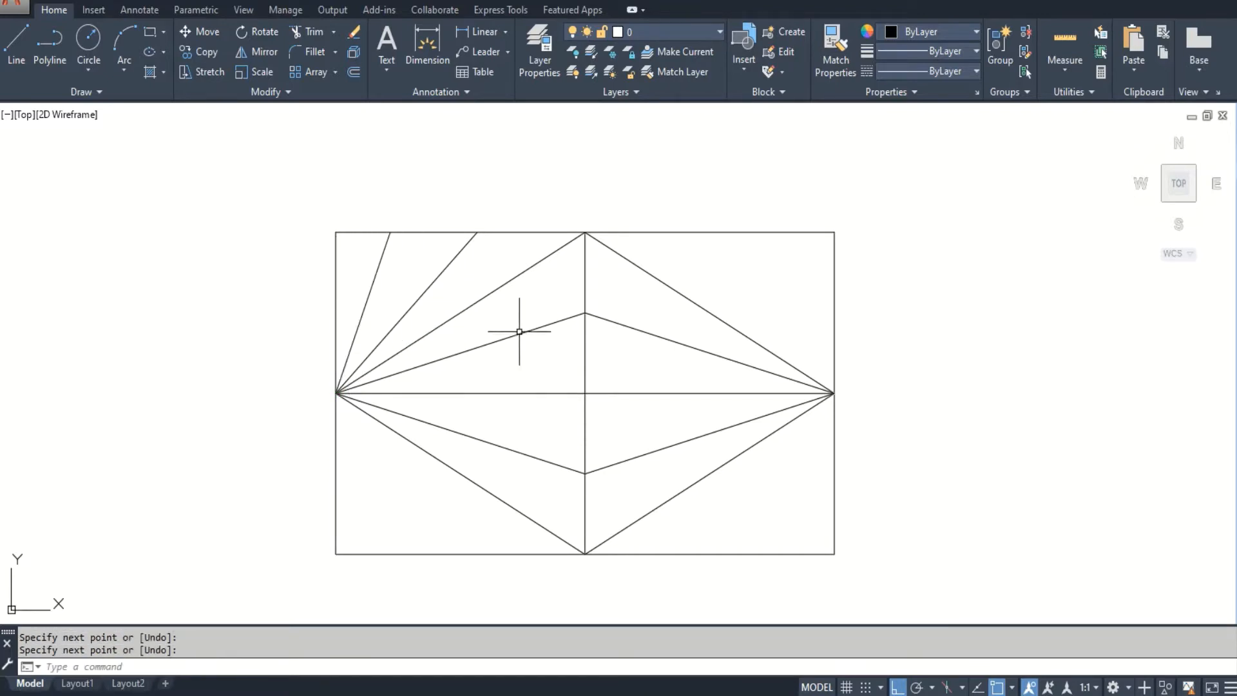
Draw a vertical line from the rectangle's upper-left corner along the left edge, ending slightly below the lower edge.
text(l)
key(Return)
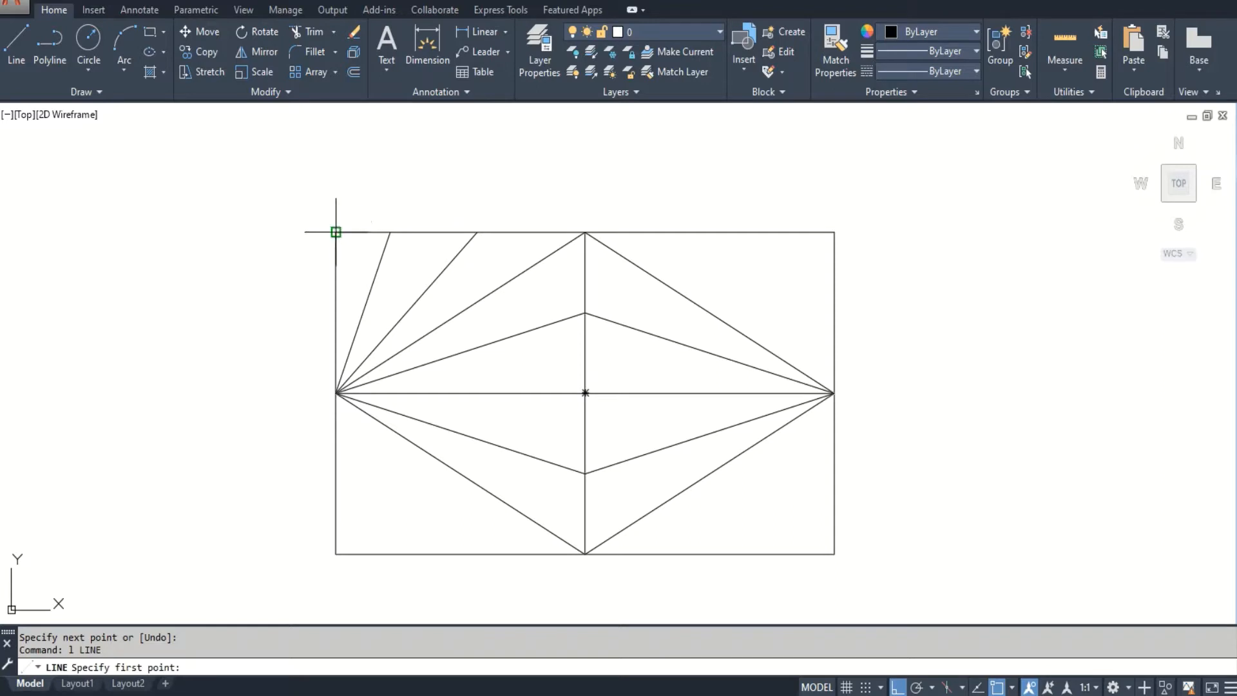
click(336, 232)
scroll(339, 439, down, 2)
scroll(342, 522, up, 2)
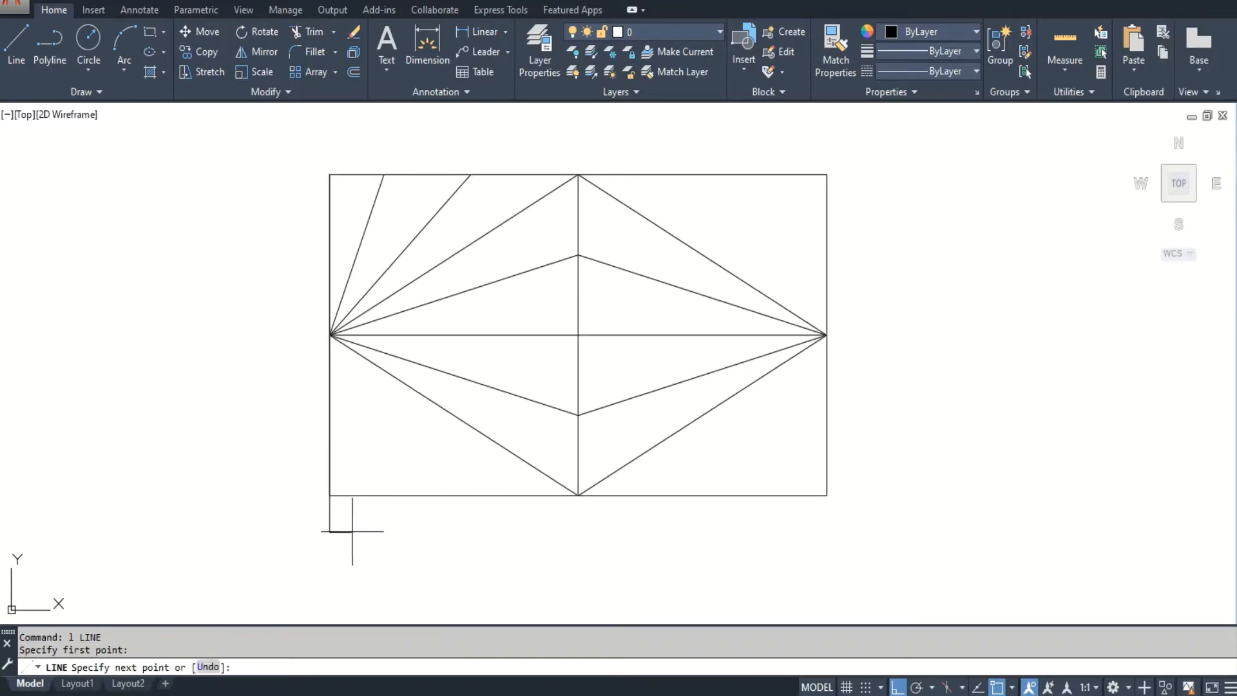
click(352, 532)
key(Return)
Offset the vertical line on the rectangle's left edge inward four times in succession, at a distance of 20 each.
key(Return)
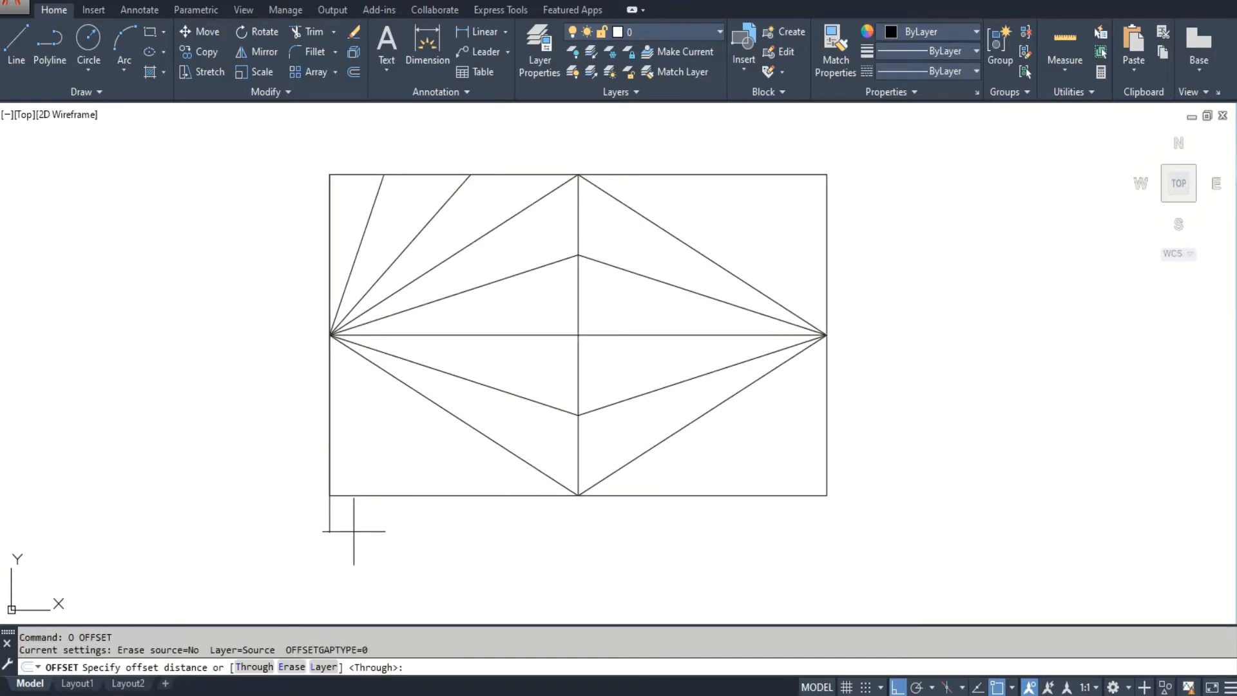
text(20)
key(Return)
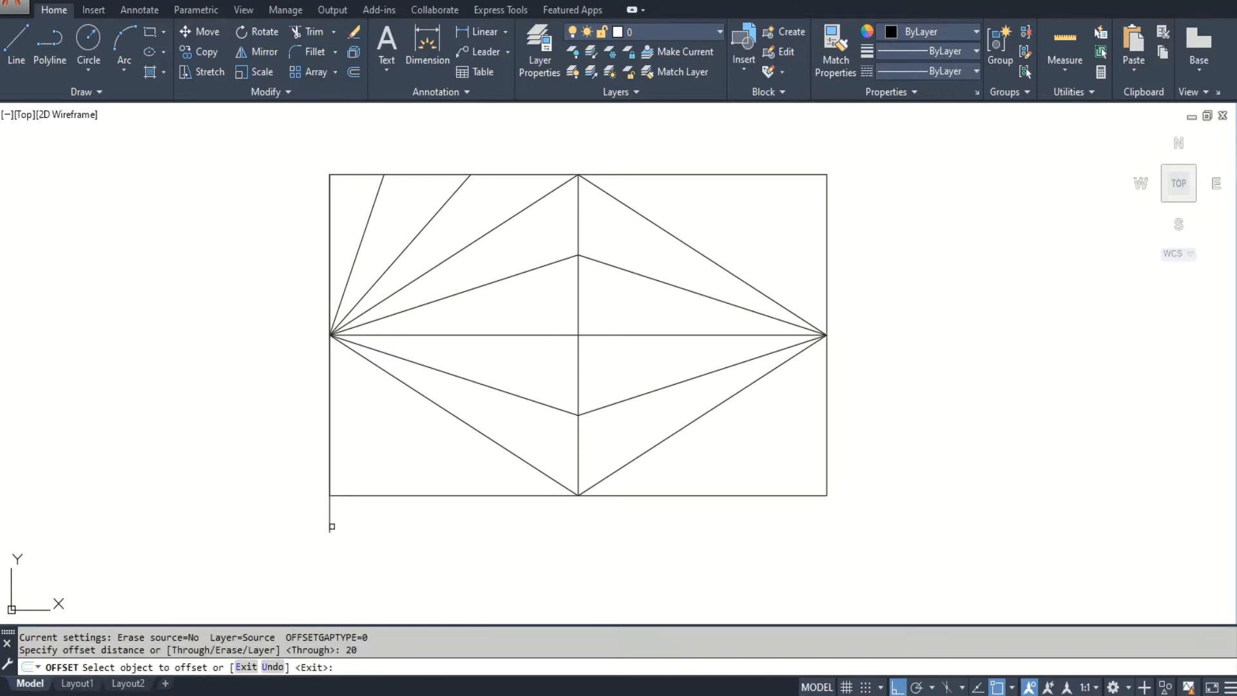
click(329, 524)
click(361, 525)
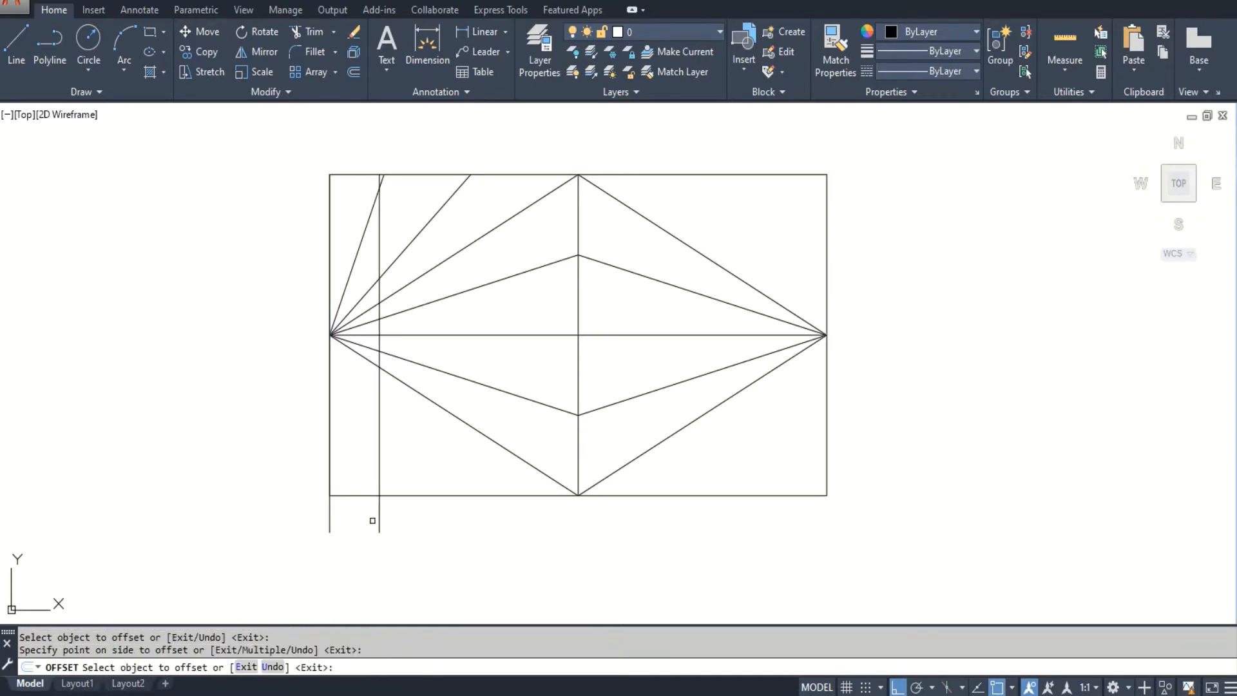
click(379, 513)
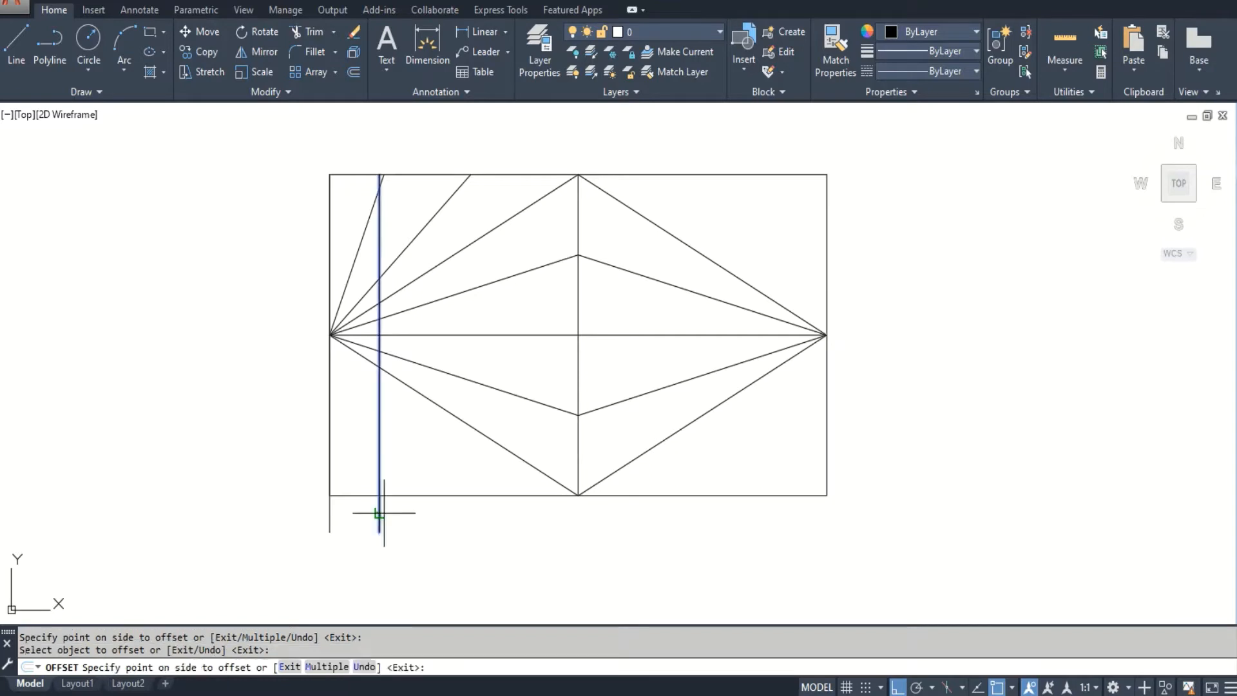
click(475, 526)
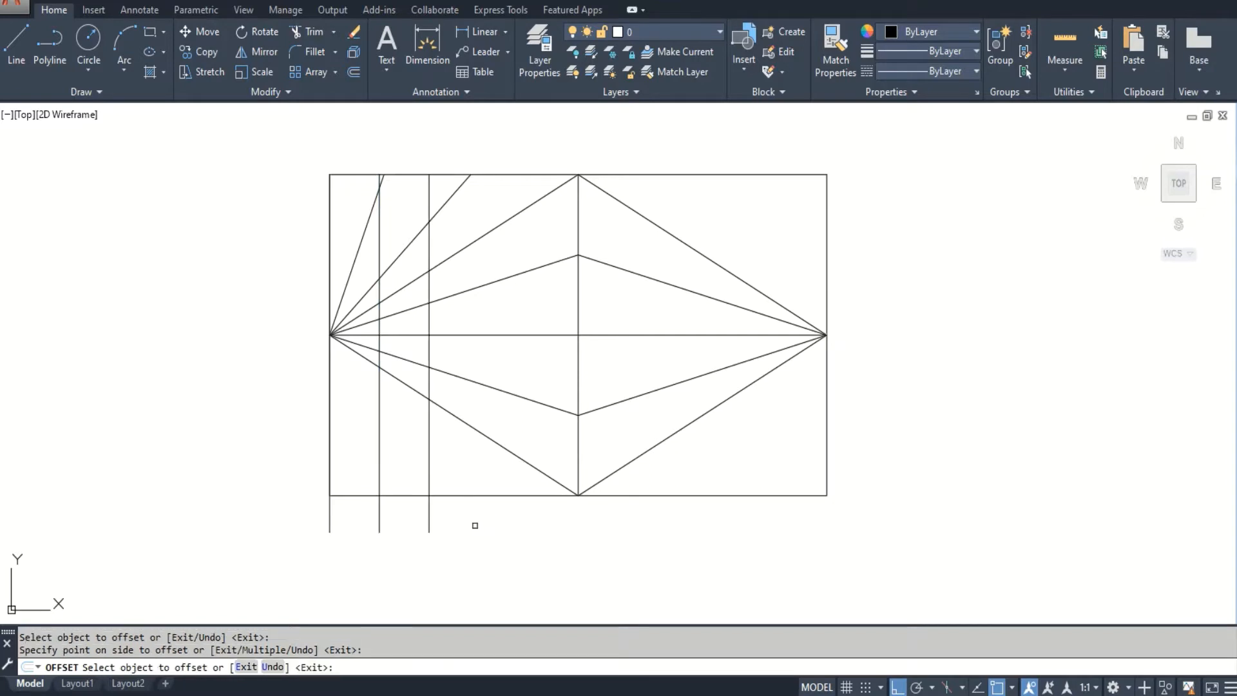
click(430, 519)
click(455, 523)
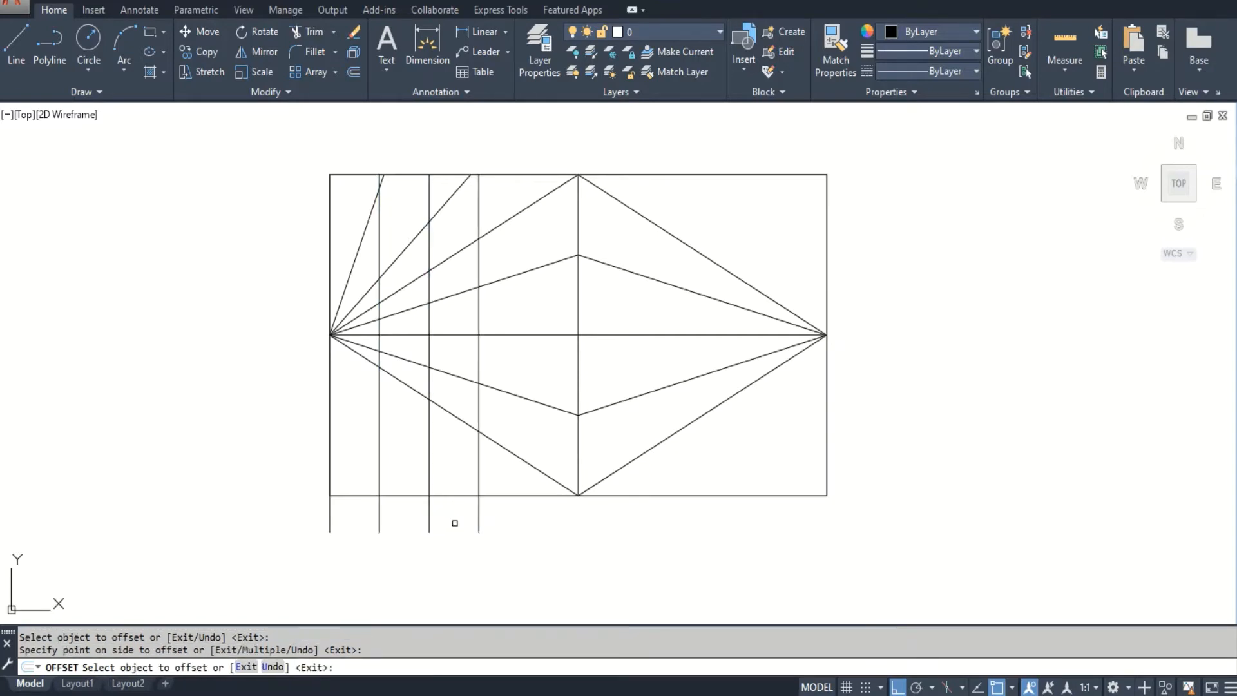
click(478, 522)
click(574, 533)
key(Return)
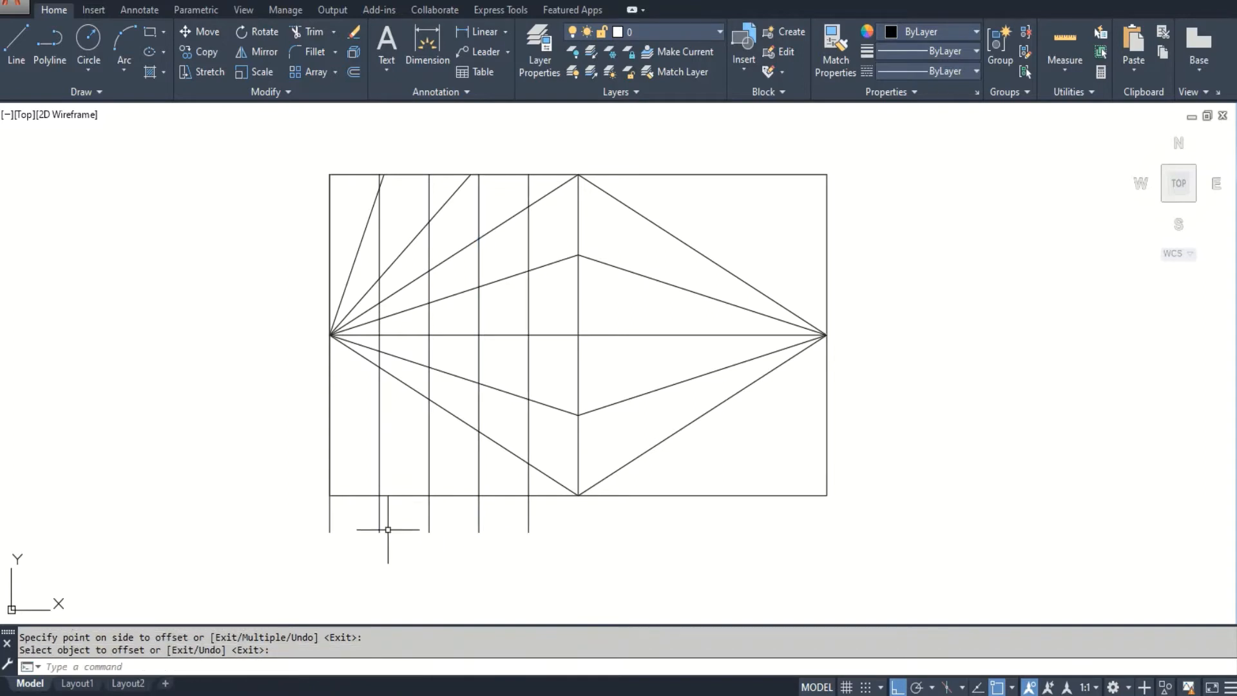
Erase the original vertical line drawn over the rectangle's left edge.
click(359, 525)
click(298, 523)
text(e)
key(Return)
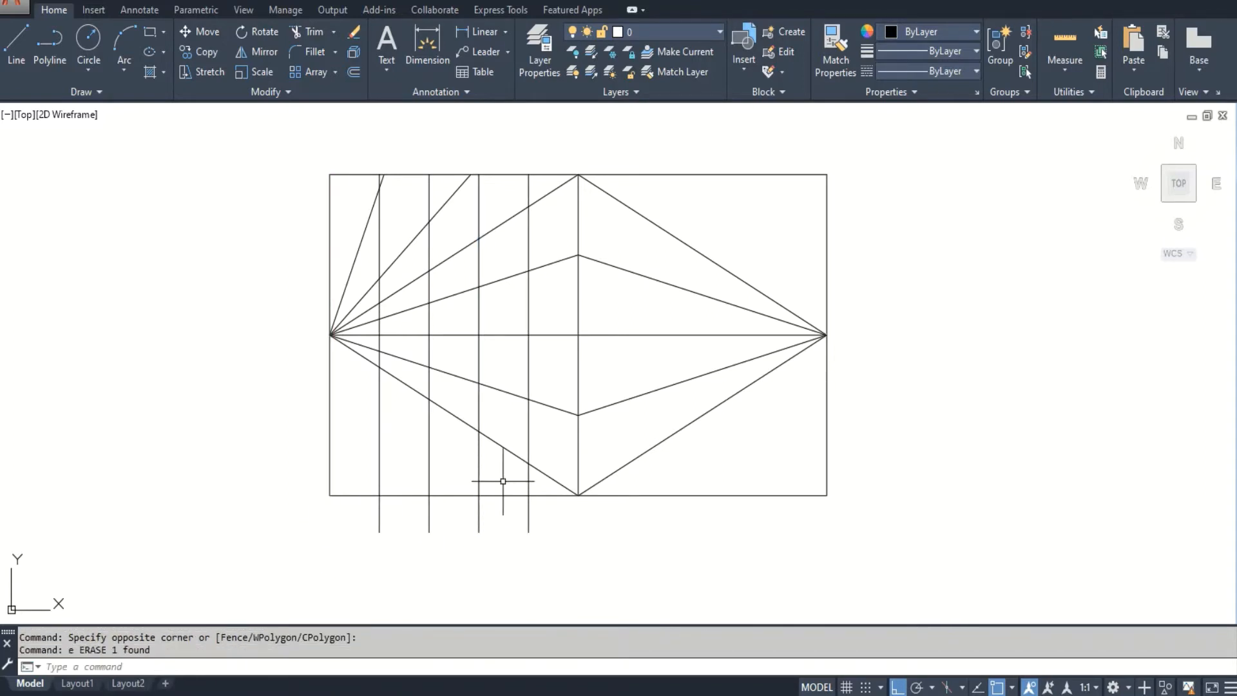
Trim the two offset lines nearest the vertical centre line above the rhombus's upper-left side, using that side as cutting edge.
text(tr)
key(Return)
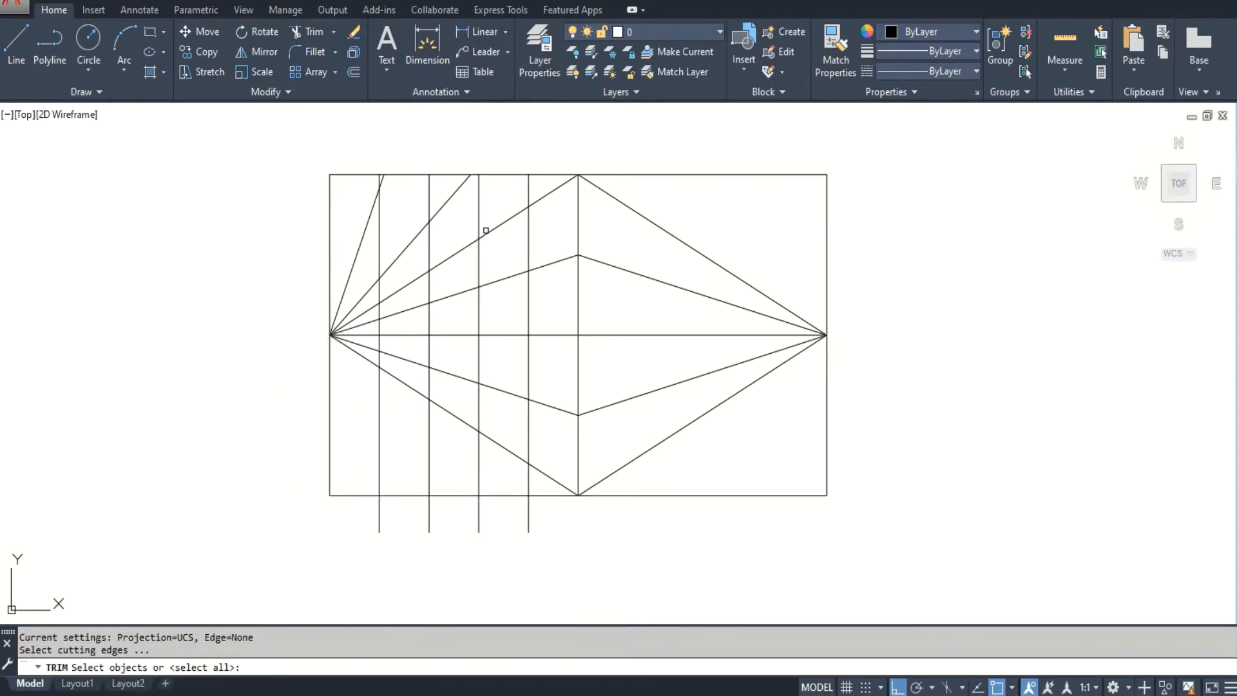
click(485, 230)
click(489, 235)
scroll(499, 224, up, 4)
key(Return)
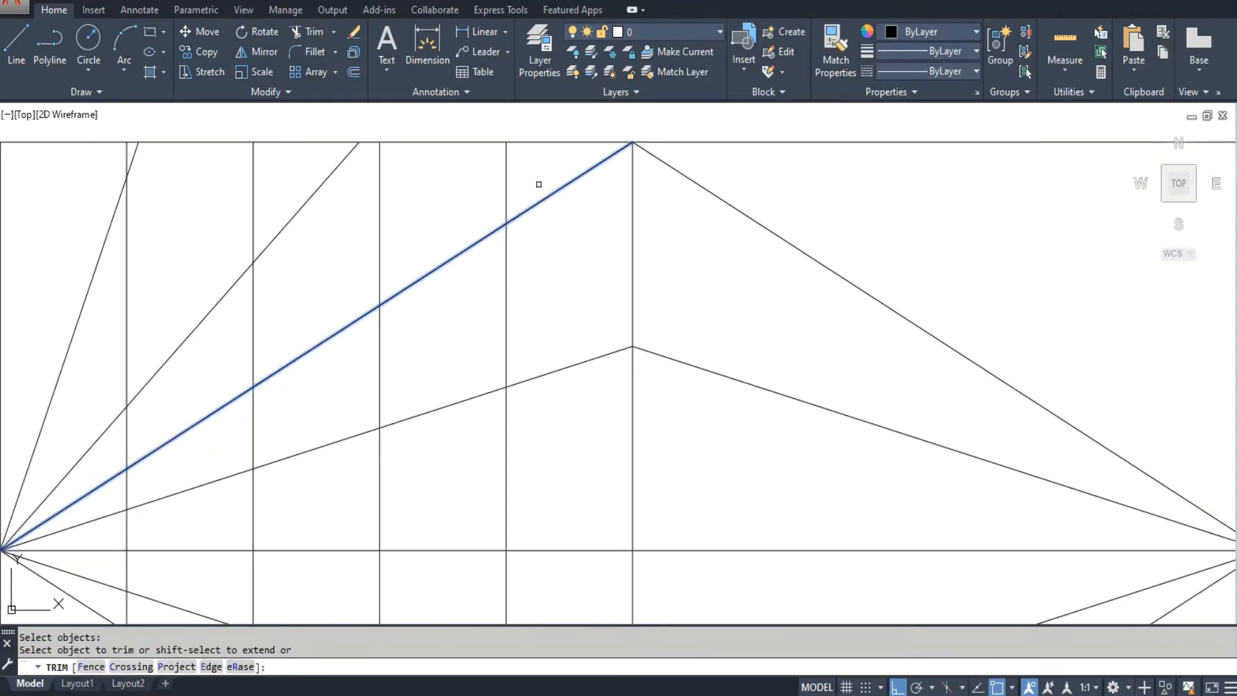
click(509, 172)
click(374, 193)
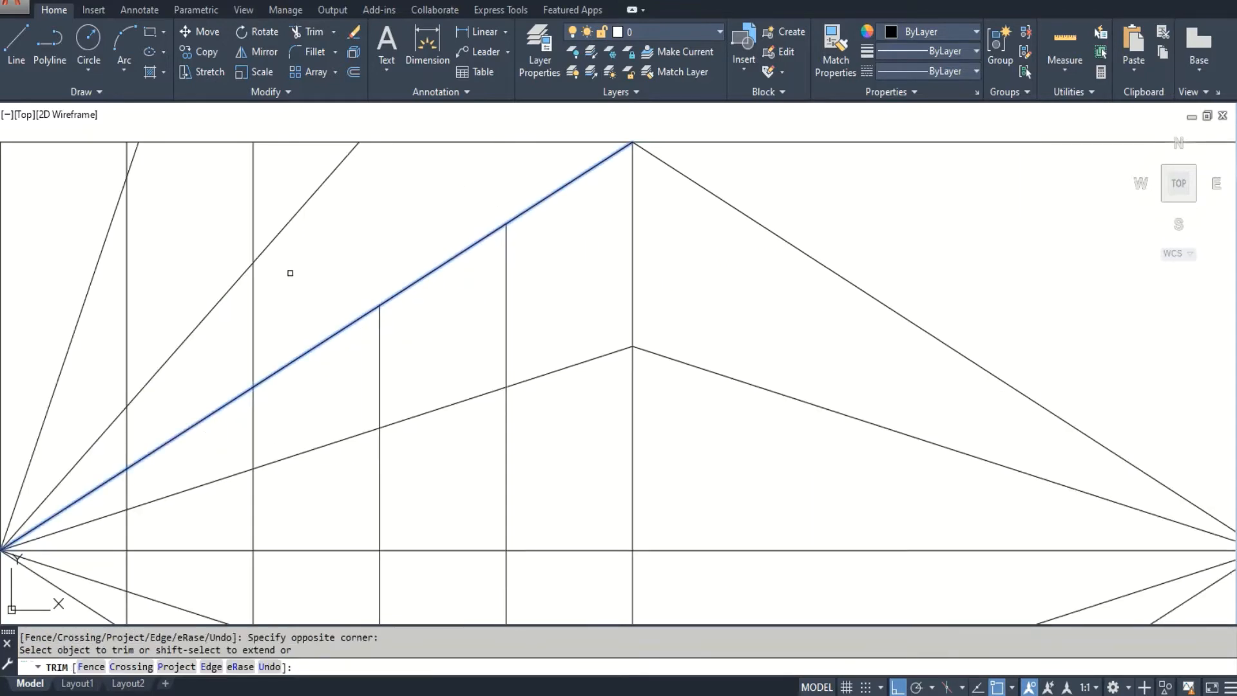
Trim the two offset lines nearest the rectangle's left edge back to the rhombus's upper-left side.
click(261, 338)
click(245, 350)
scroll(324, 300, down, 2)
scroll(198, 389, up, 2)
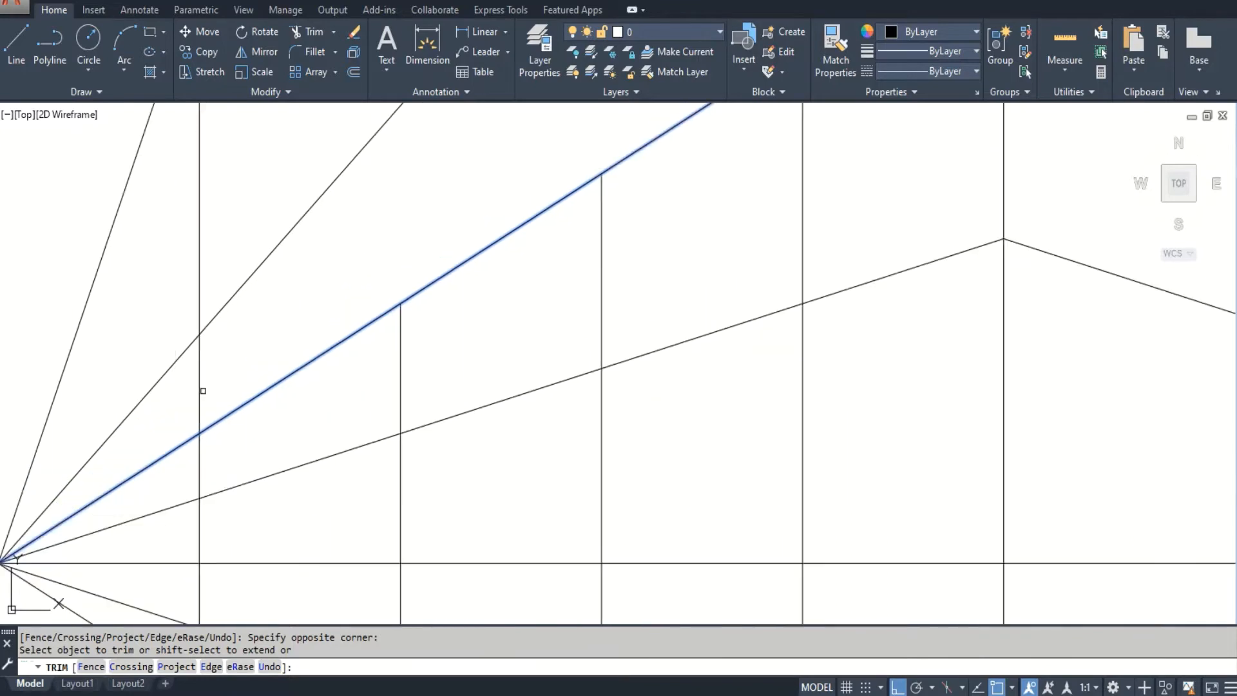
click(208, 390)
click(193, 401)
scroll(256, 287, down, 4)
scroll(273, 398, up, 4)
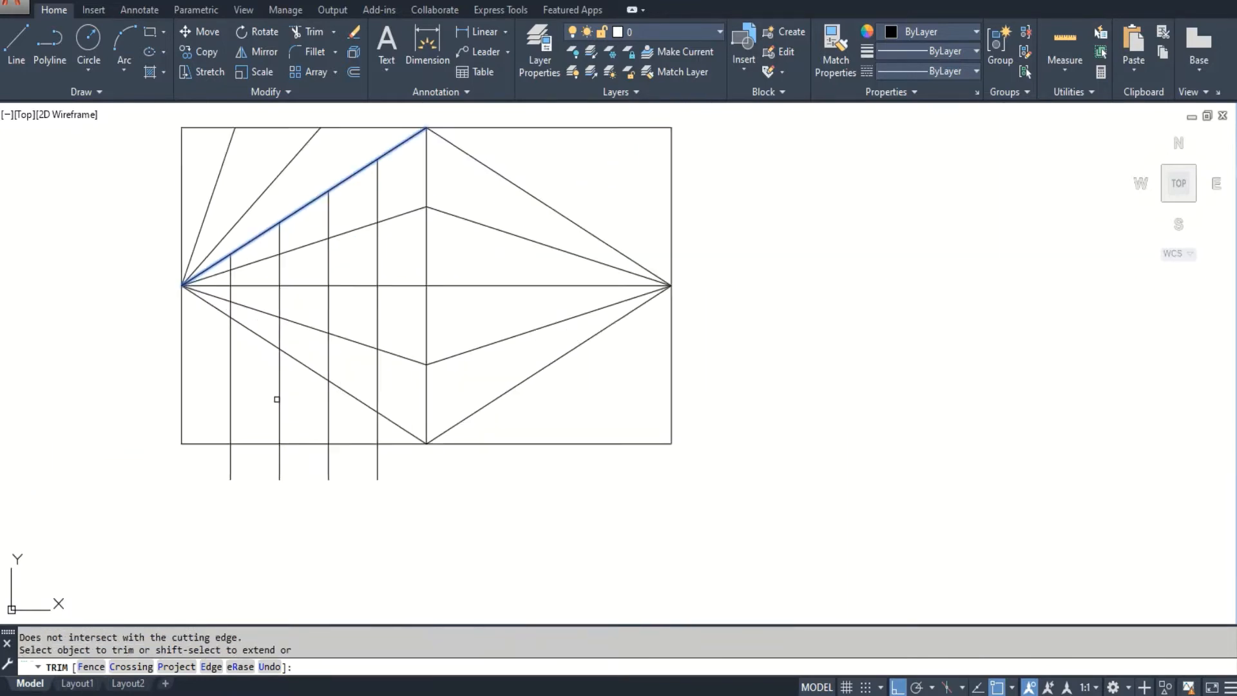
key(space)
Trim all four vertical offset lines below the rhombus's lower-left side, using that side as cutting edge.
key(space)
click(254, 304)
key(space)
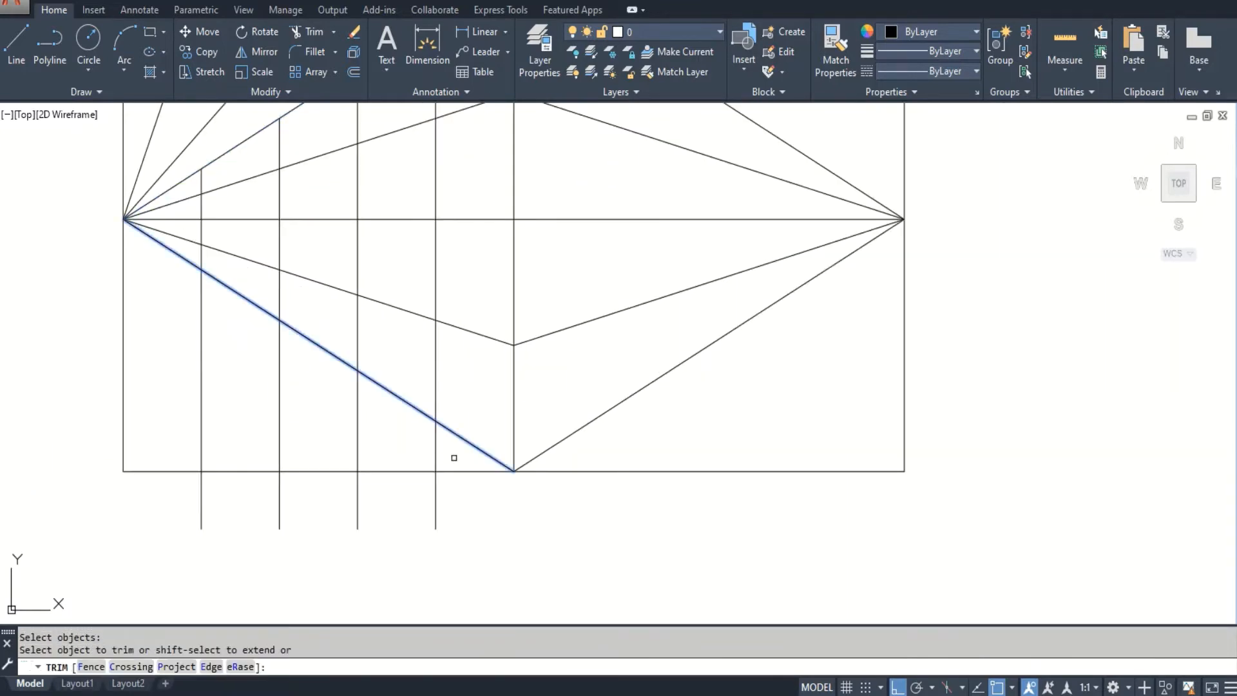
click(453, 458)
click(168, 442)
scroll(287, 464, down, 4)
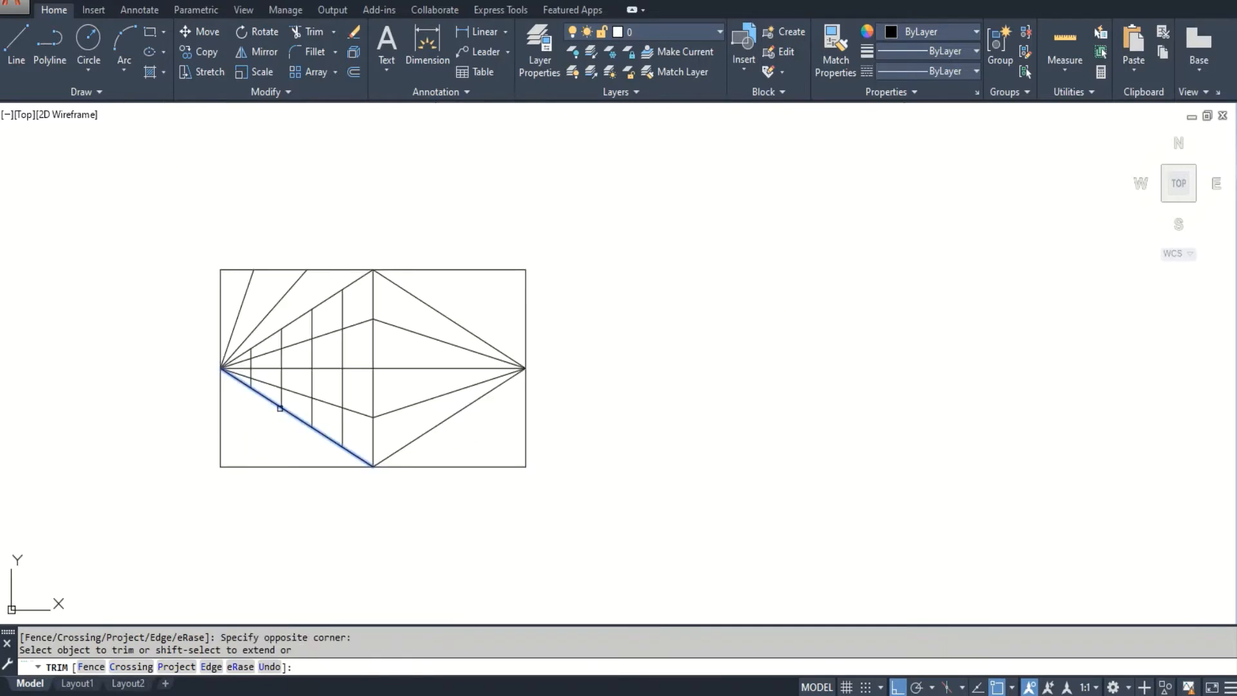
key(space)
Draw horizontal lines from the upper ends of the two verticals nearest the left edge to the rectangle's left edge.
text(l)
key(space)
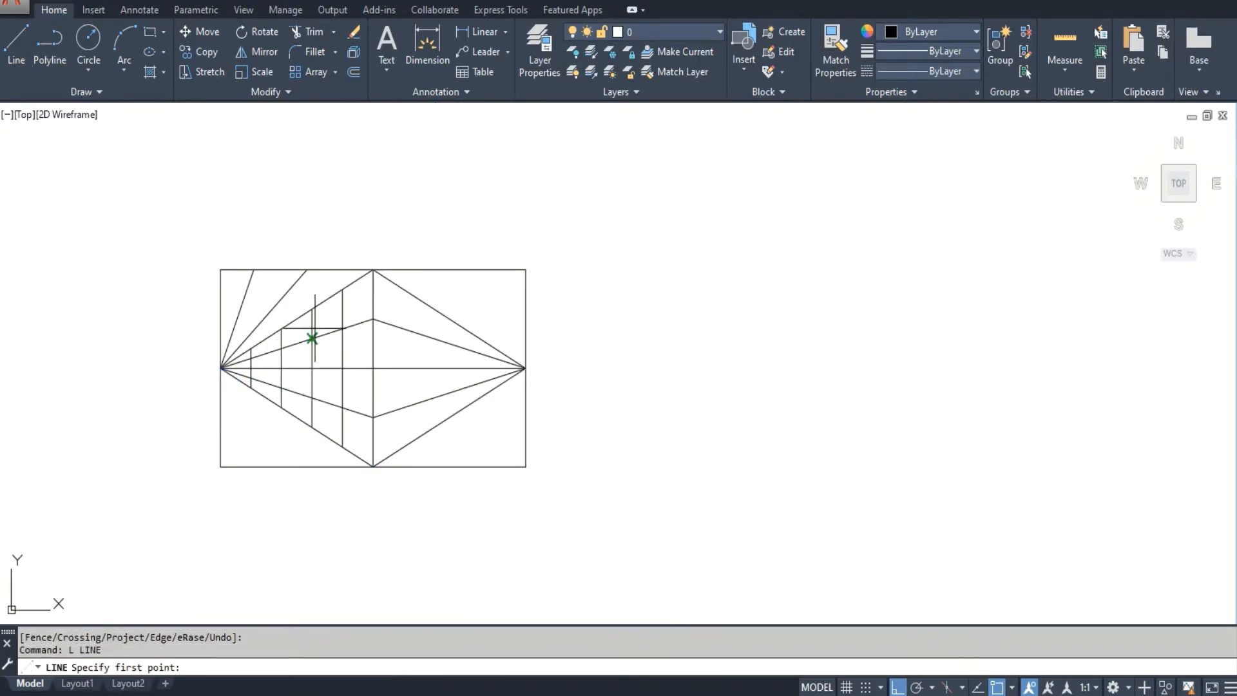
scroll(272, 336, up, 4)
click(223, 362)
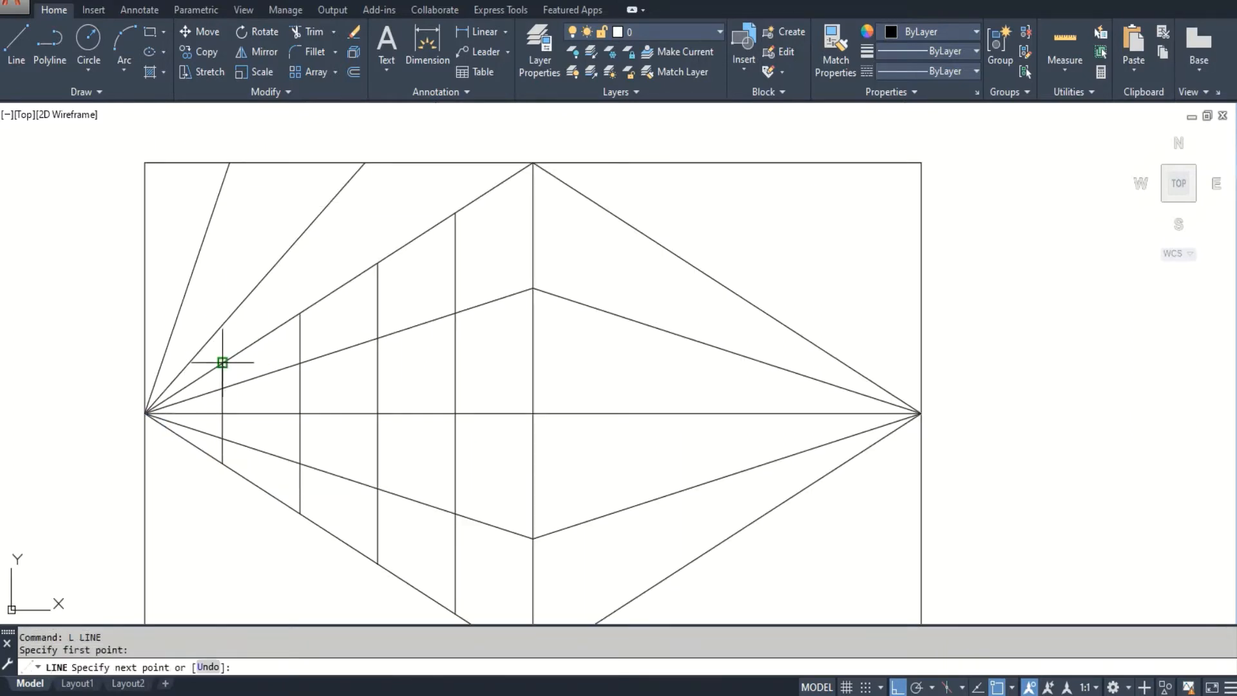
click(144, 363)
key(space)
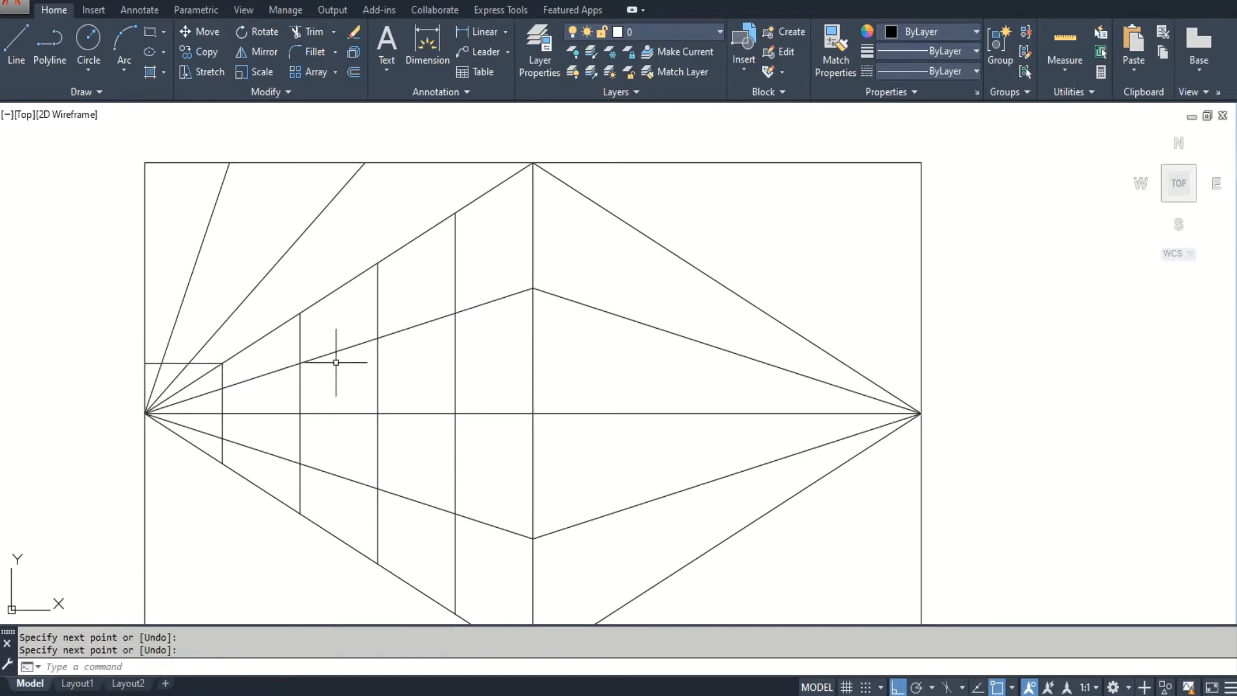
key(space)
click(300, 312)
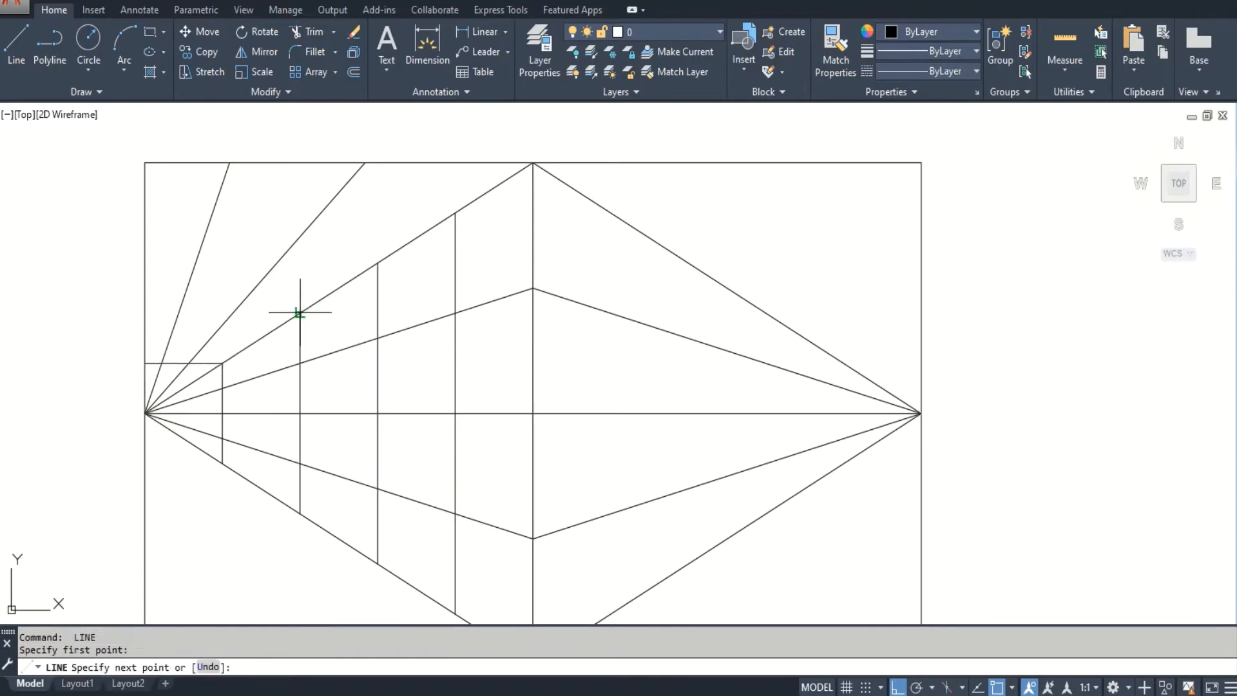
click(144, 312)
key(space)
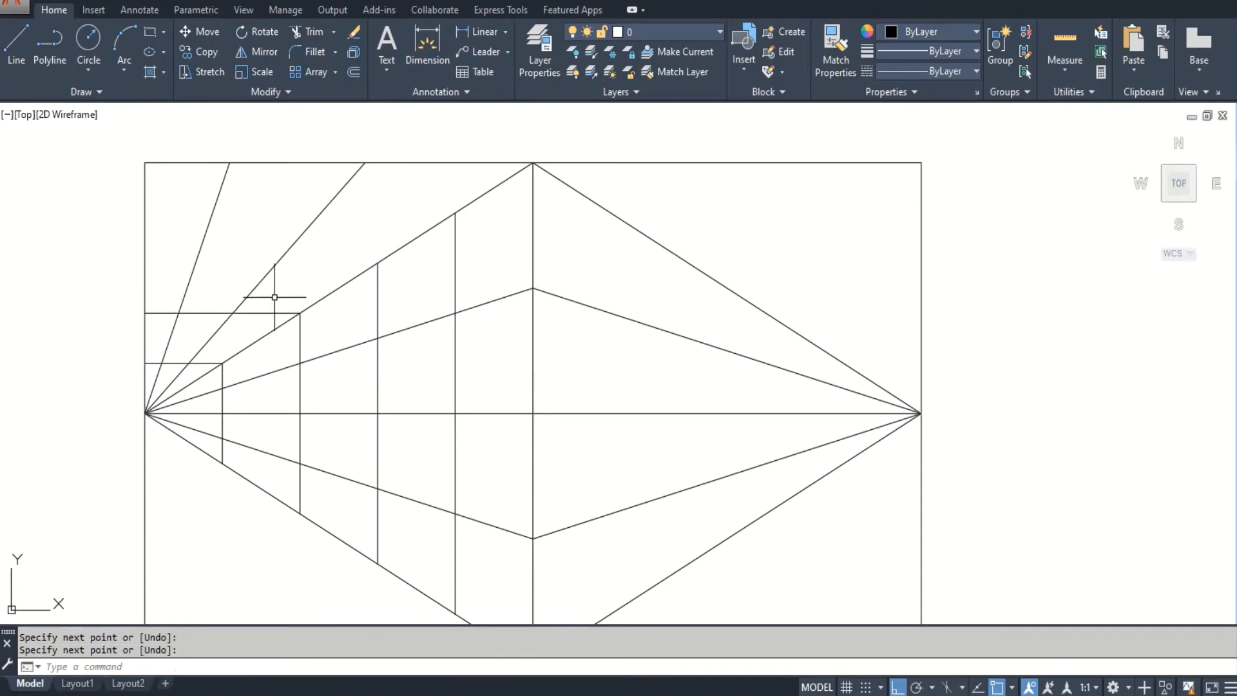
Draw horizontal lines from the upper ends of the third and fourth verticals to the rectangle's left edge.
key(space)
click(378, 263)
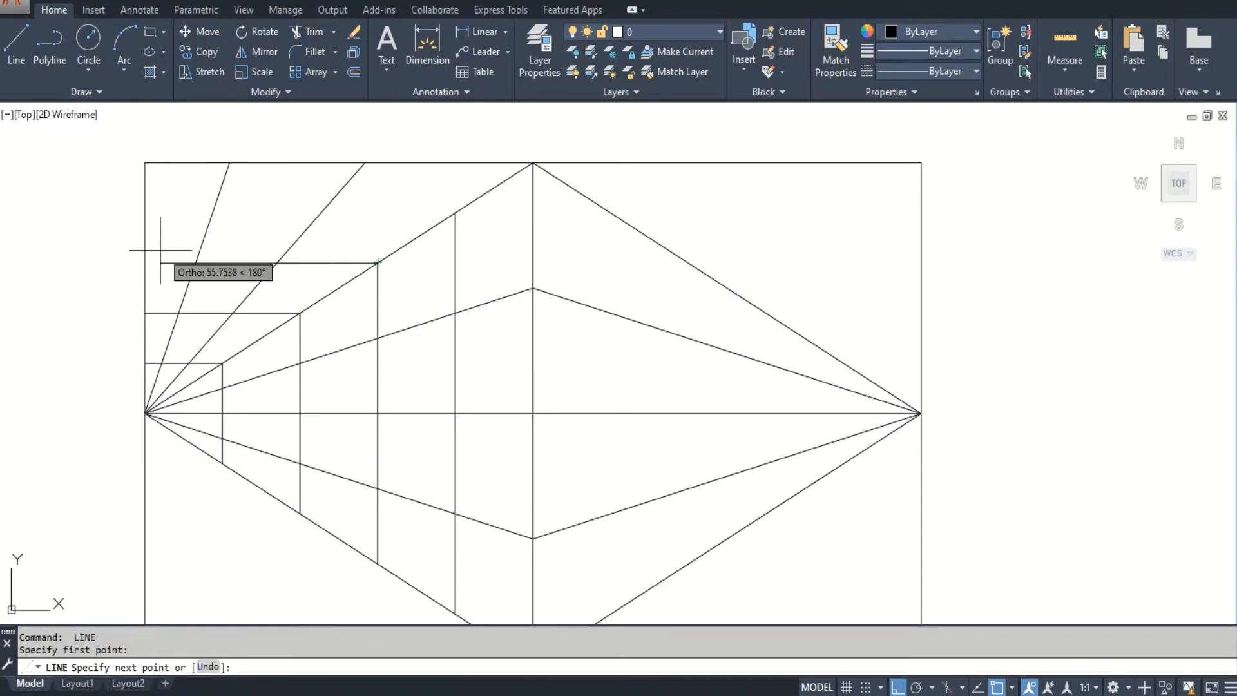
click(144, 262)
key(space)
key(space)
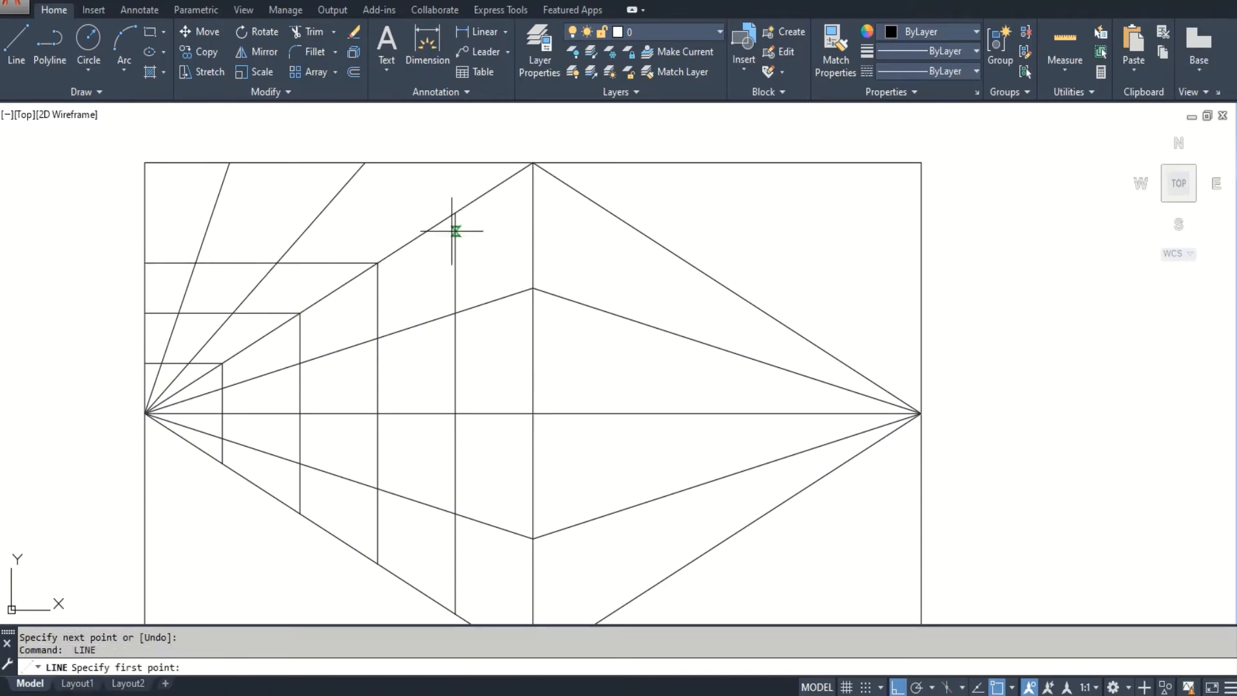
click(456, 213)
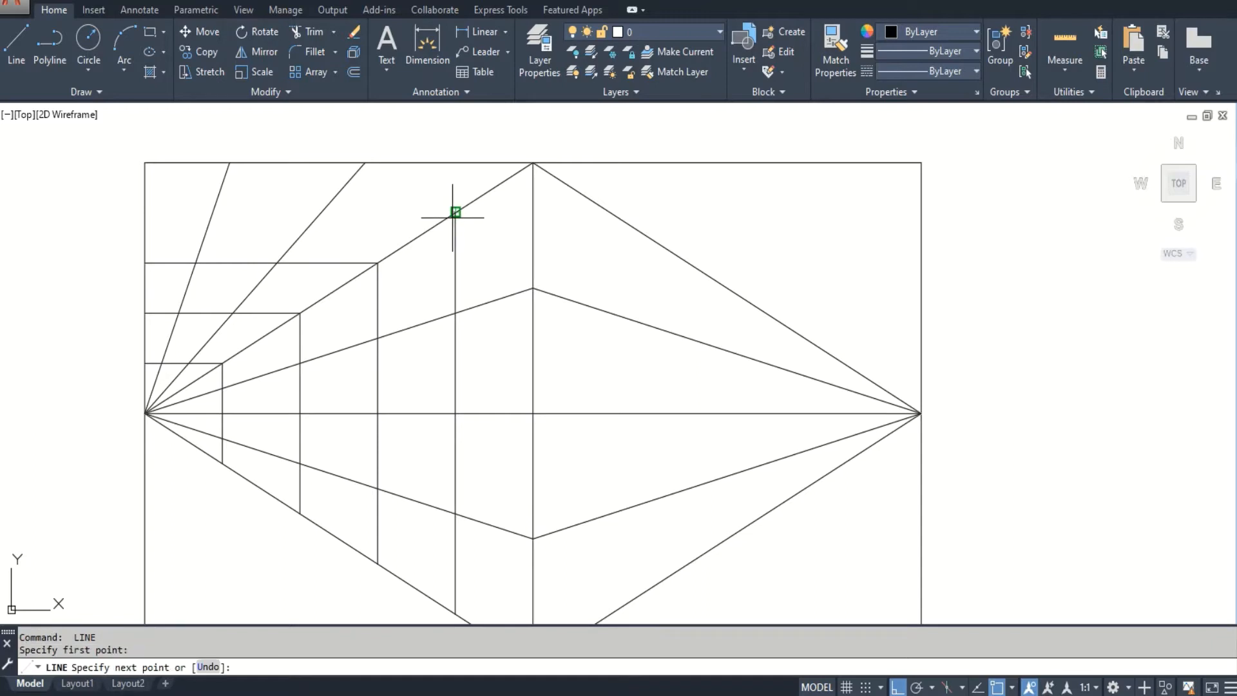
click(144, 213)
key(space)
Mirror the upper-left quarter's four horizontal lines and two radiating lines about the horizontal centre line, keeping the originals.
scroll(260, 212, down, 2)
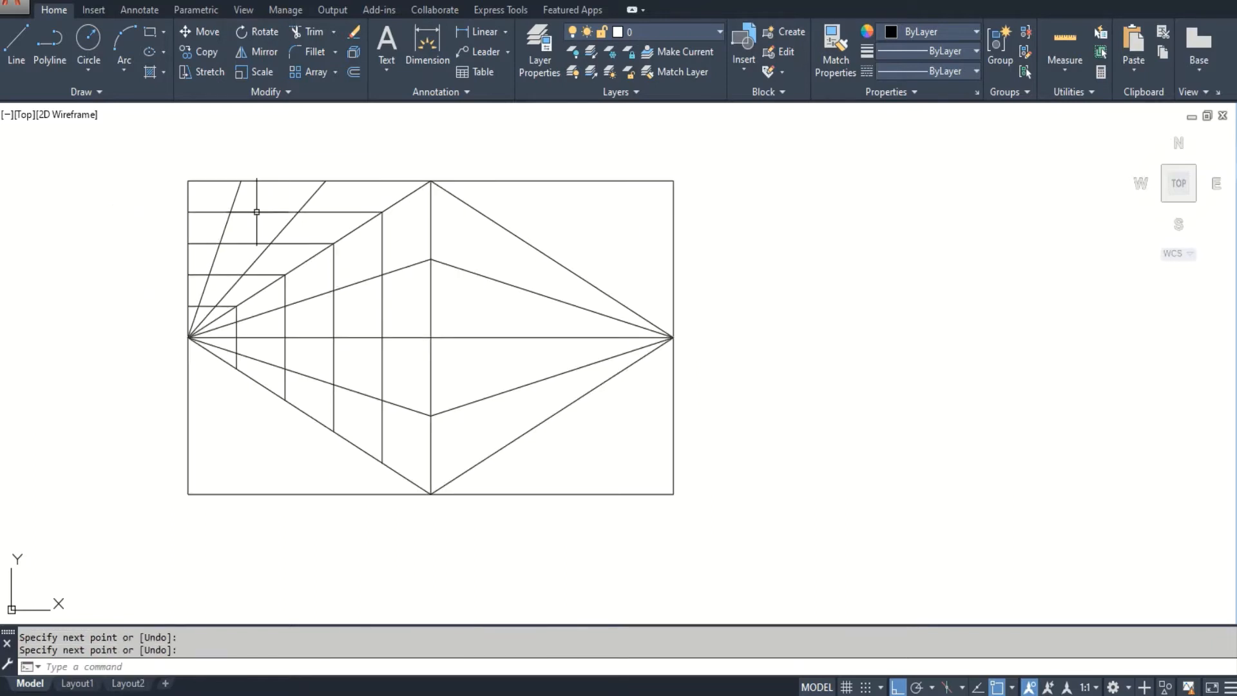
text(mi)
key(space)
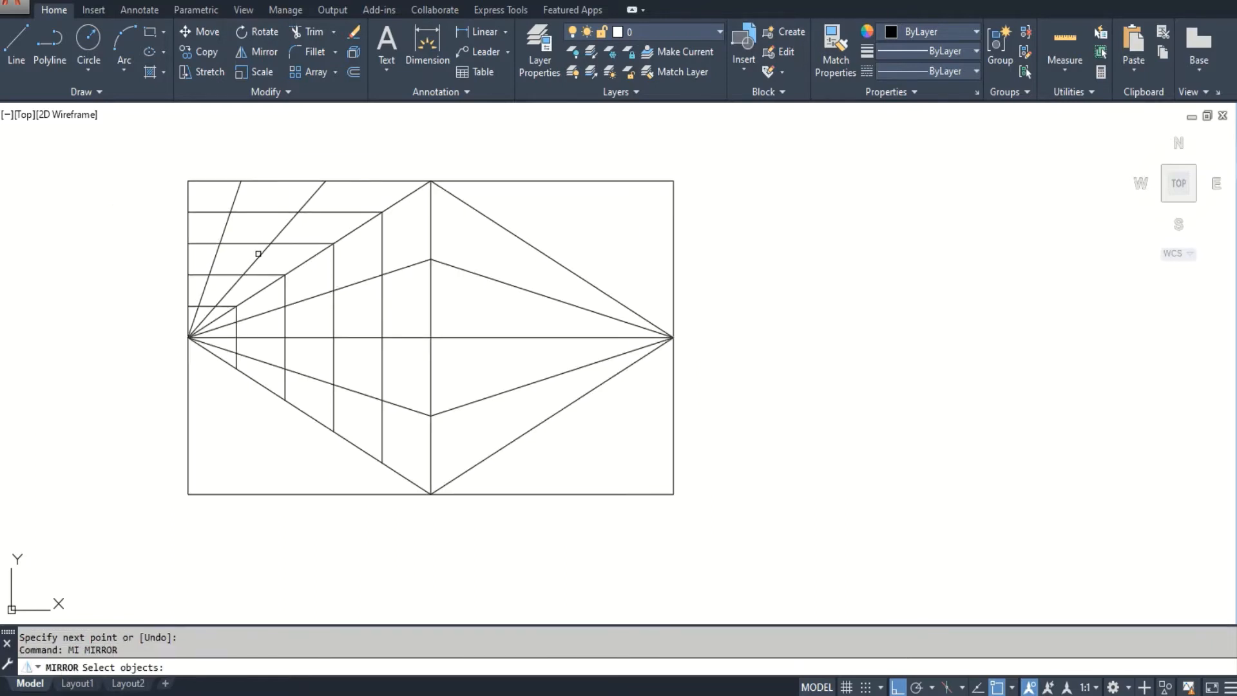
scroll(259, 254, up, 2)
click(296, 260)
click(188, 177)
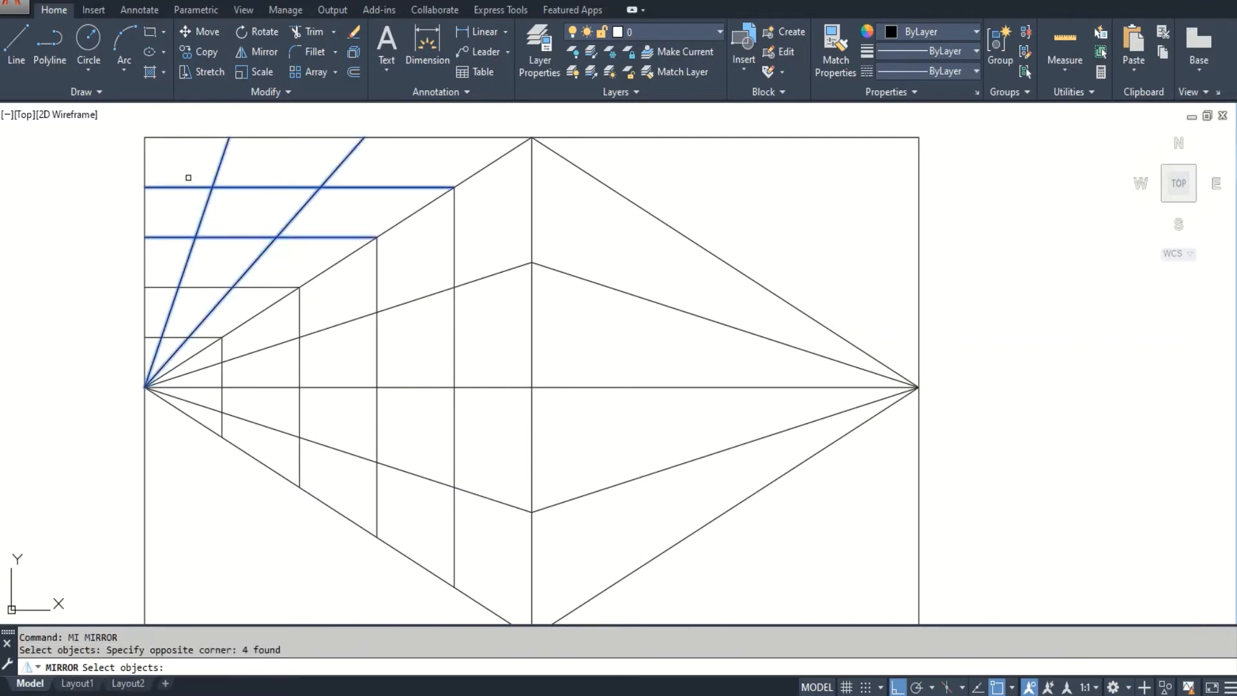
scroll(193, 355, up, 3)
click(204, 310)
scroll(190, 222, down, 2)
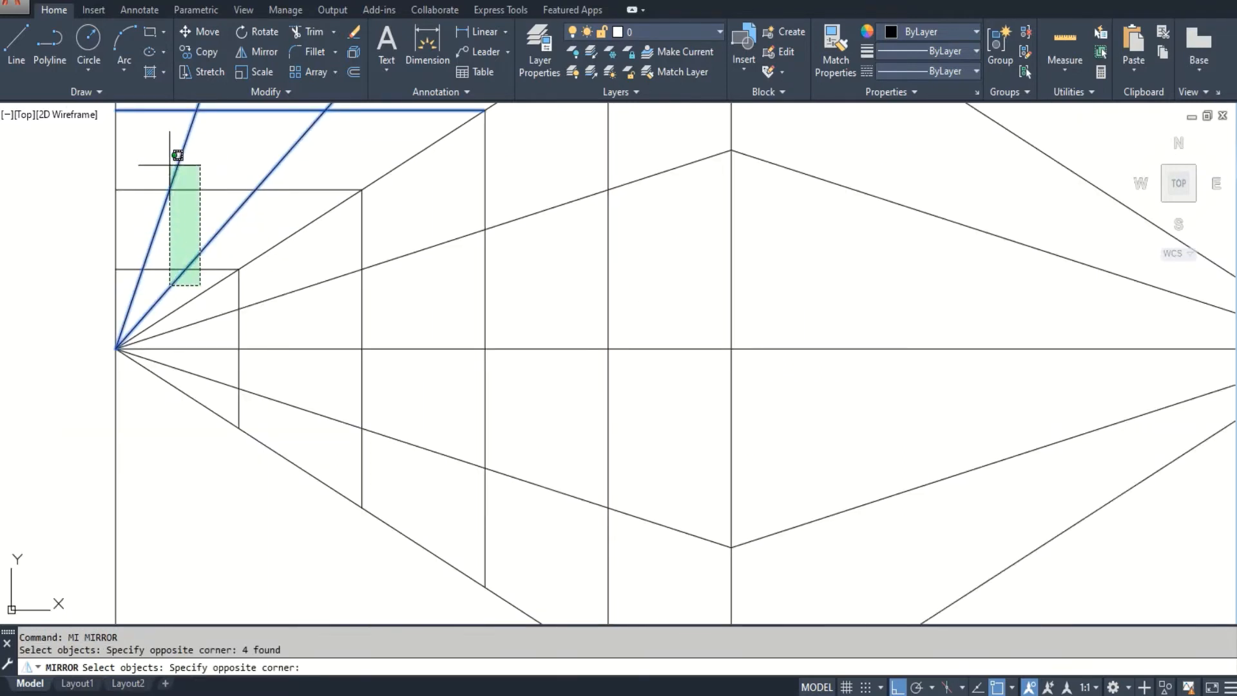
click(176, 158)
scroll(239, 187, down, 3)
scroll(267, 327, up, 2)
key(space)
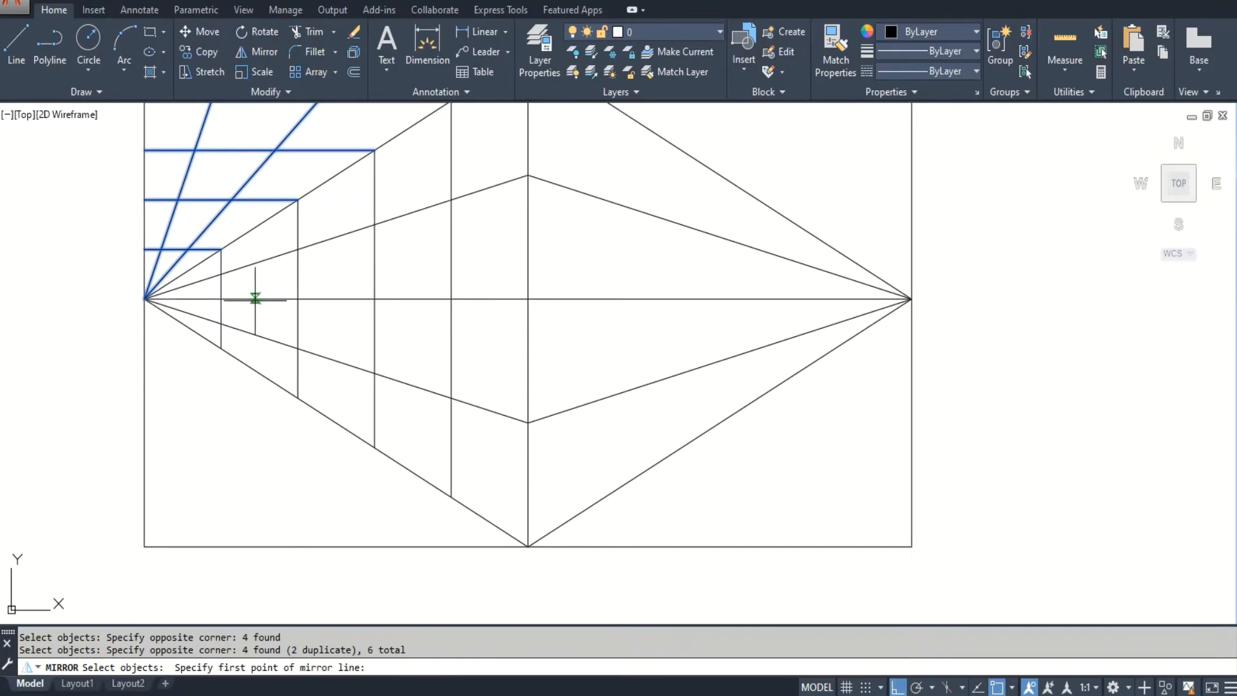
click(256, 298)
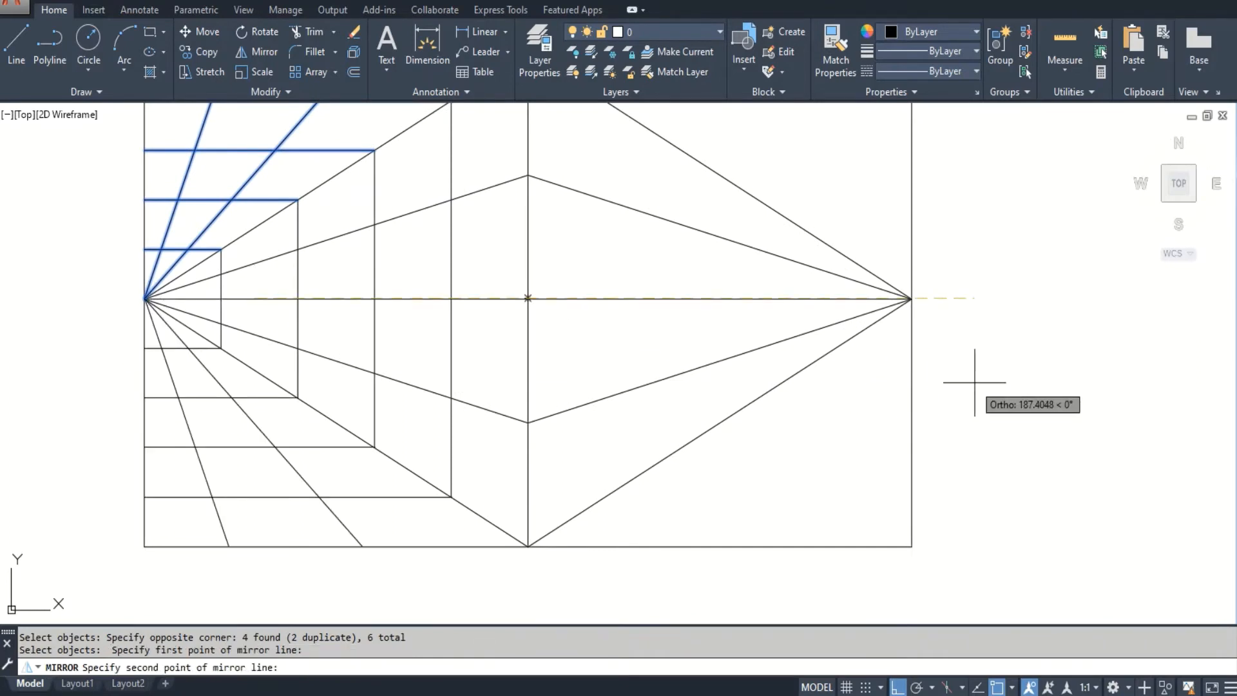
click(974, 382)
key(Return)
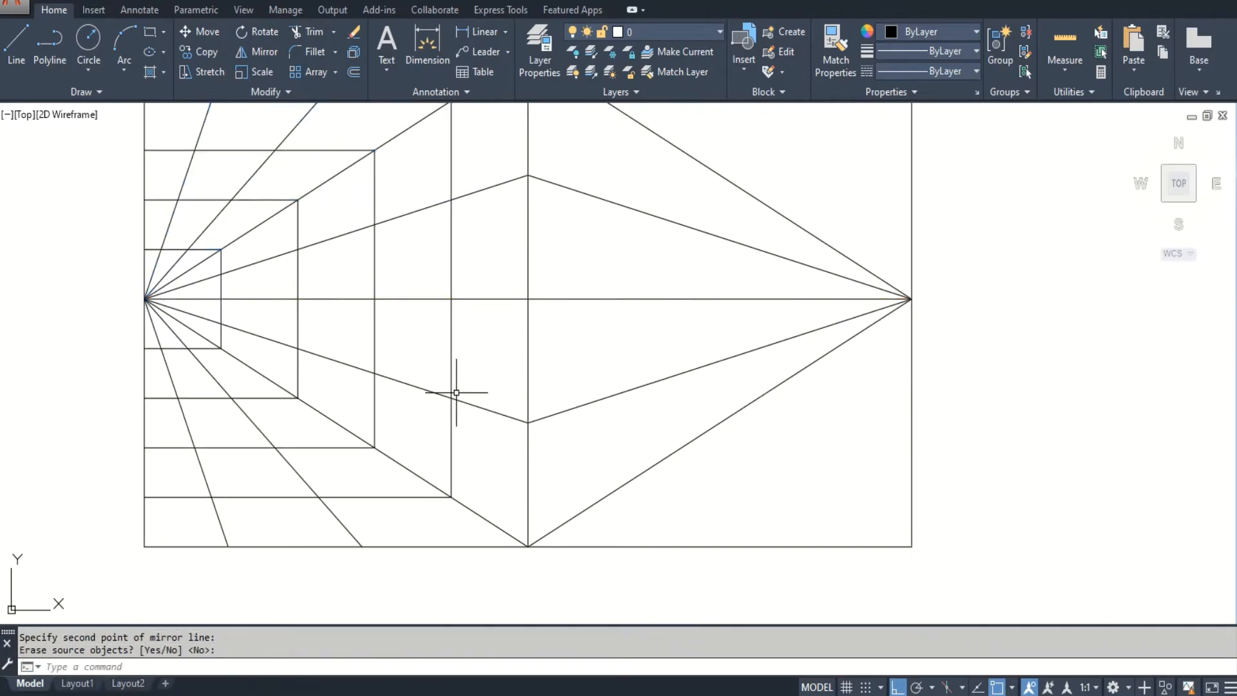
Mirror the left half's horizontal, radiating and four vertical offset lines about the vertical centre line, keeping the originals.
text(mi)
key(Return)
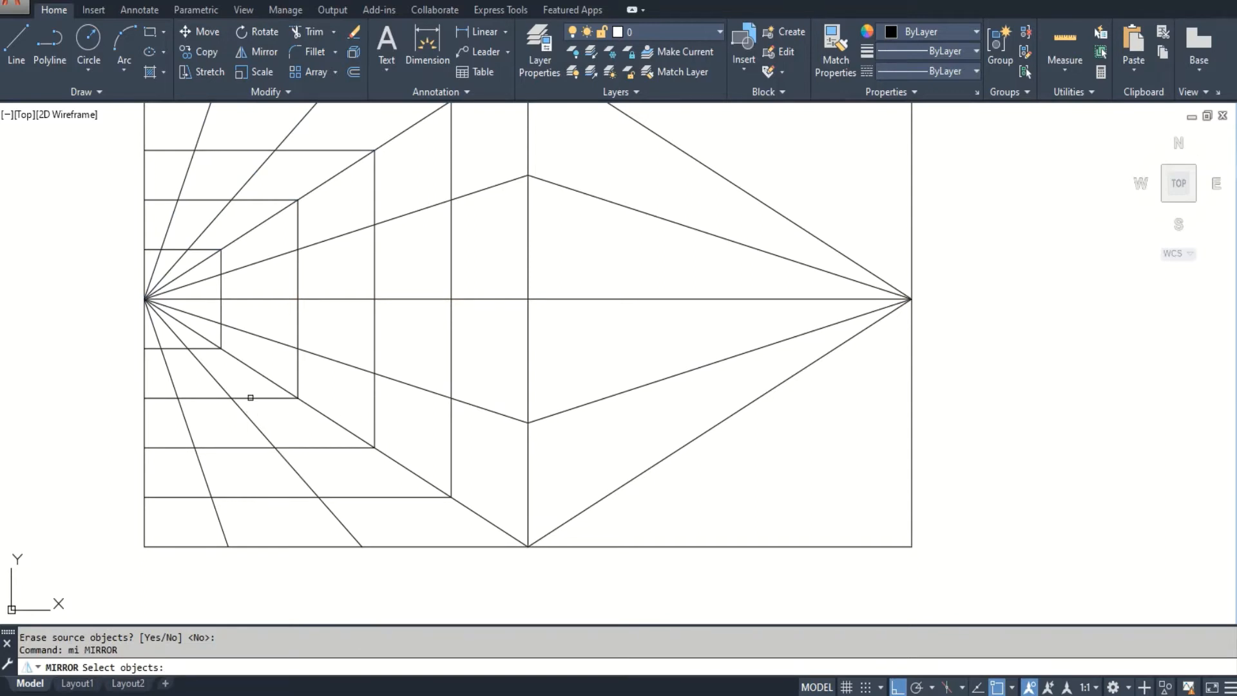
click(245, 389)
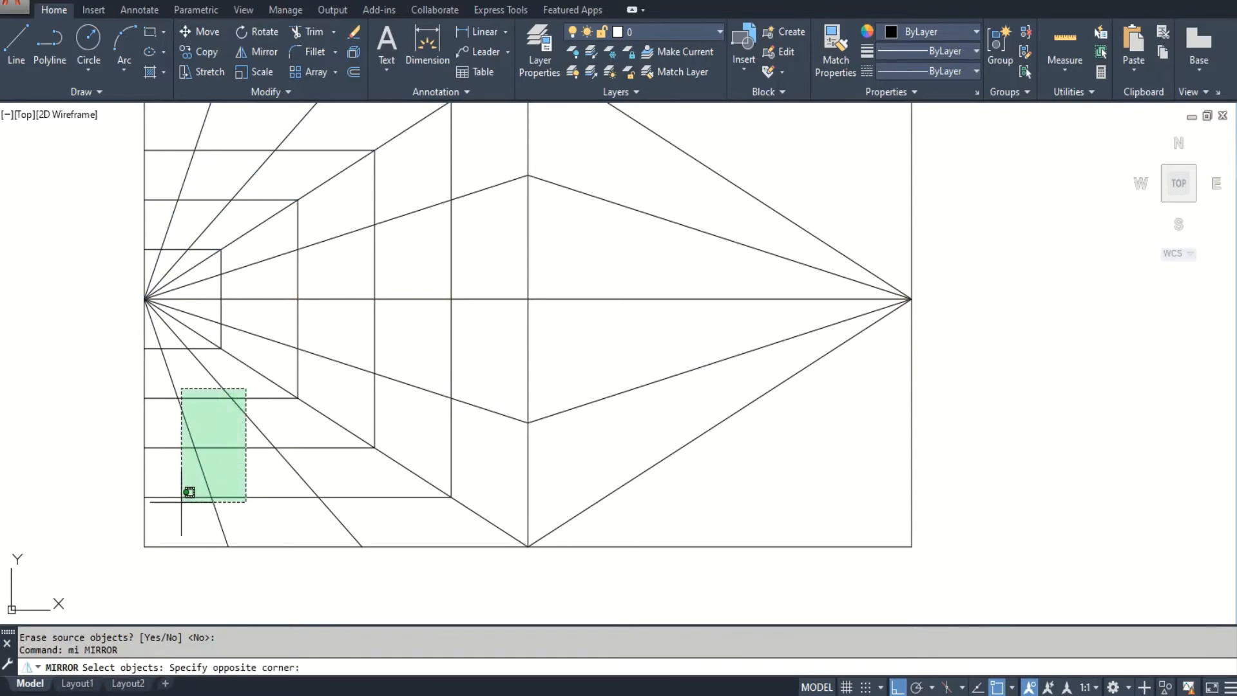
click(181, 502)
scroll(199, 350, up, 6)
click(304, 317)
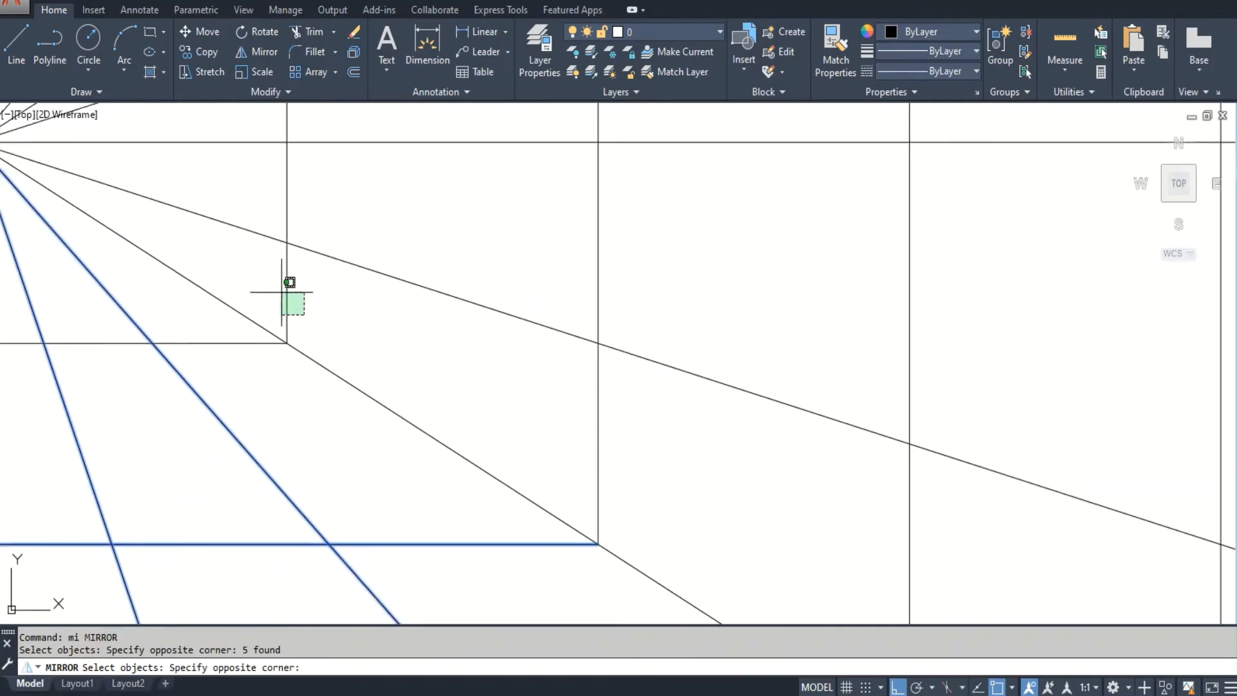
click(278, 269)
click(221, 334)
click(181, 427)
scroll(253, 437, down, 6)
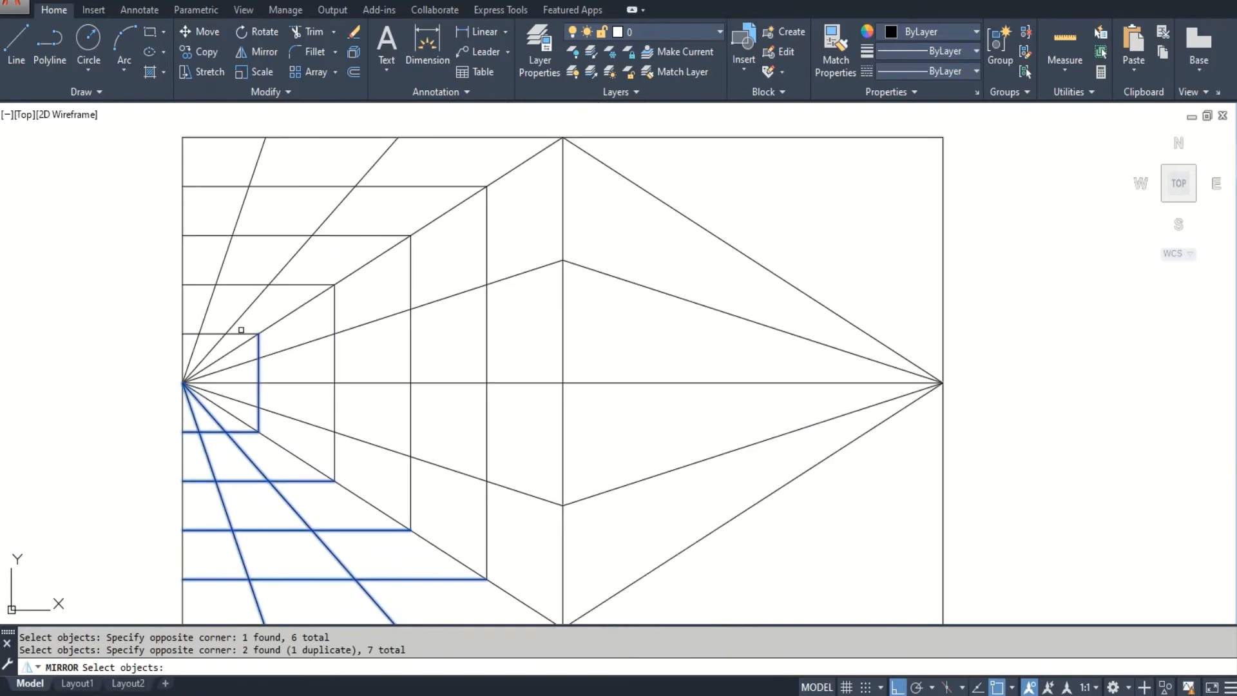
scroll(238, 332, up, 4)
click(236, 344)
scroll(225, 319, down, 2)
click(173, 199)
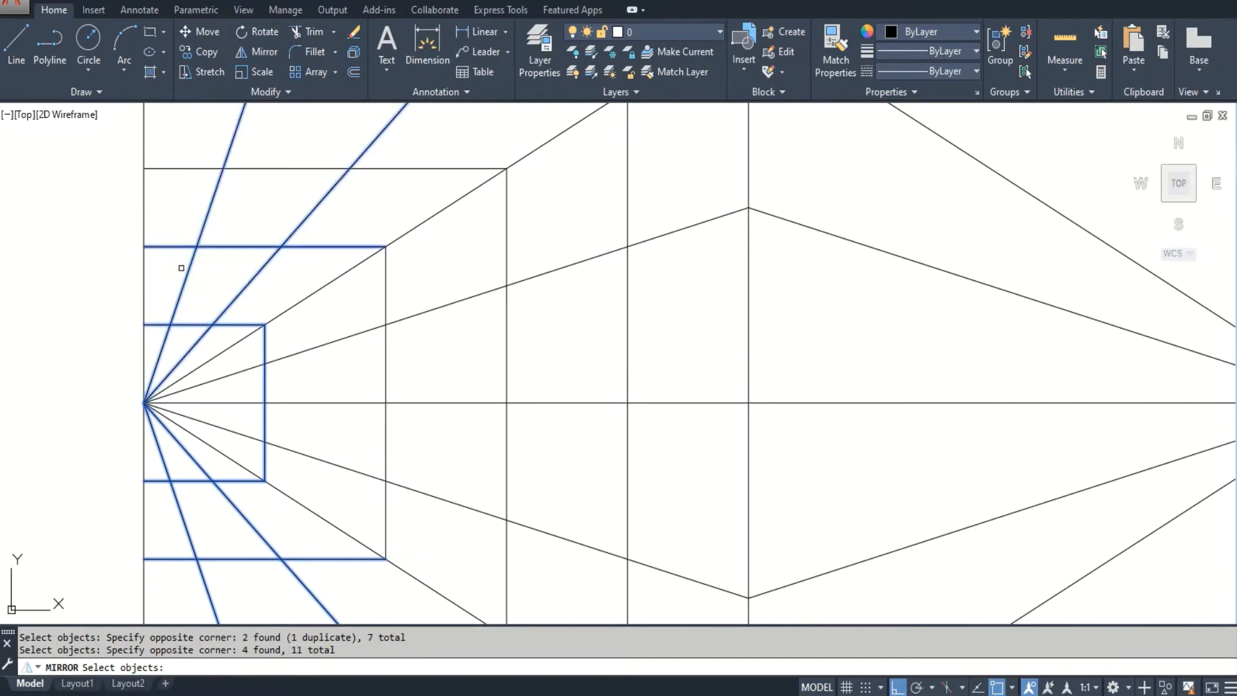
scroll(215, 341, down, 4)
scroll(282, 279, up, 2)
click(285, 297)
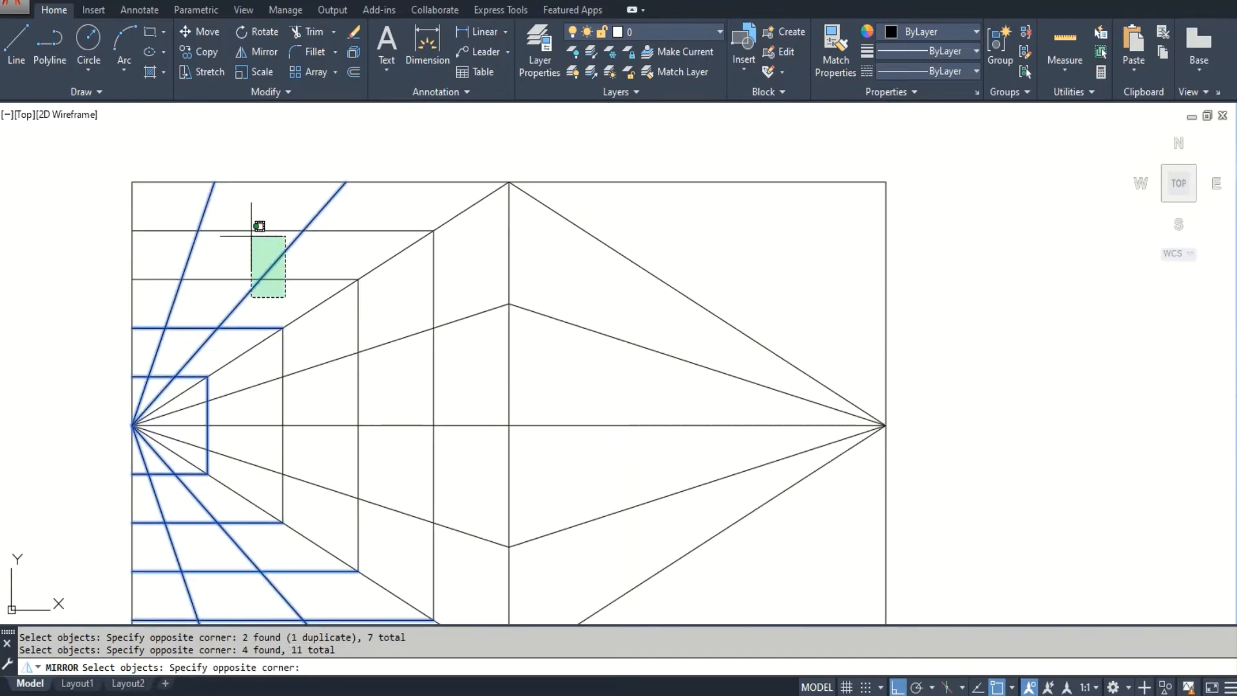
click(235, 215)
scroll(233, 219, down, 2)
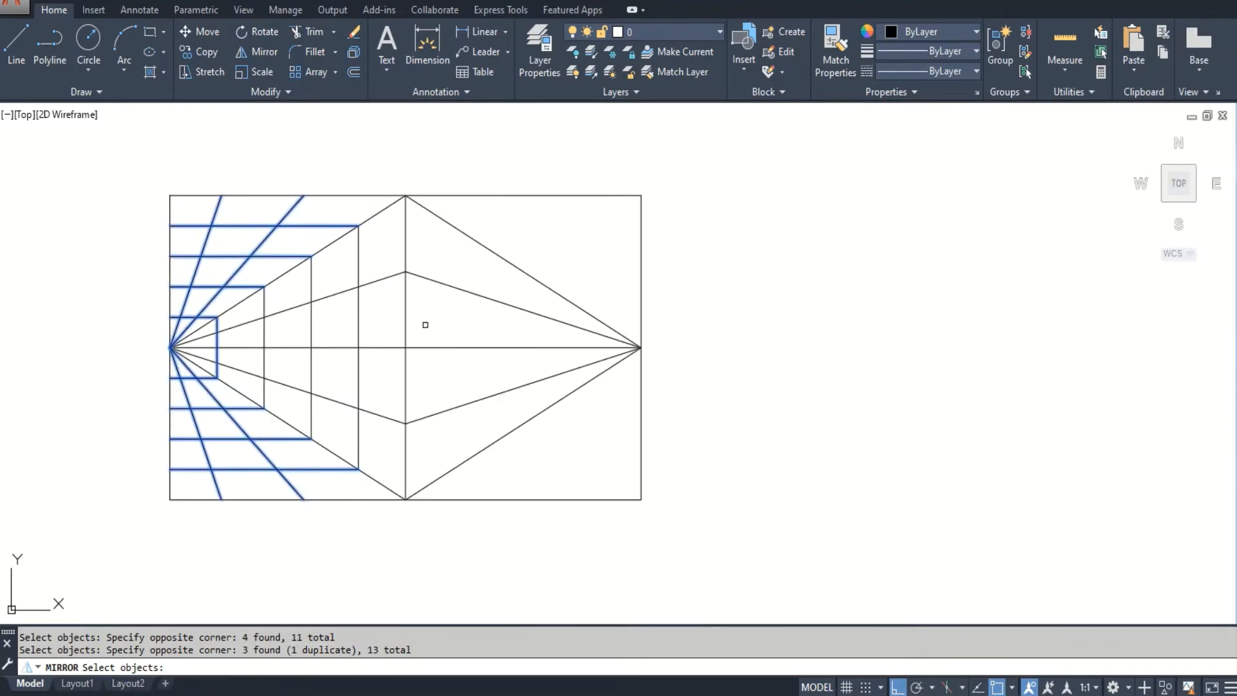
click(364, 329)
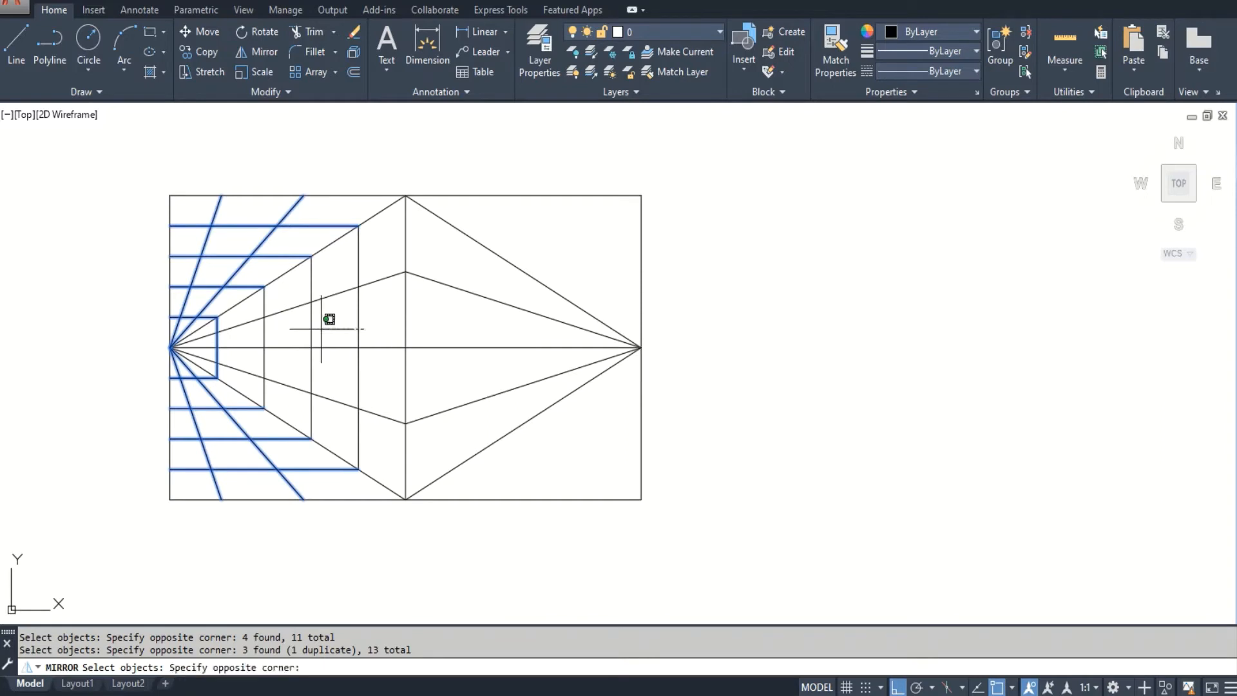
click(297, 327)
scroll(270, 342, up, 2)
click(273, 339)
click(254, 330)
scroll(258, 330, down, 4)
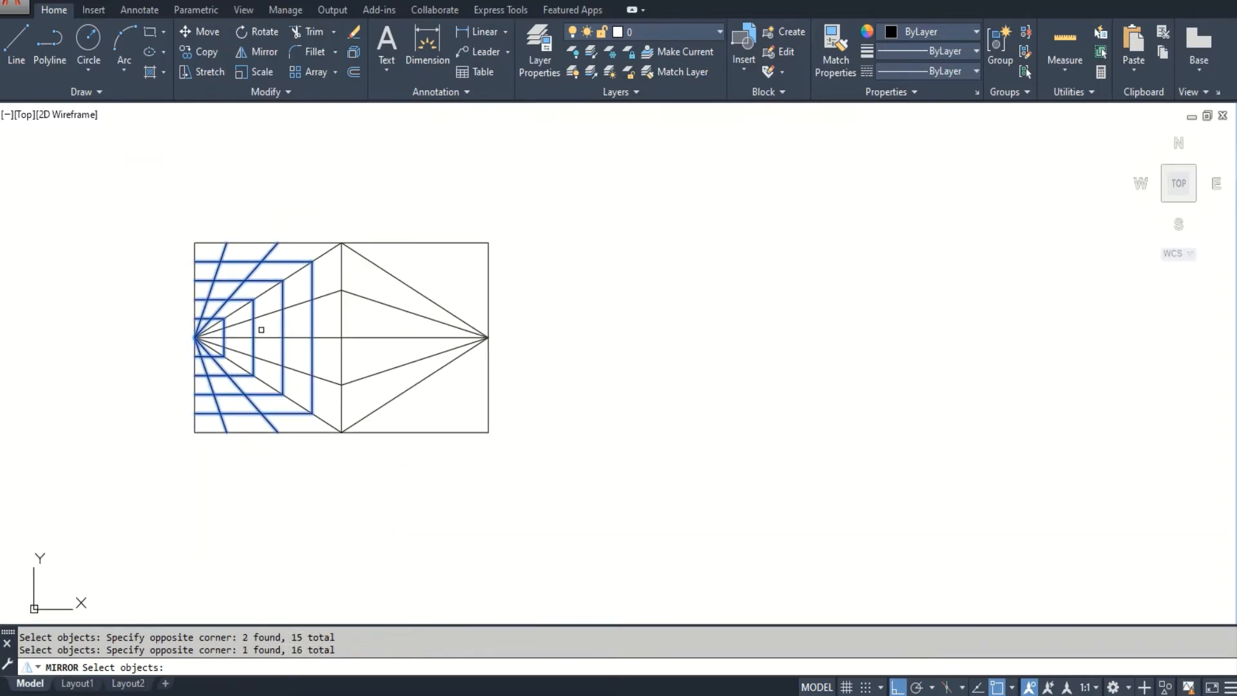
key(Return)
click(342, 309)
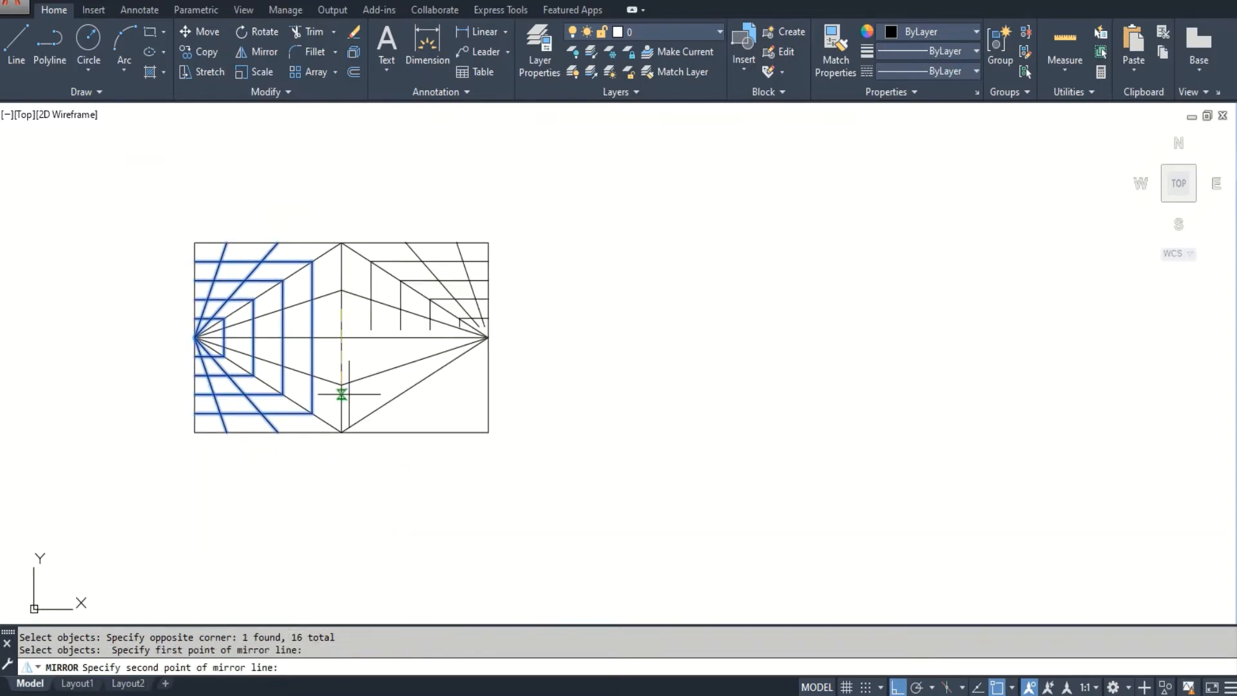
click(360, 525)
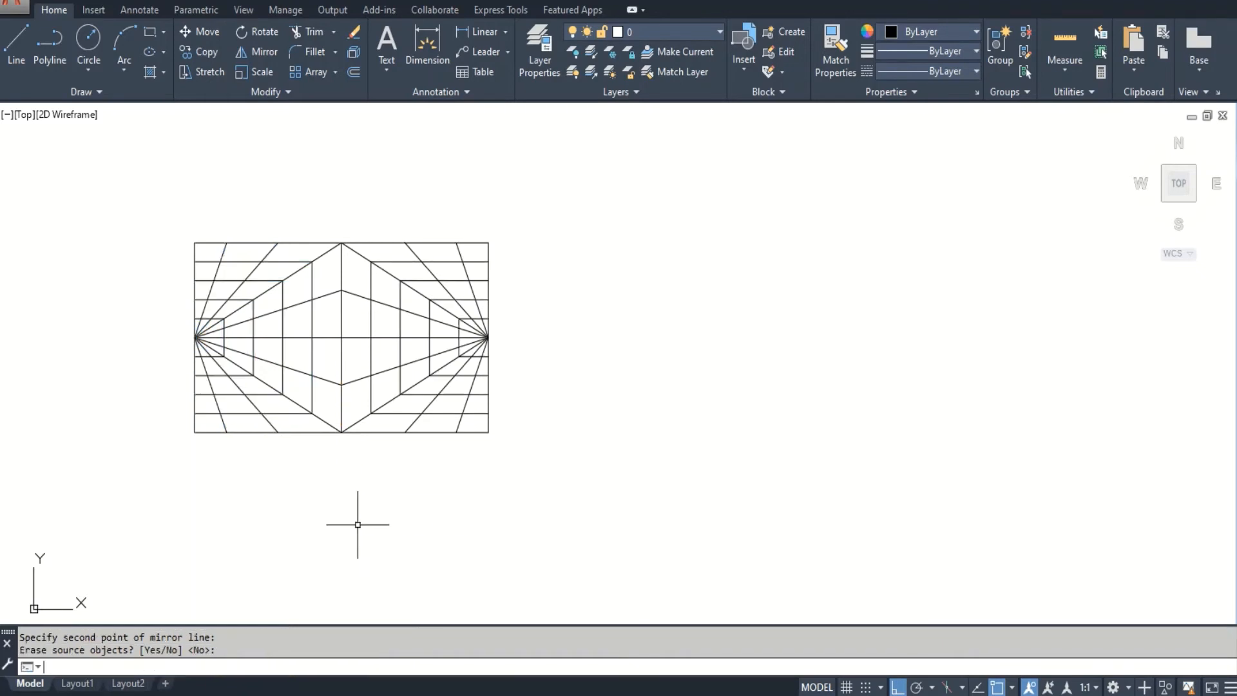
key(Return)
Start a hatch with the predefined SOLID pattern and choose to define its boundaries by internal points.
text(z)
key(Return)
text(e)
key(Return)
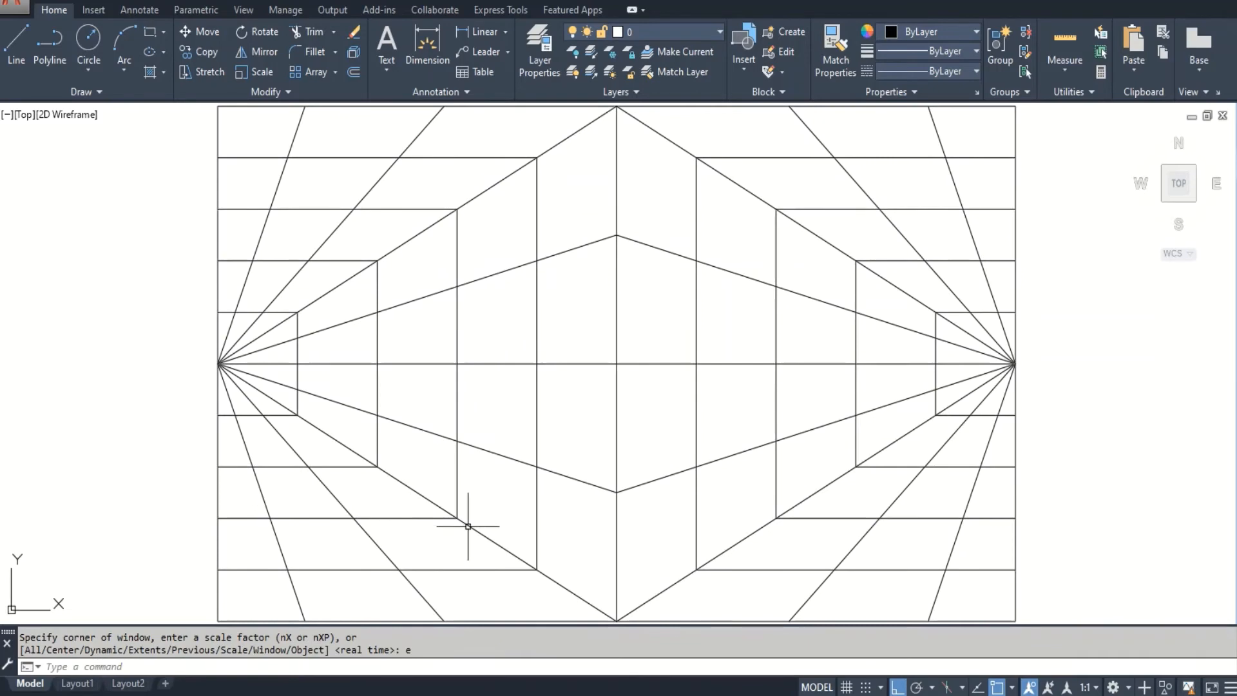
key(Return)
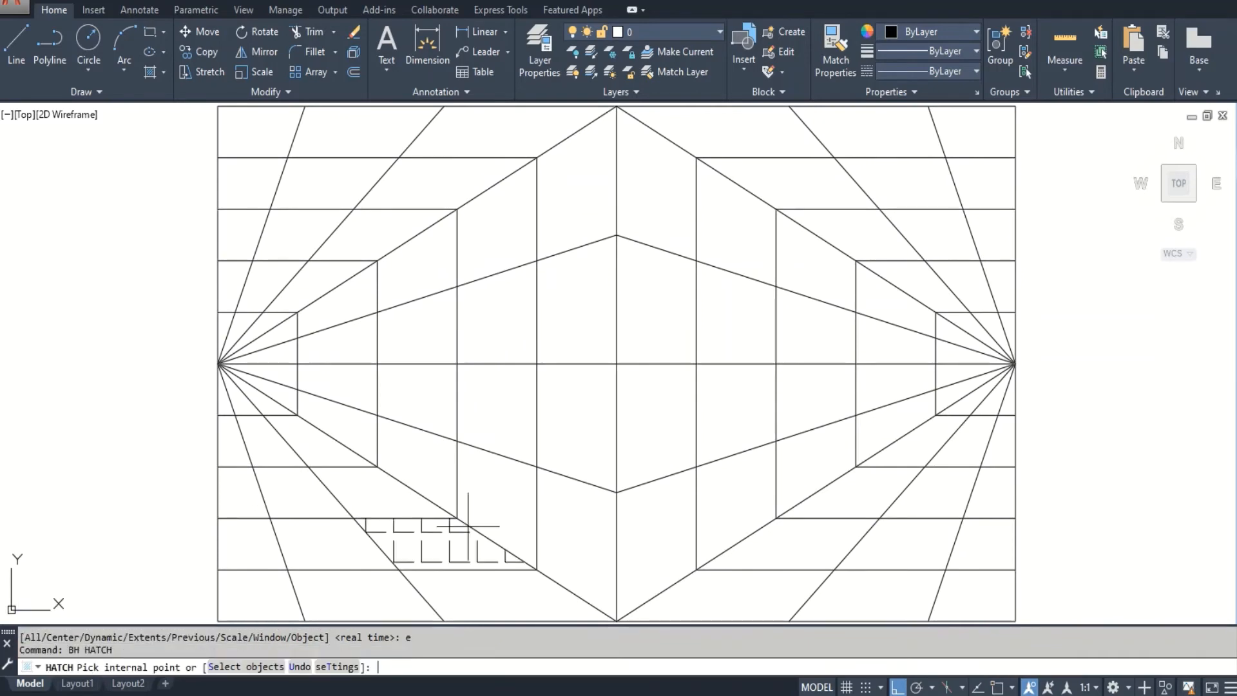
text(t)
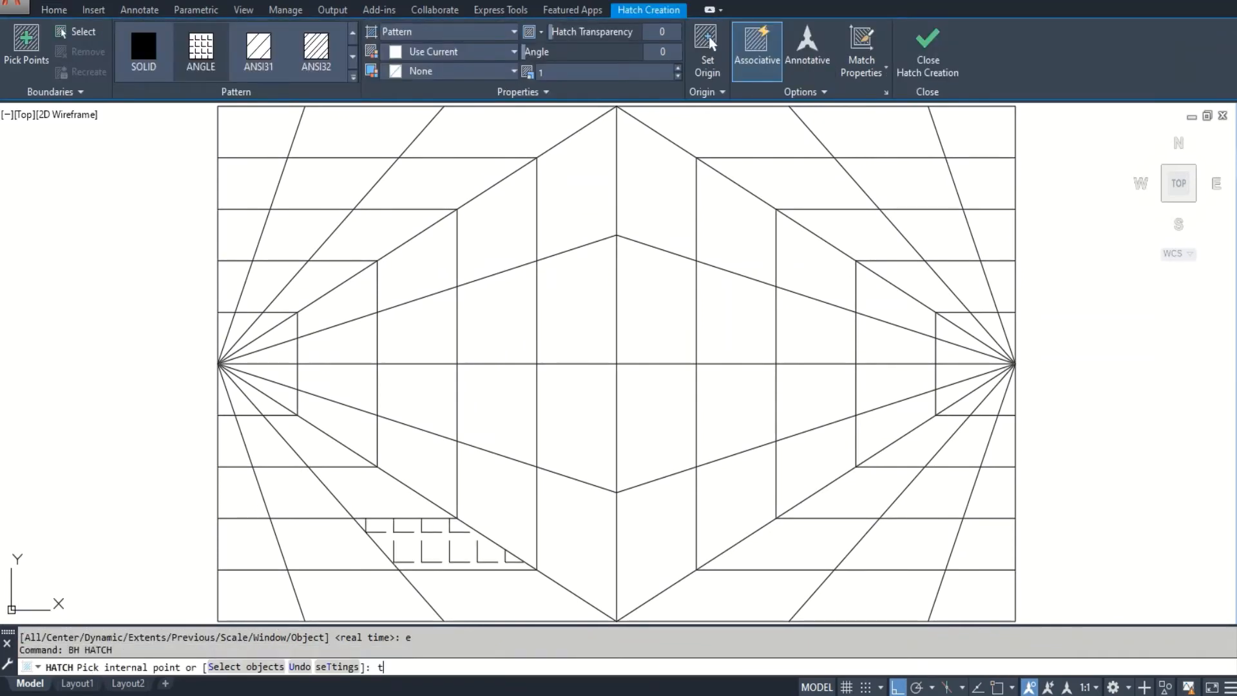
key(Return)
click(797, 270)
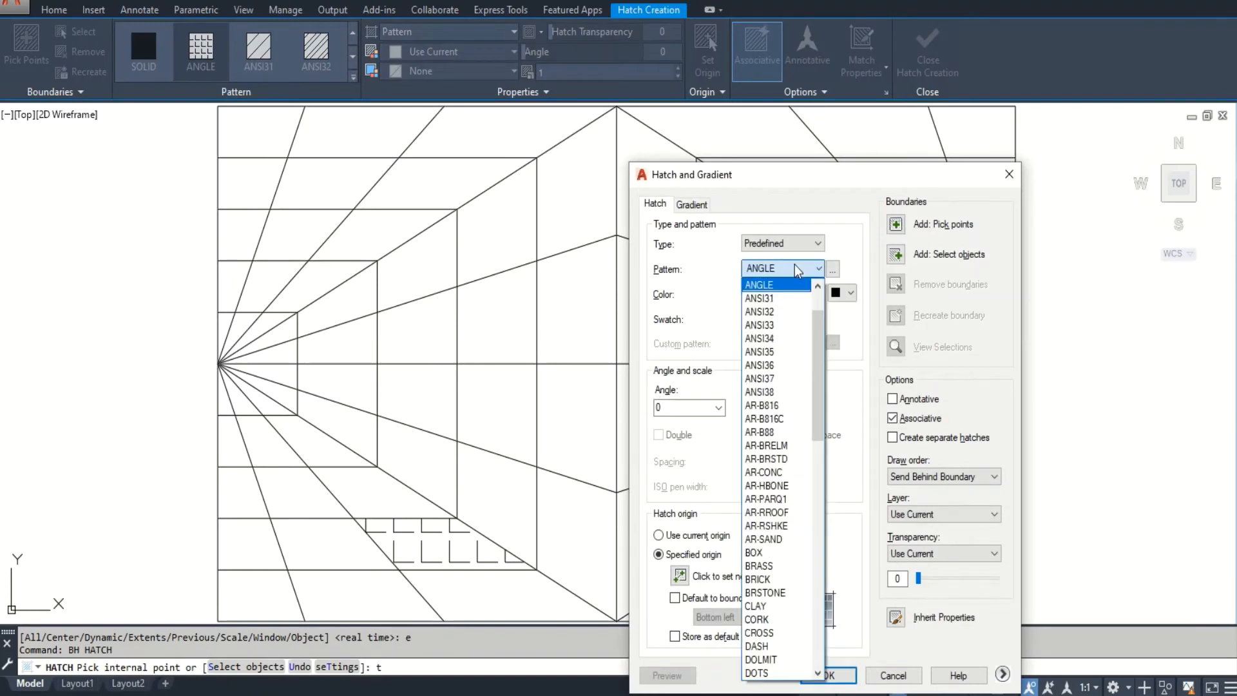
scroll(783, 303, up, 2)
click(761, 325)
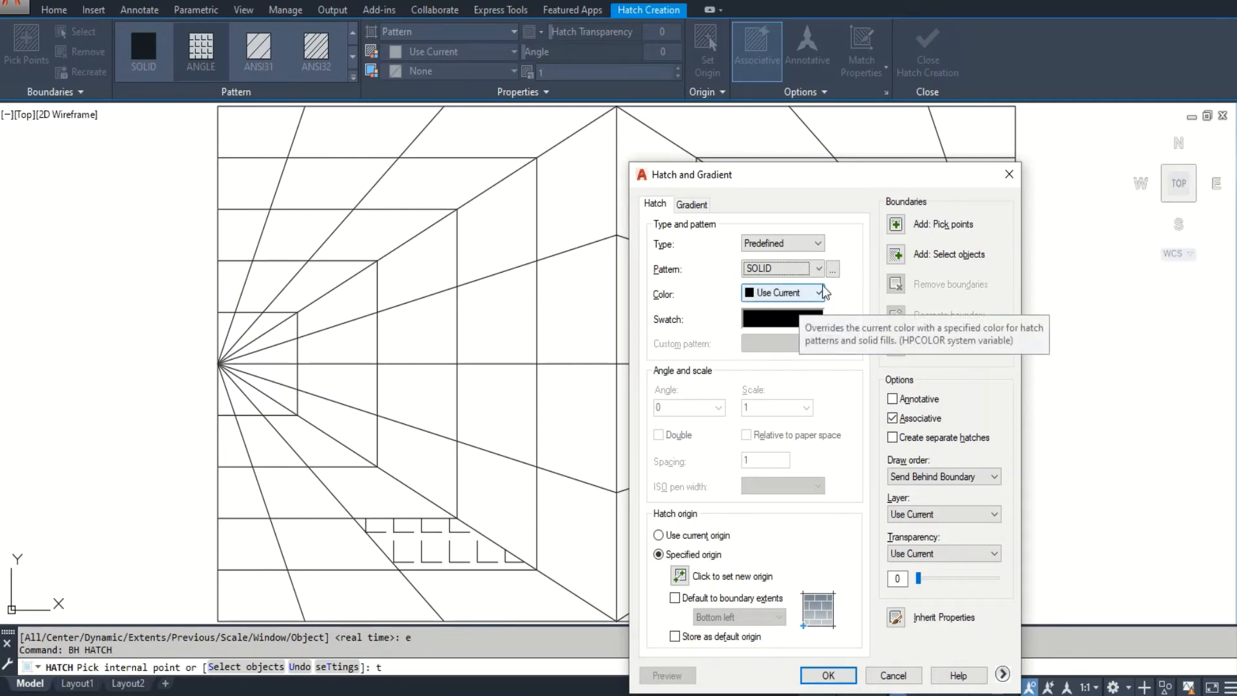
click(897, 226)
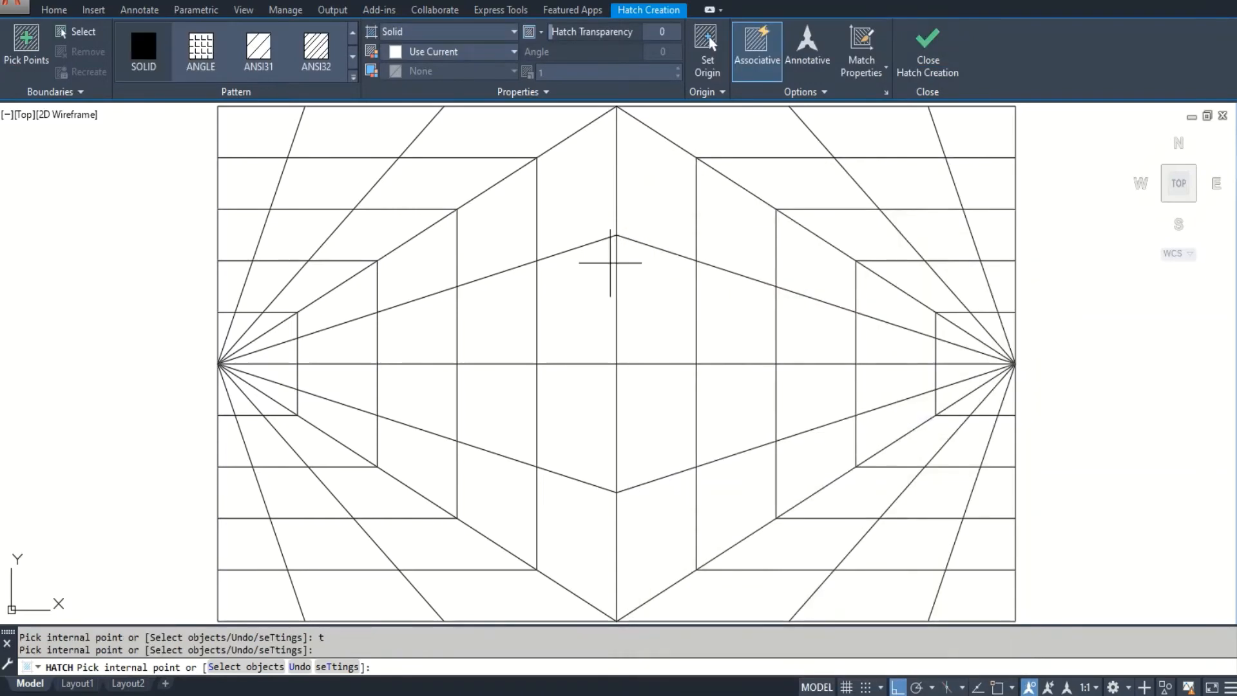
Solid-fill staggered alternate cells in the two radial wedges nearest the left edge of the rectangle's upper-left quarter.
scroll(238, 319, up, 4)
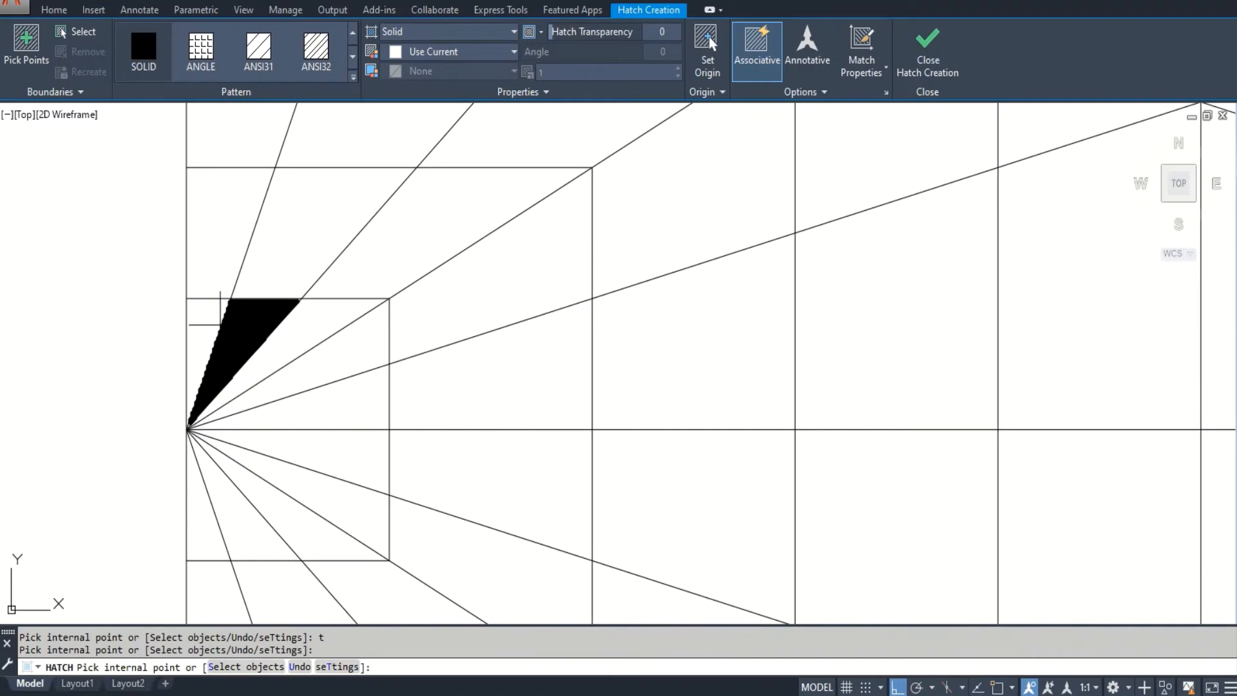
click(213, 329)
scroll(208, 364, down, 2)
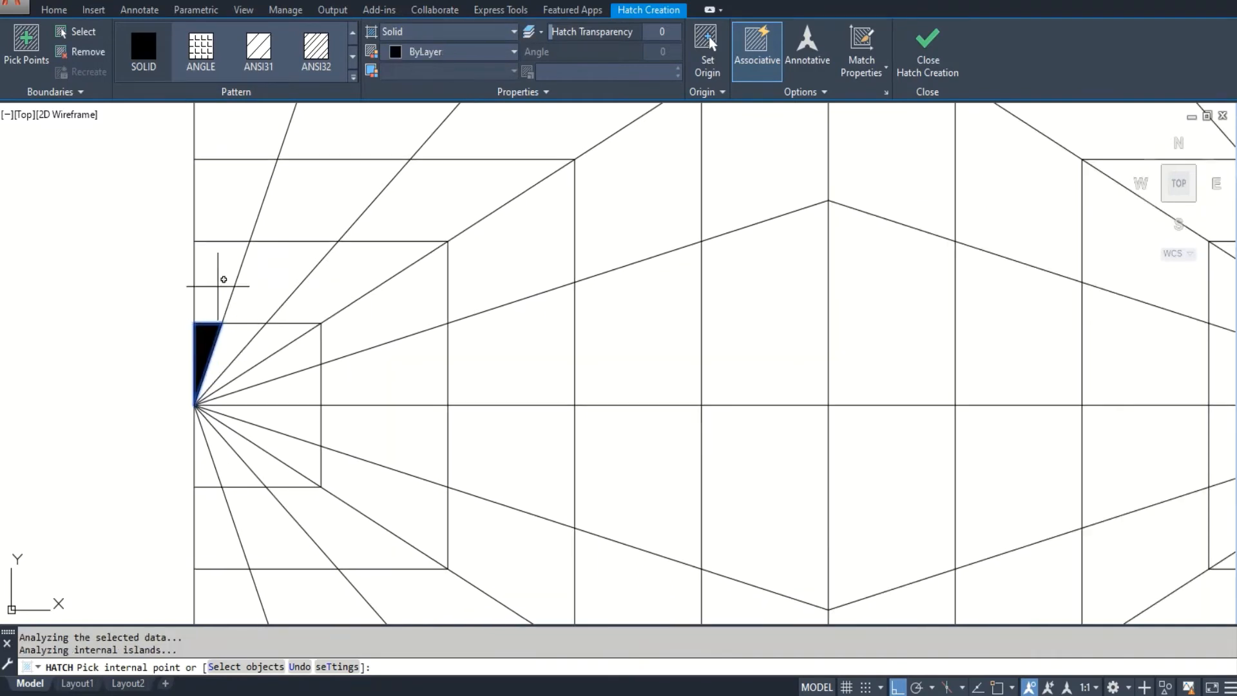
click(225, 213)
scroll(210, 277, down, 4)
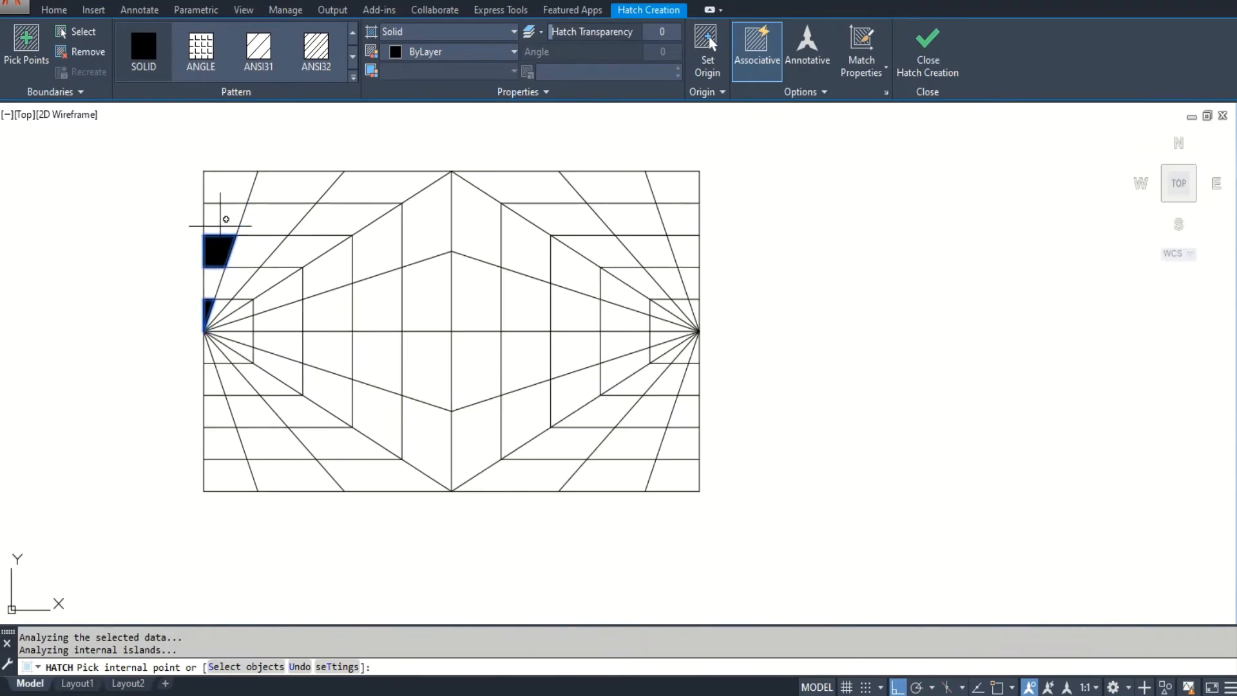
scroll(231, 283, up, 2)
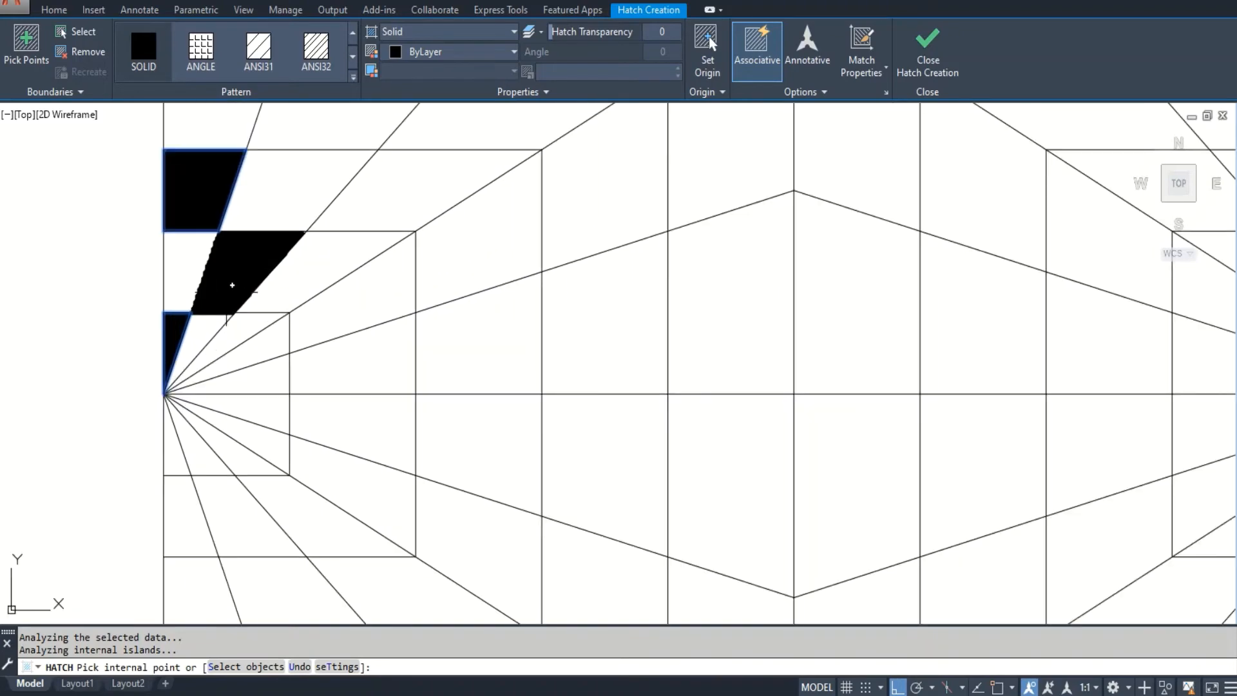
click(278, 181)
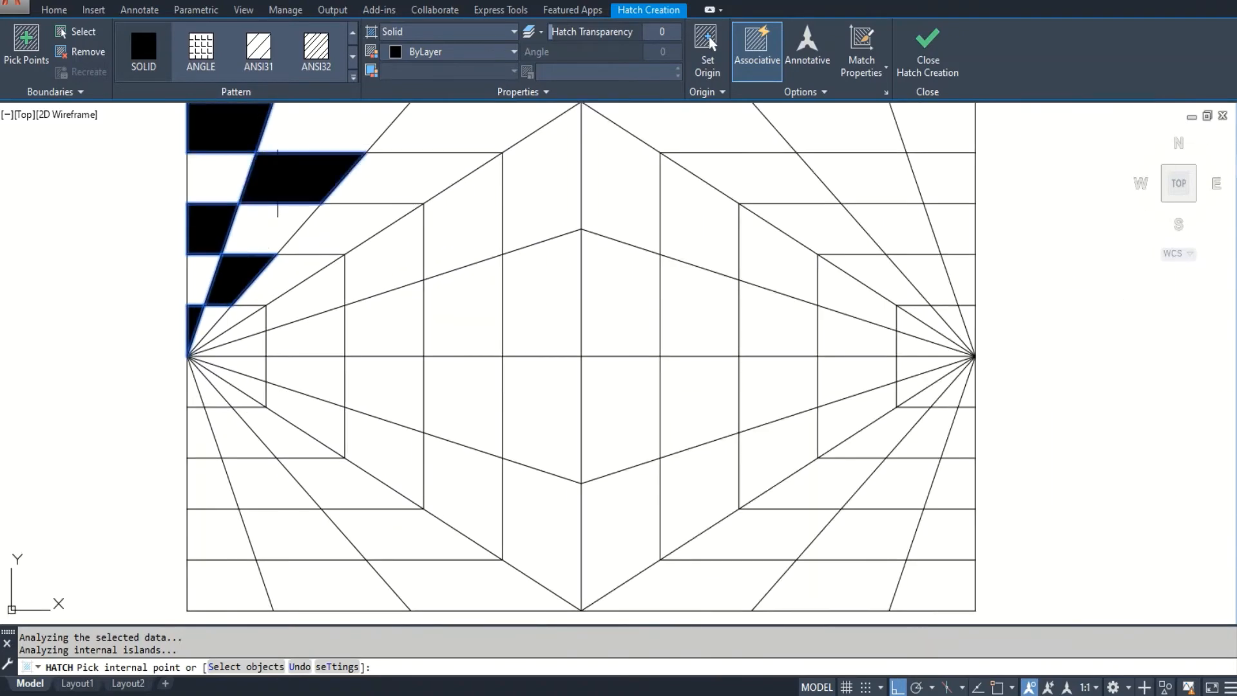
Solid-fill the first, third and fifth cells of the wedge just above the rhombus's upper-left side, and finish the hatch.
scroll(280, 182, down, 4)
scroll(273, 244, up, 6)
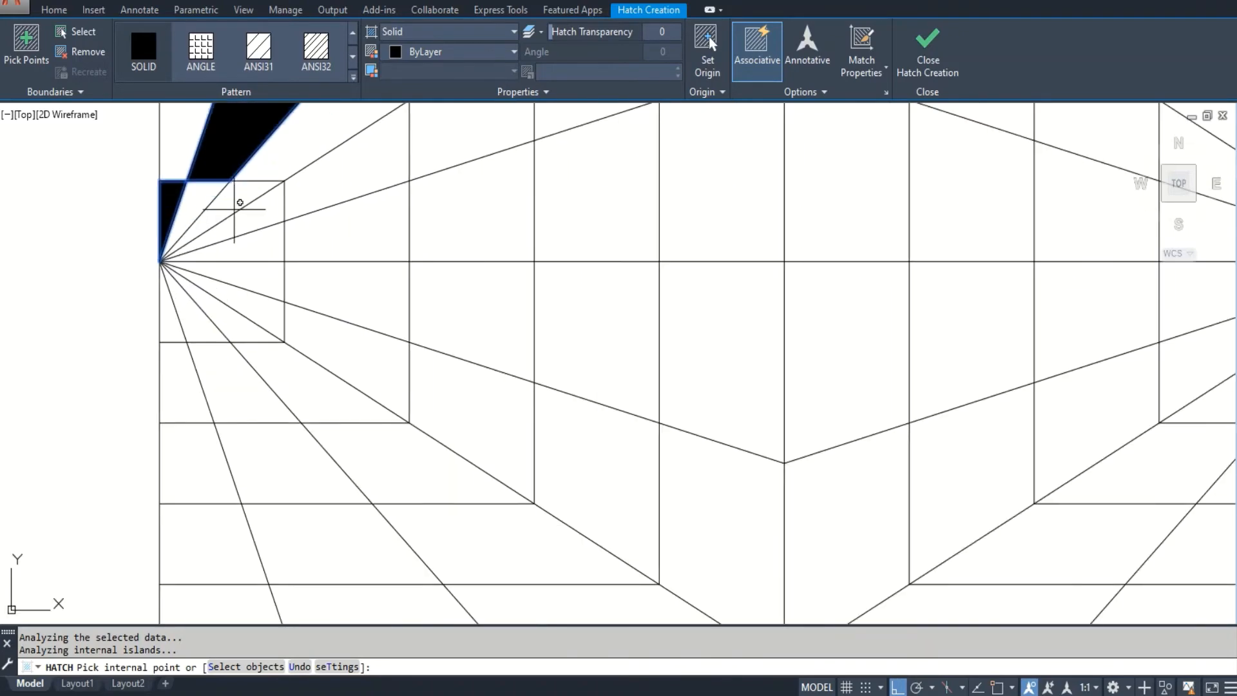
scroll(205, 252, down, 6)
click(303, 157)
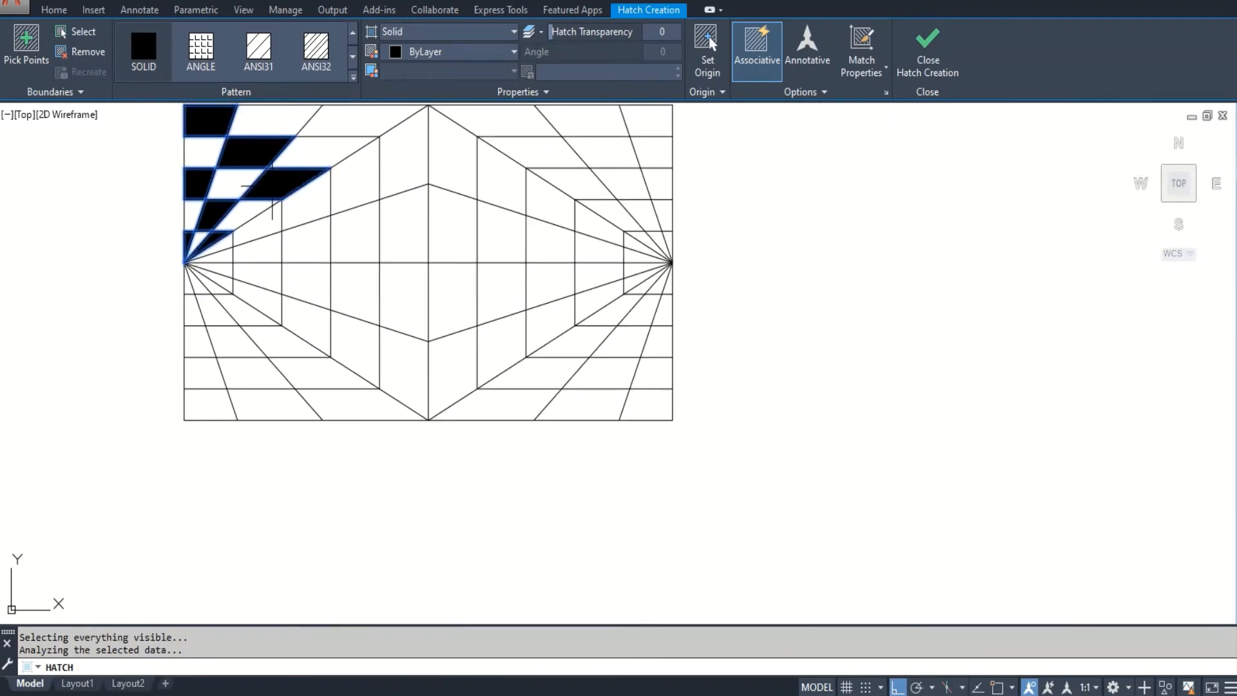
scroll(263, 205, down, 2)
click(320, 154)
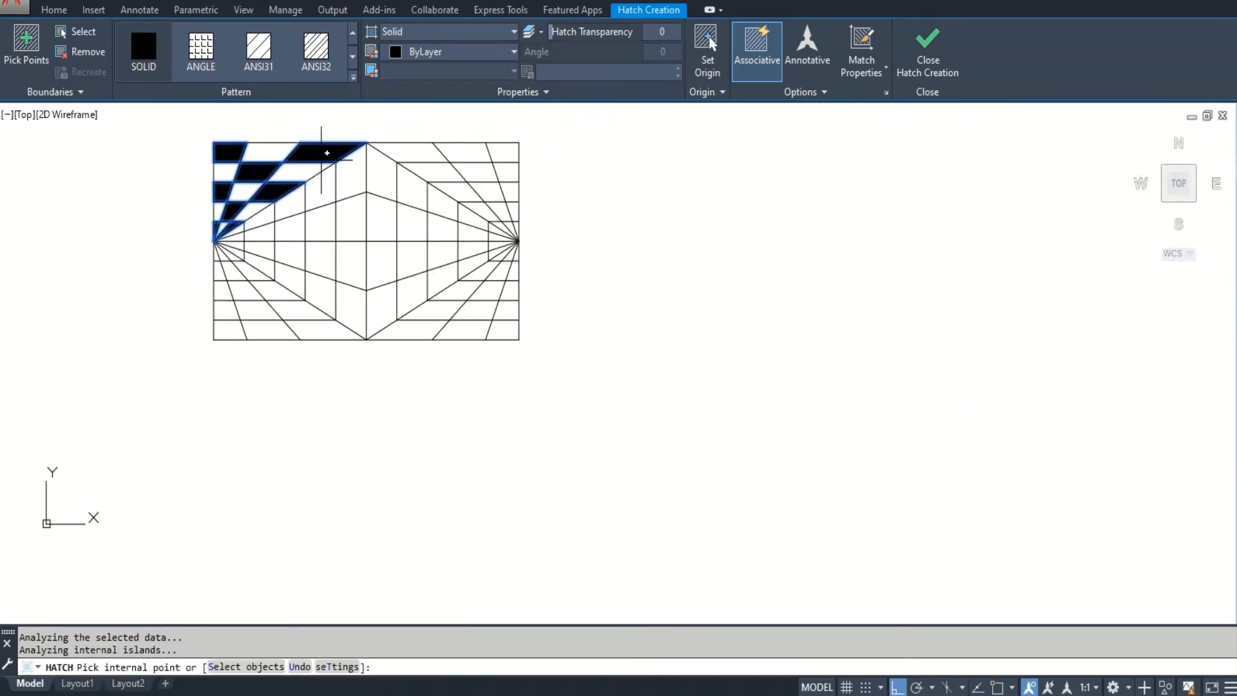
key(Return)
Start another solid hatch and fill staggered alternate cells between the outer rhombus's upper-left side and the horizontal centre line.
scroll(242, 221, up, 4)
scroll(229, 245, up, 4)
key(Return)
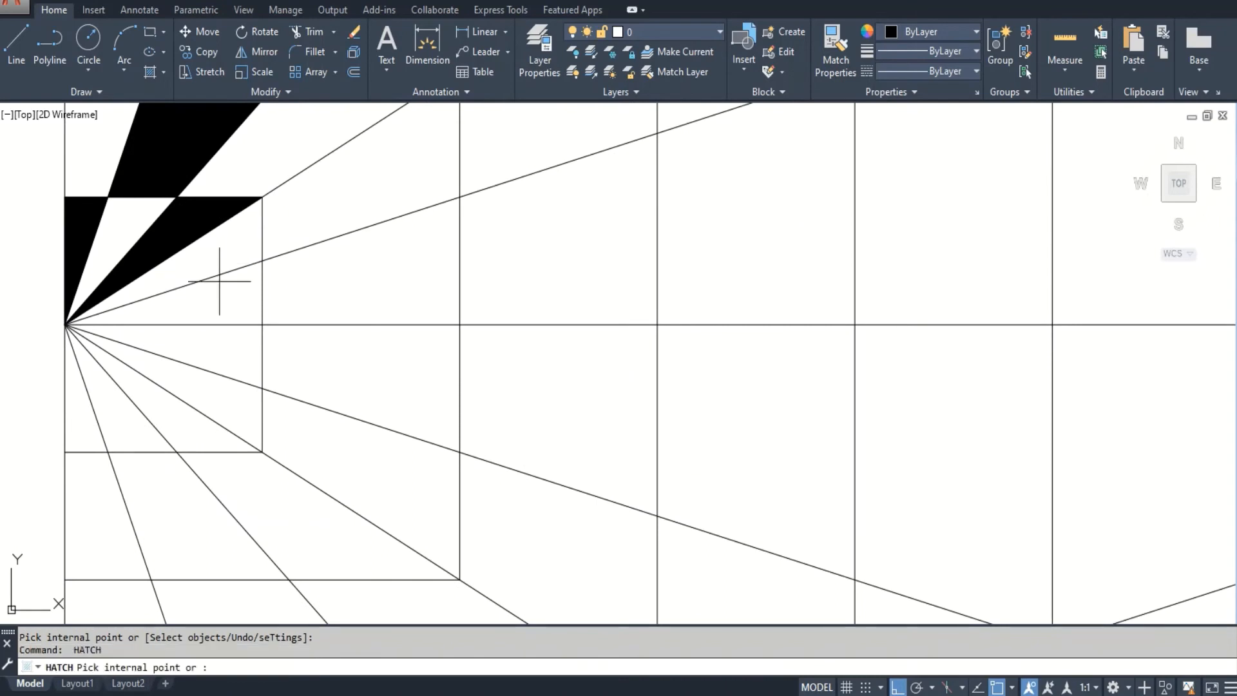
scroll(222, 271, down, 2)
click(264, 247)
scroll(244, 256, down, 4)
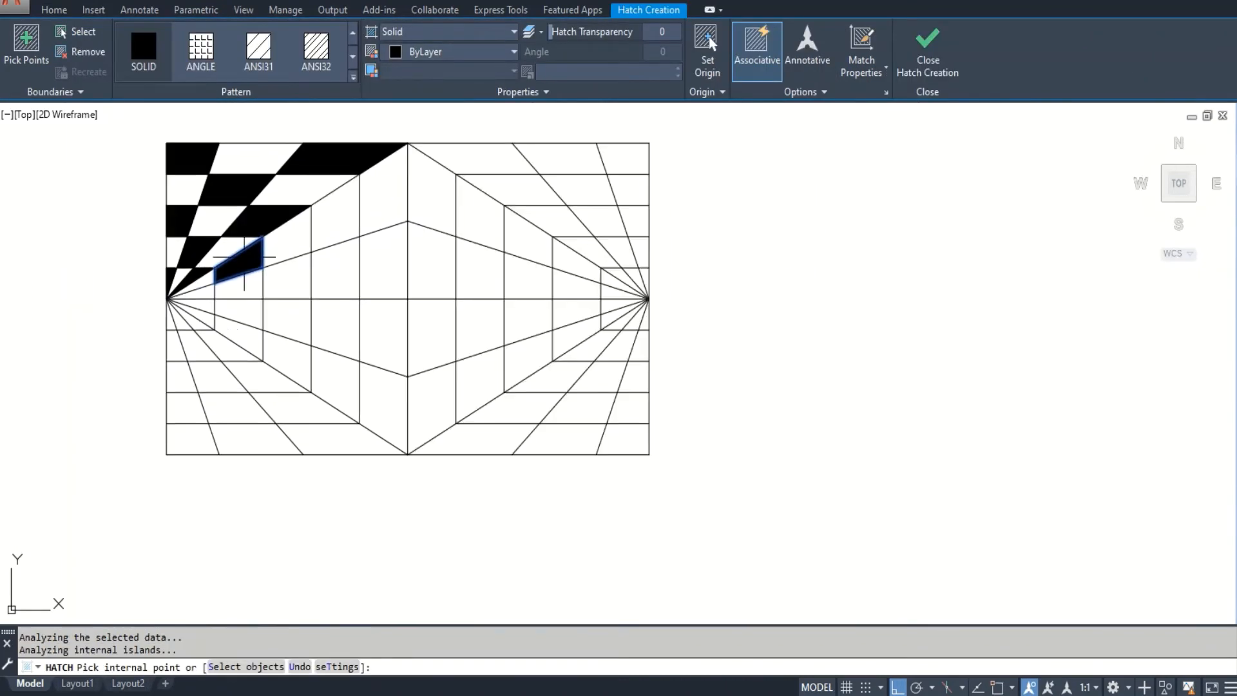
click(322, 216)
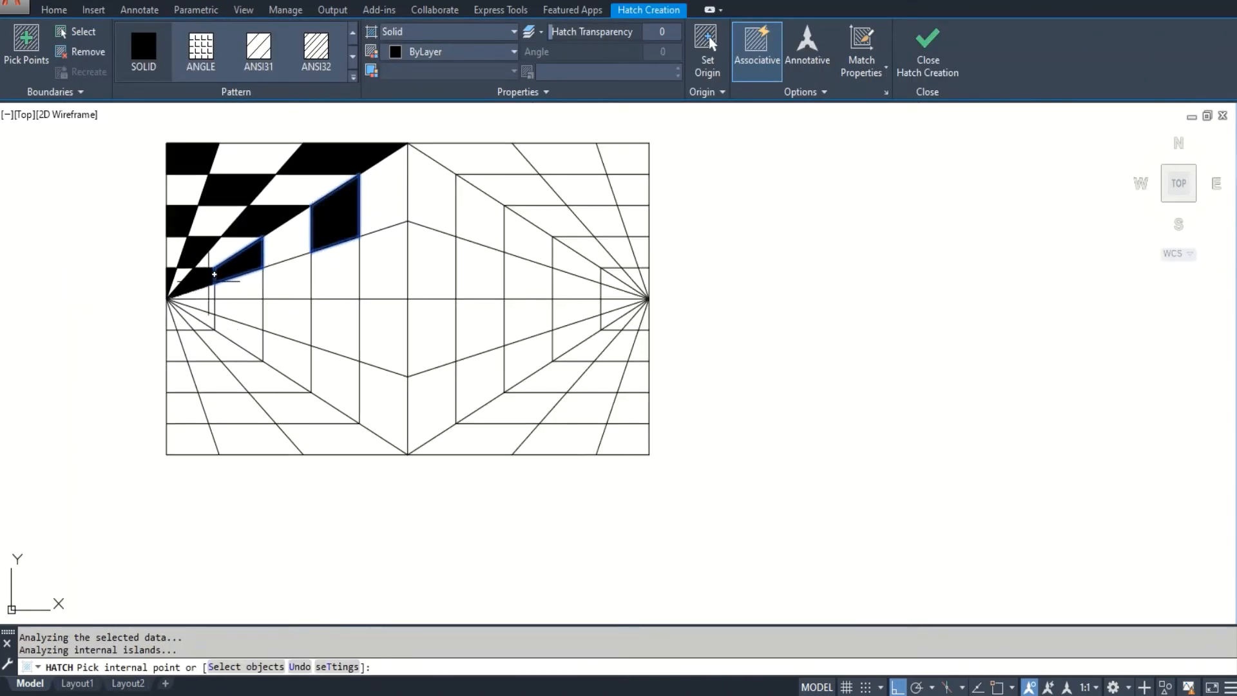
click(276, 285)
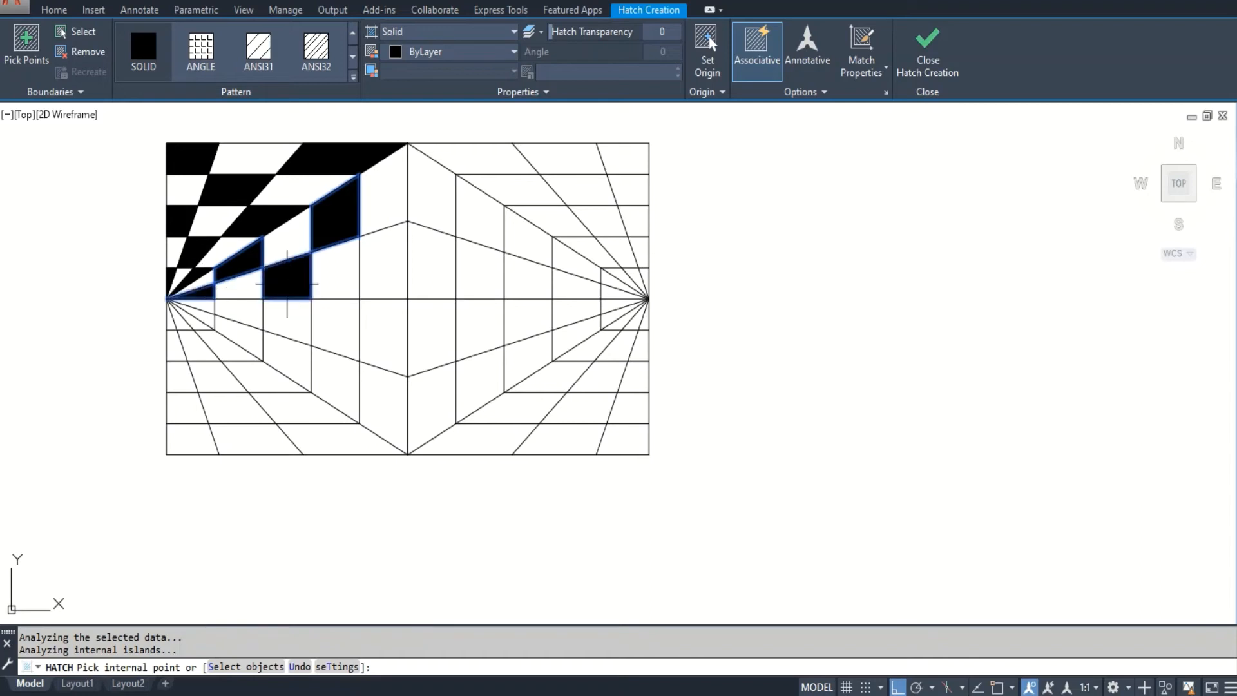
click(366, 278)
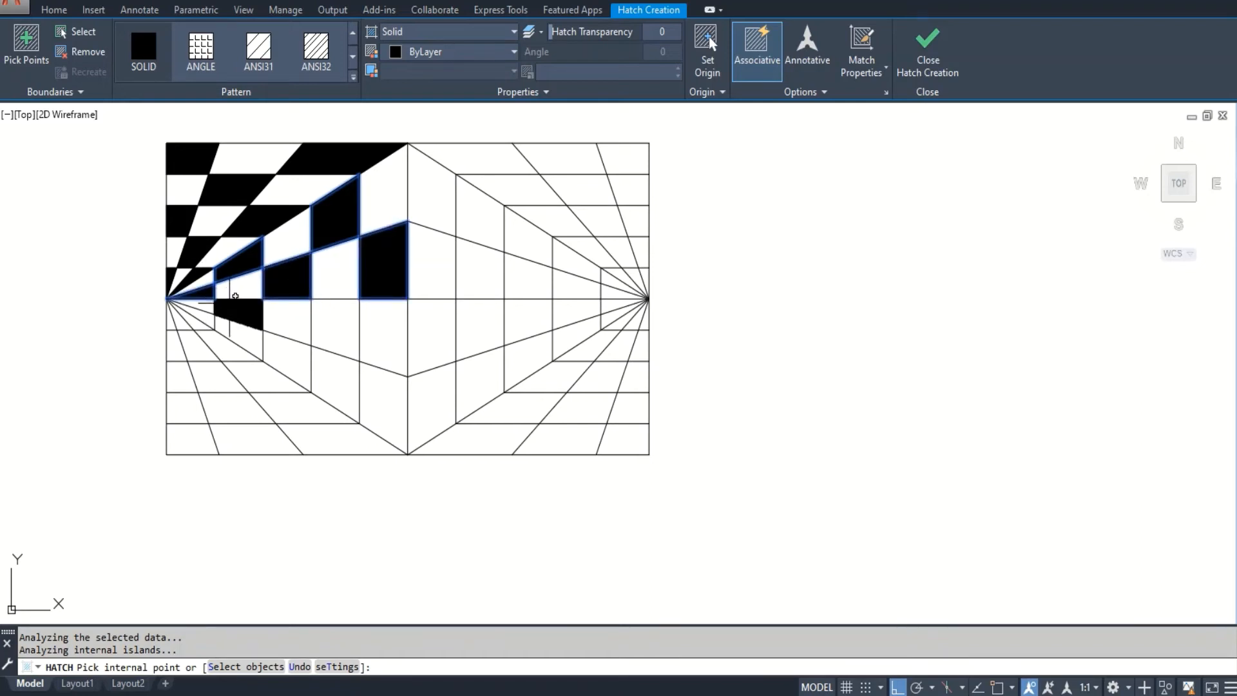
Solid-fill staggered alternate cells between the horizontal centre line and the outer rhombus's lower-left side.
click(235, 303)
click(332, 326)
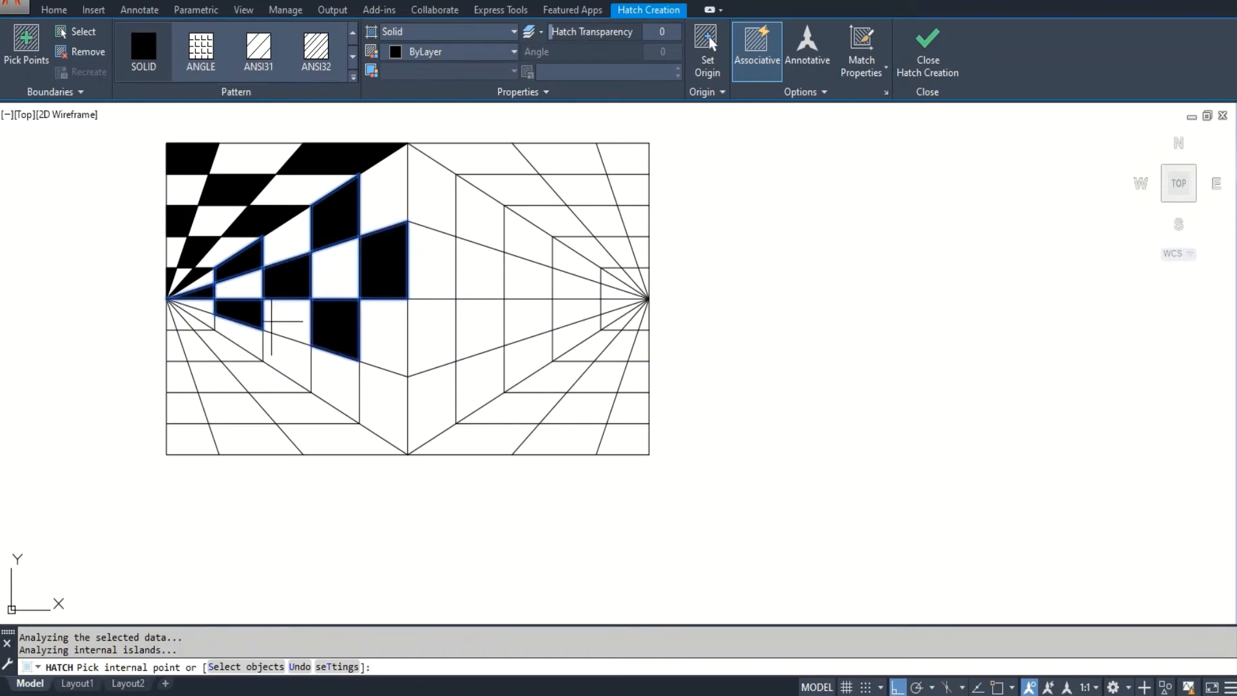
click(197, 315)
click(287, 357)
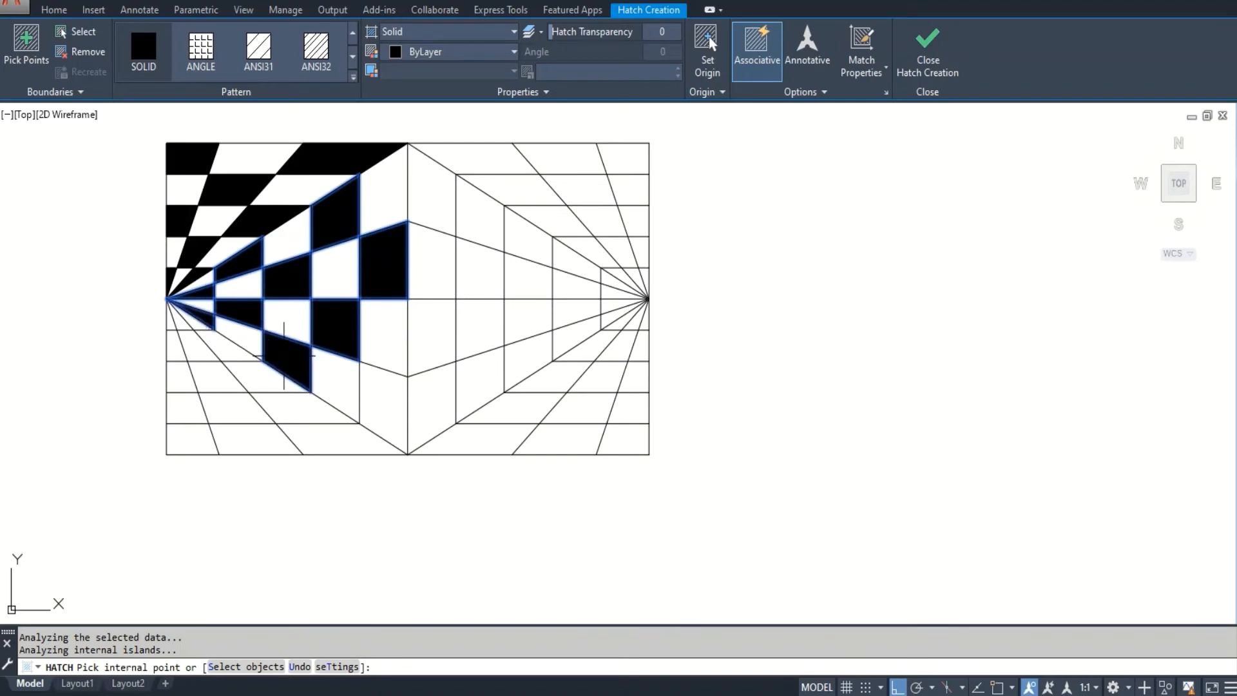
click(386, 392)
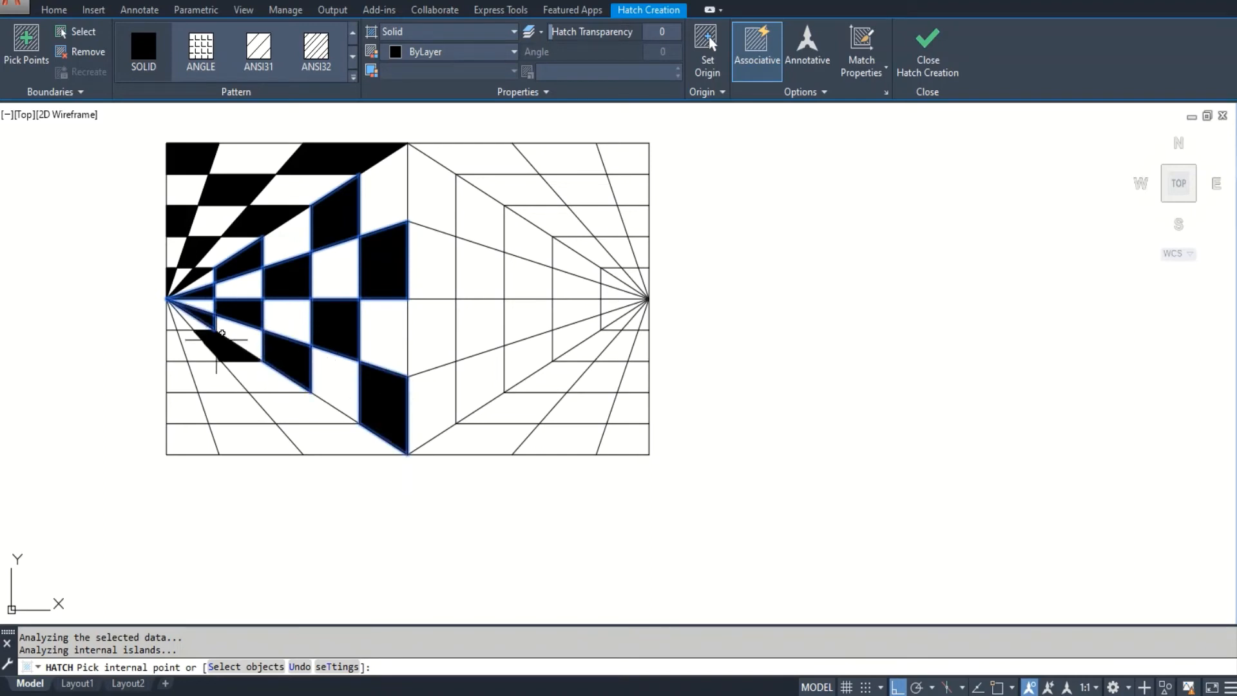
Solid-fill staggered alternate cells in the three radial wedges below the rhombus's lower-left side, and finish the hatch.
click(217, 338)
click(289, 406)
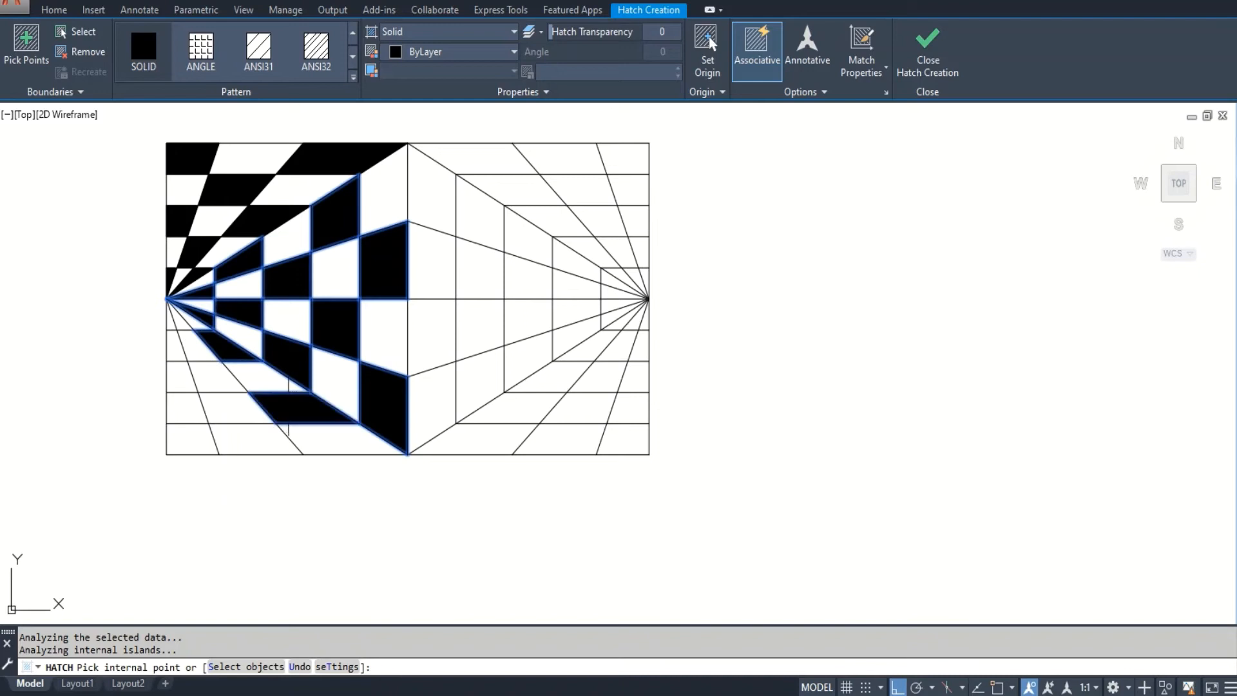
click(182, 323)
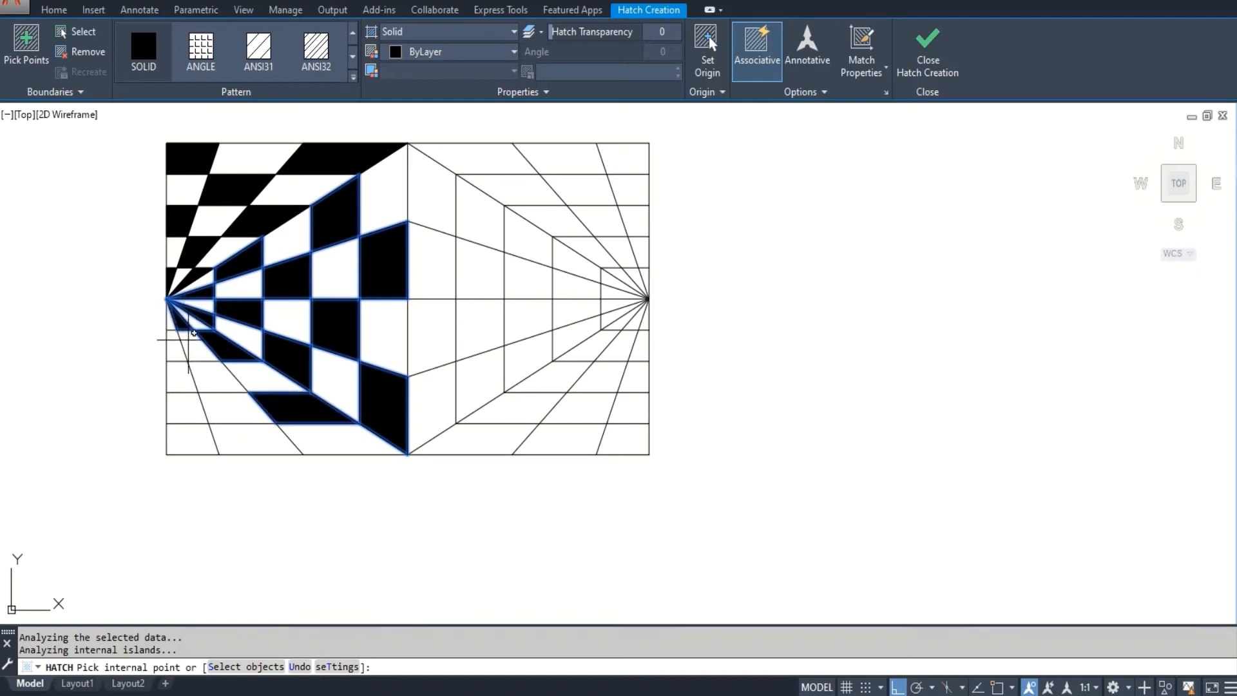
click(207, 377)
click(236, 433)
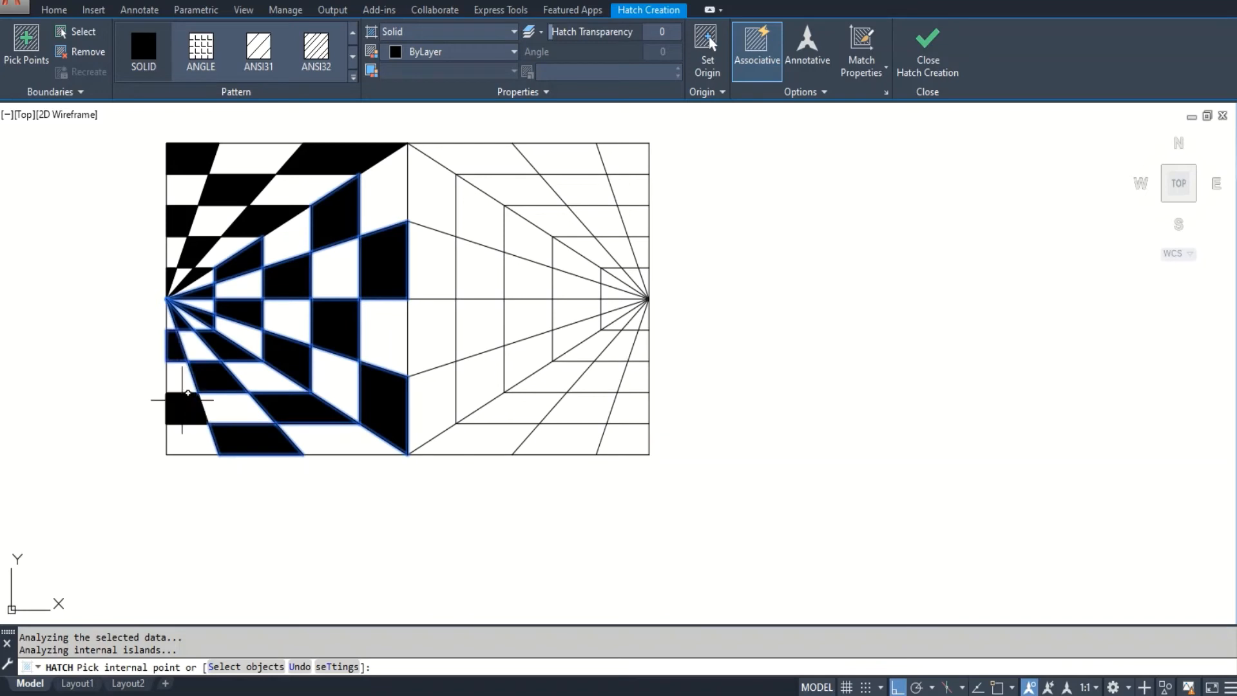
click(187, 400)
key(Return)
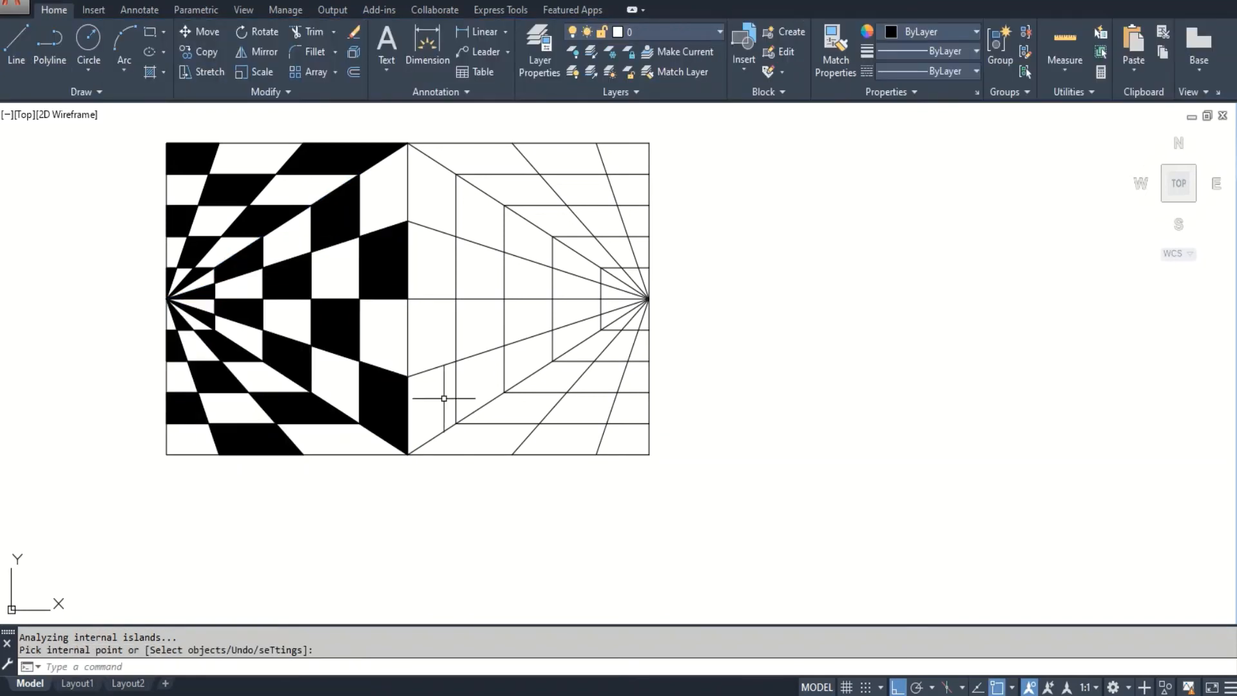
Start another solid hatch and fill staggered alternate cells between the outer rhombus's upper-right side and the horizontal centre line.
key(Return)
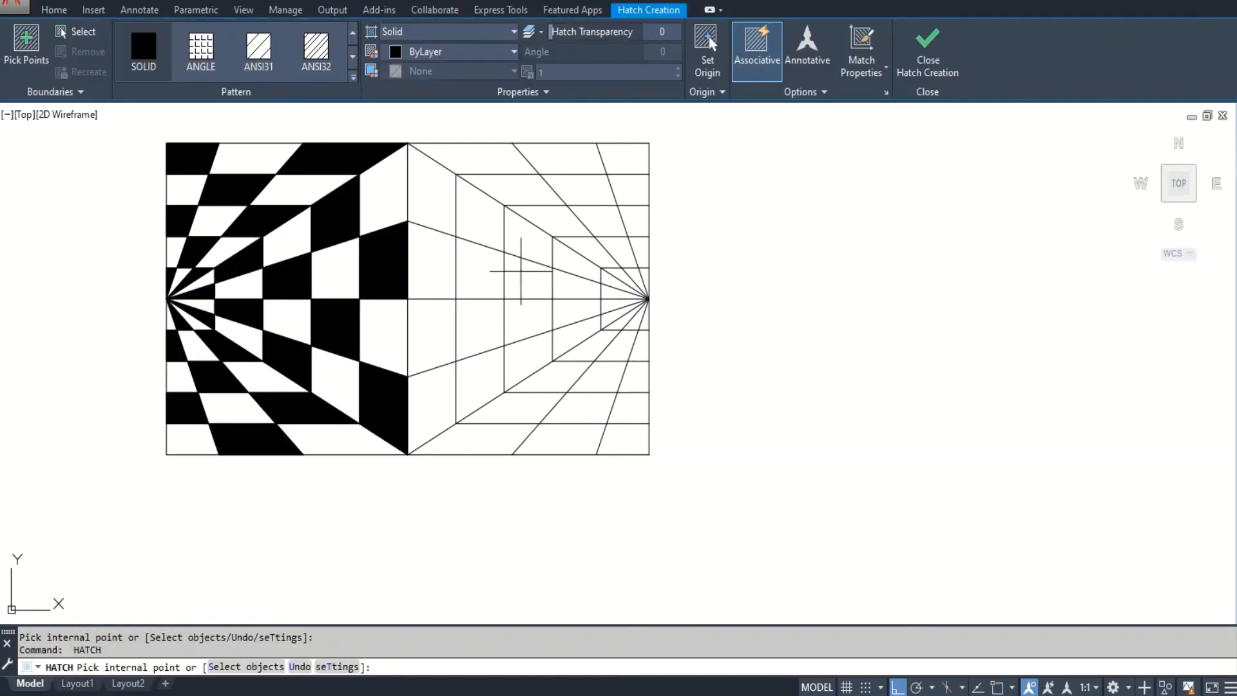
click(442, 210)
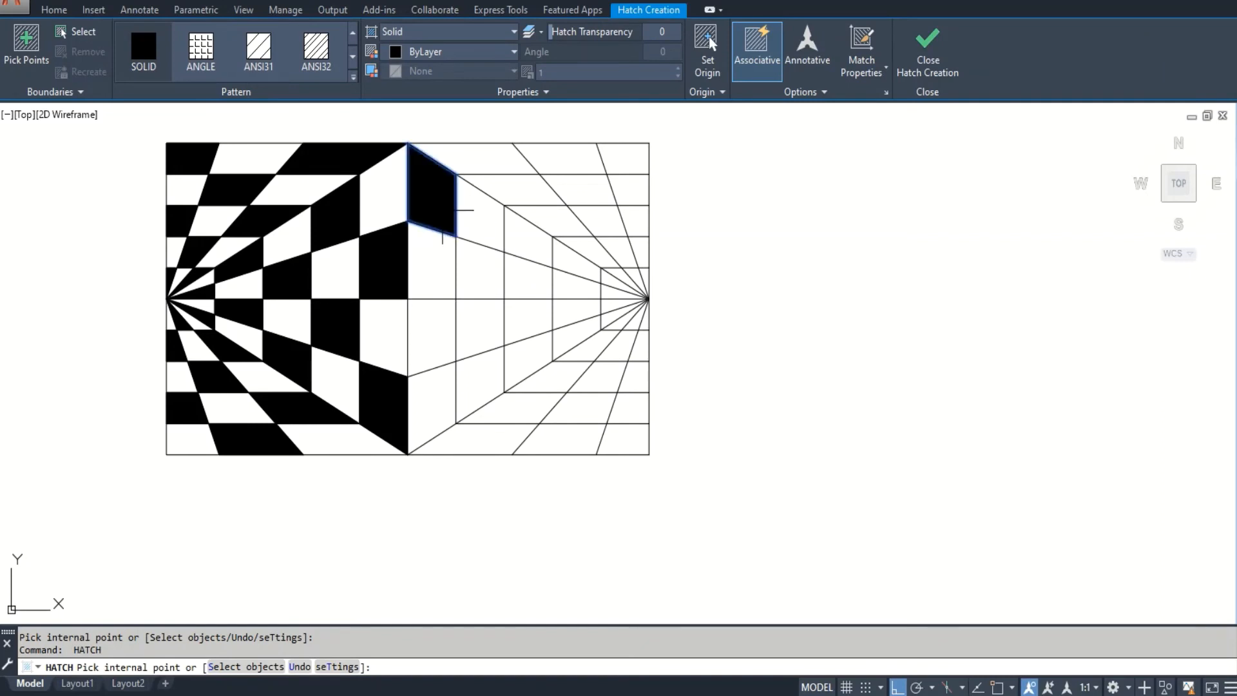
click(521, 227)
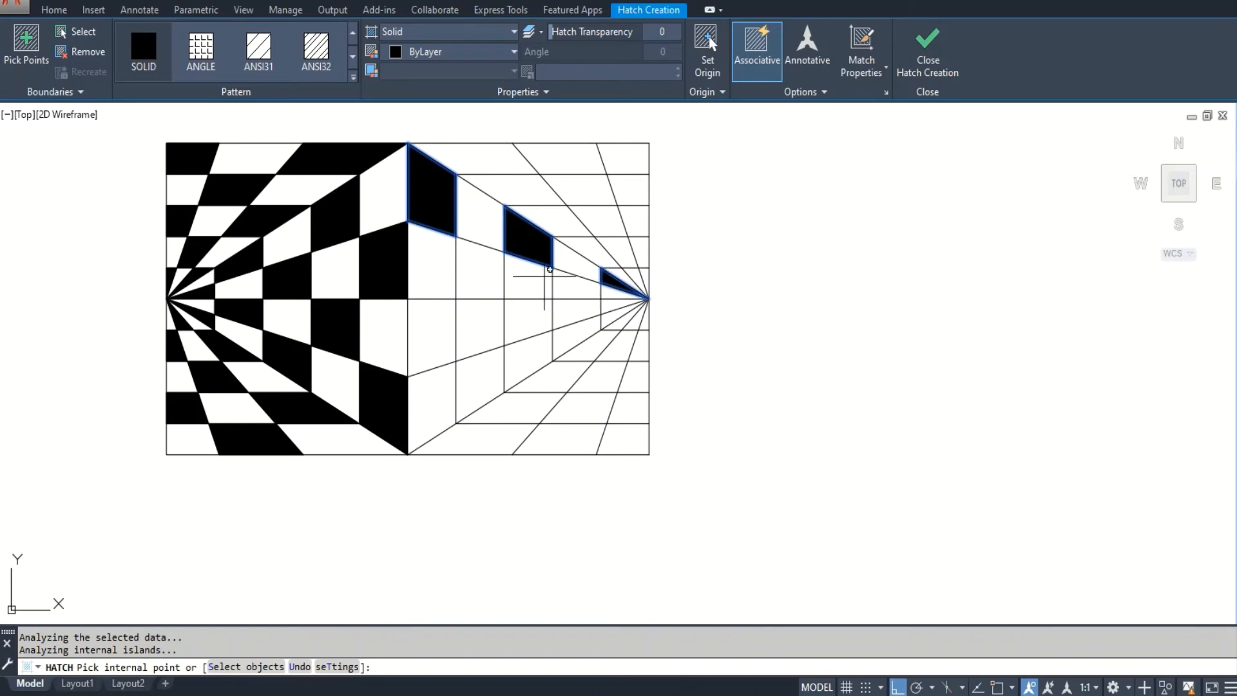
click(485, 270)
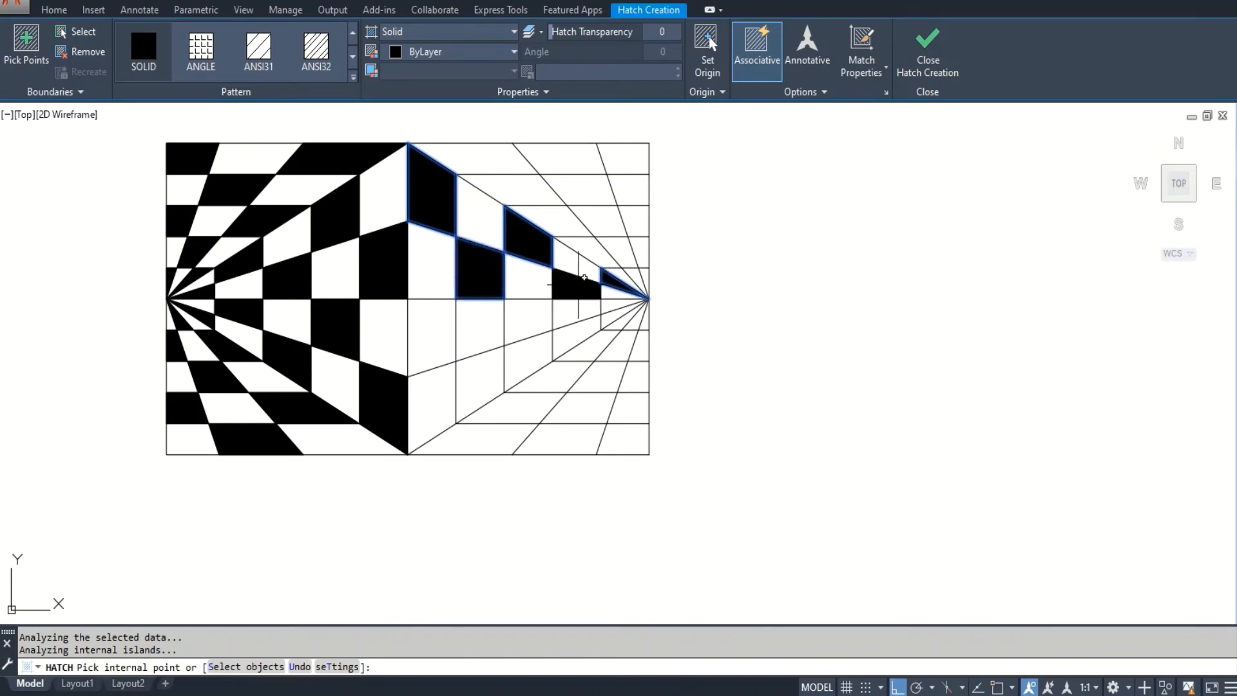
click(571, 287)
Solid-fill staggered alternate cells between the horizontal centre line and the outer rhombus's lower-right side.
click(427, 326)
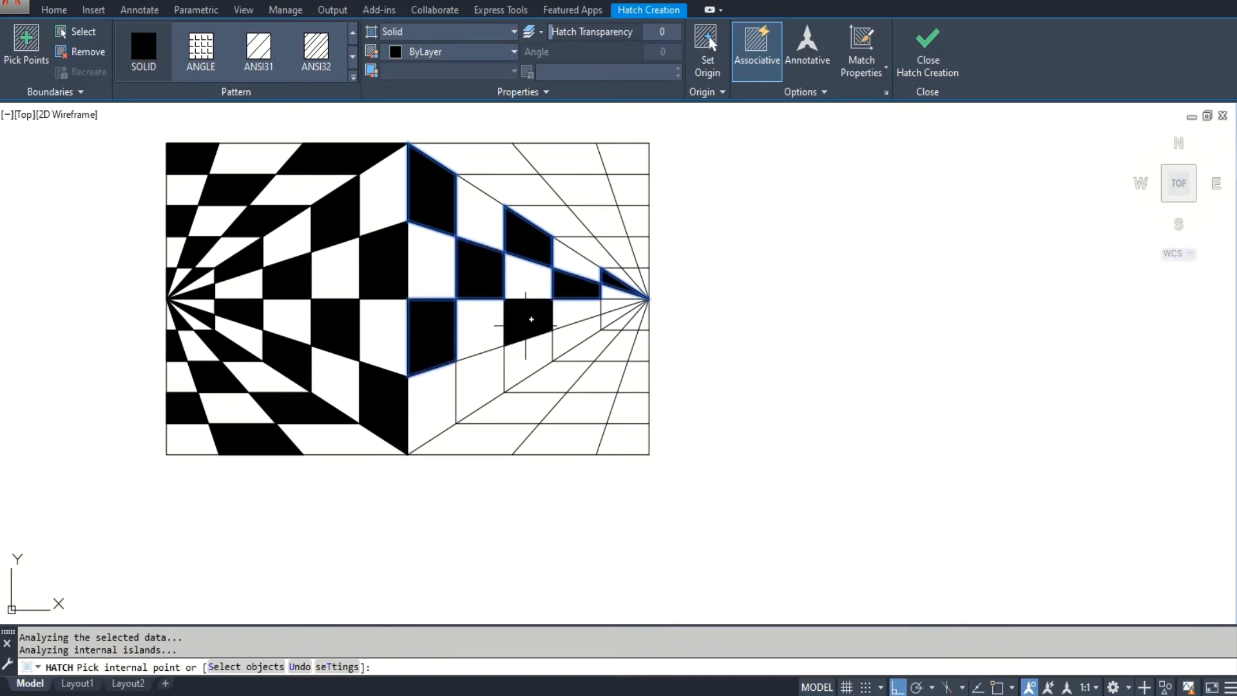
click(525, 322)
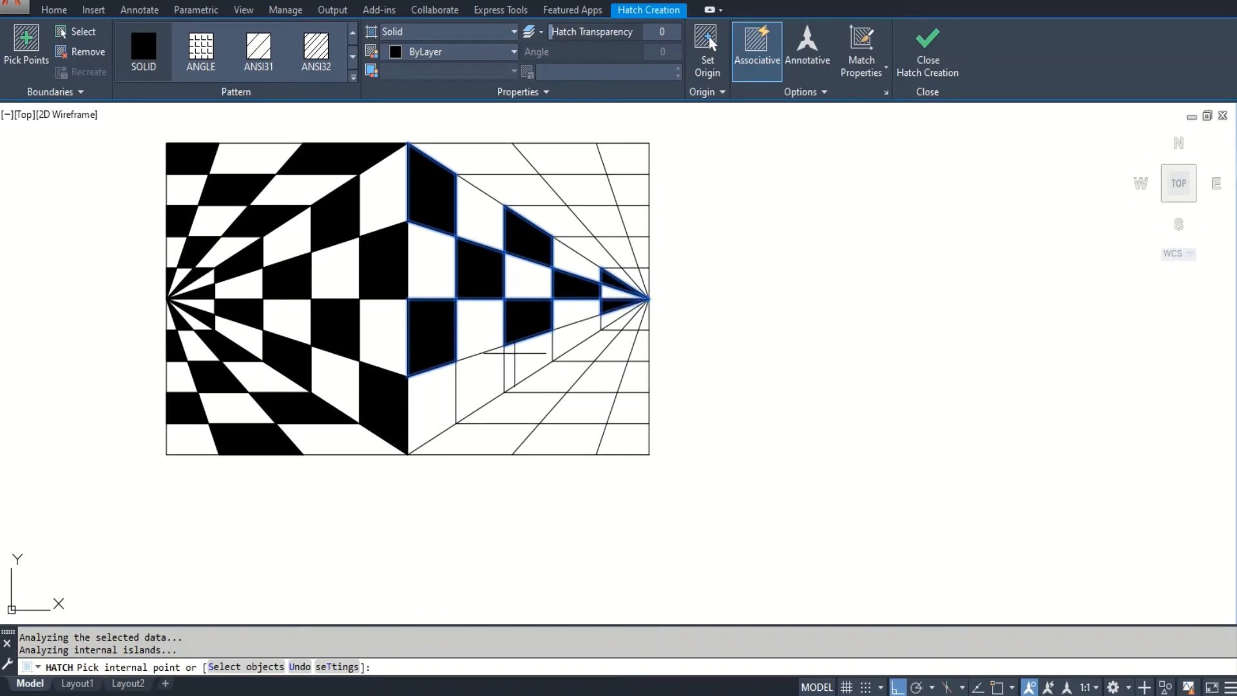
click(480, 370)
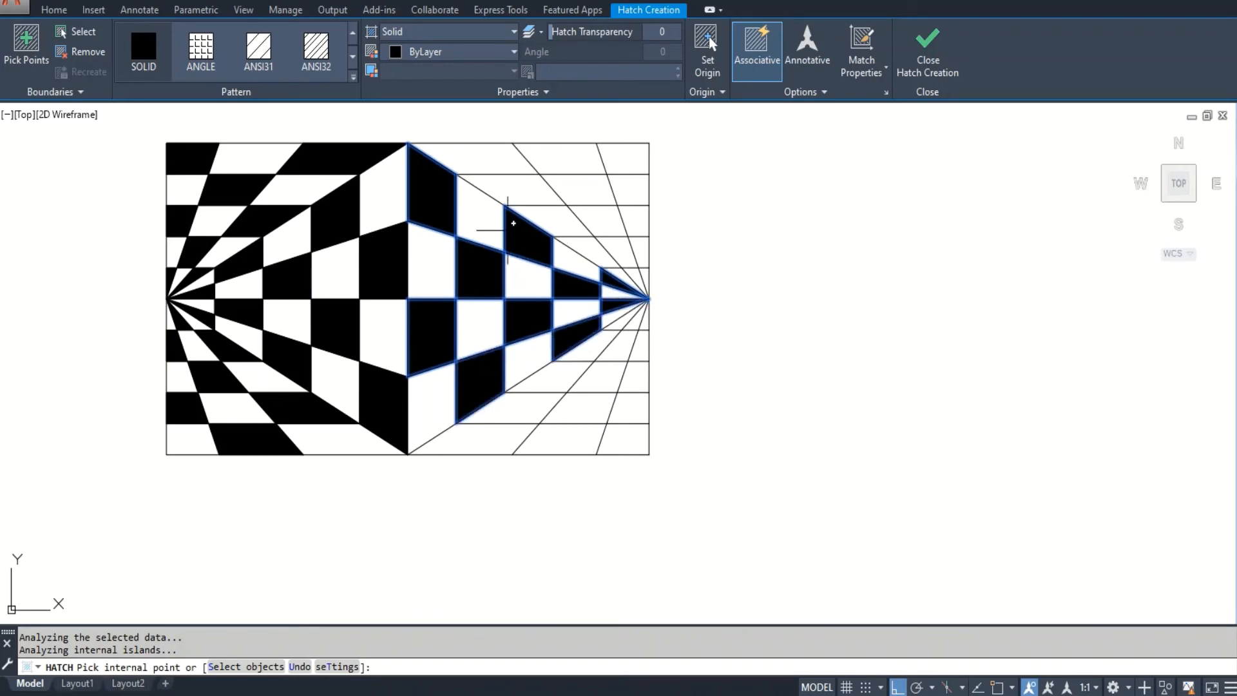
Solid-fill staggered alternate cells in the three radial wedges above the outer rhombus's upper-right side.
click(508, 188)
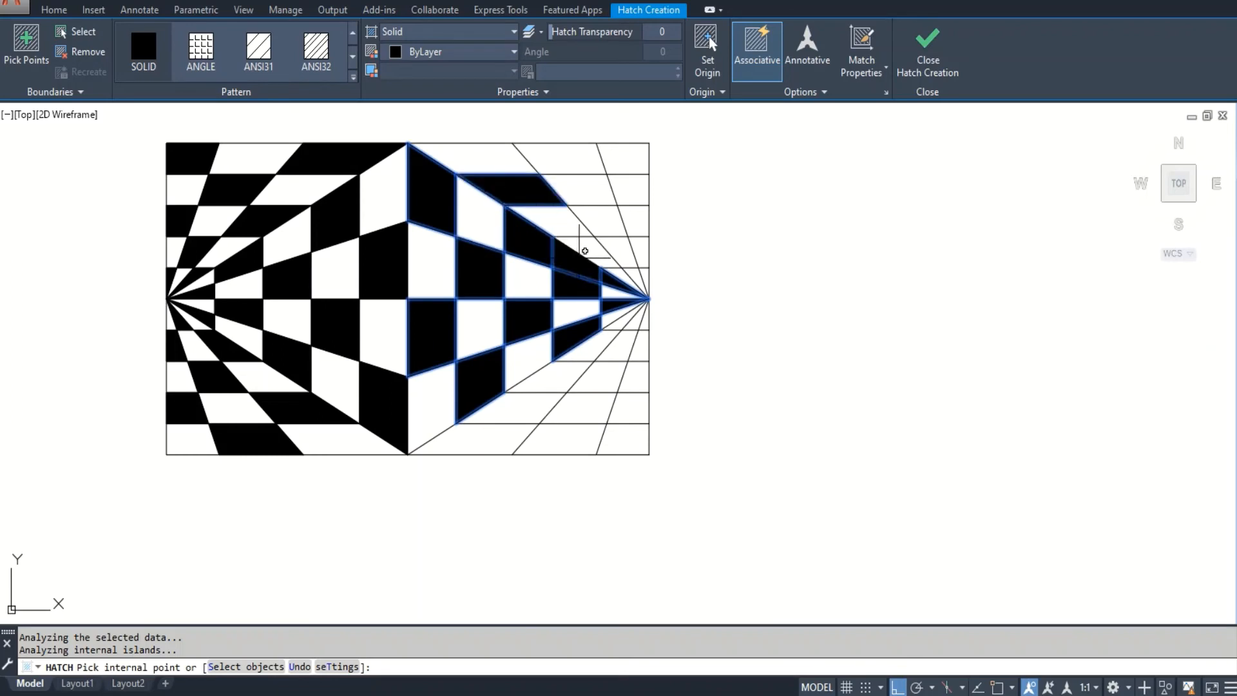
click(590, 245)
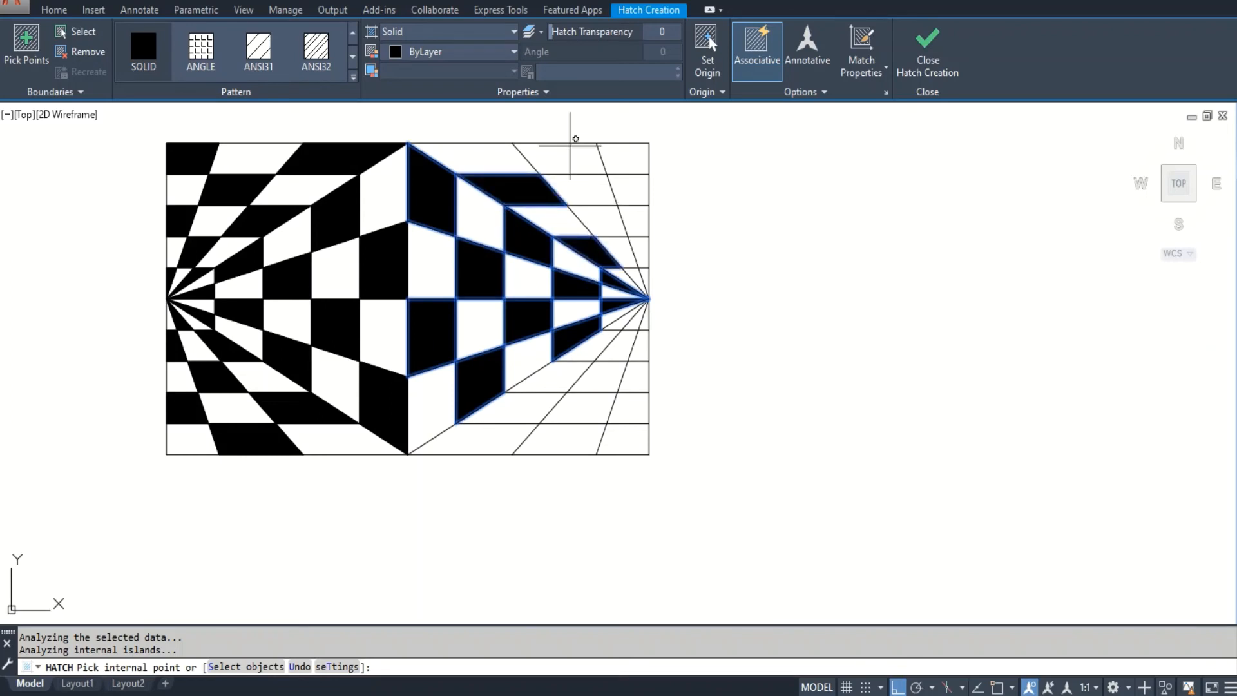
click(570, 158)
click(603, 214)
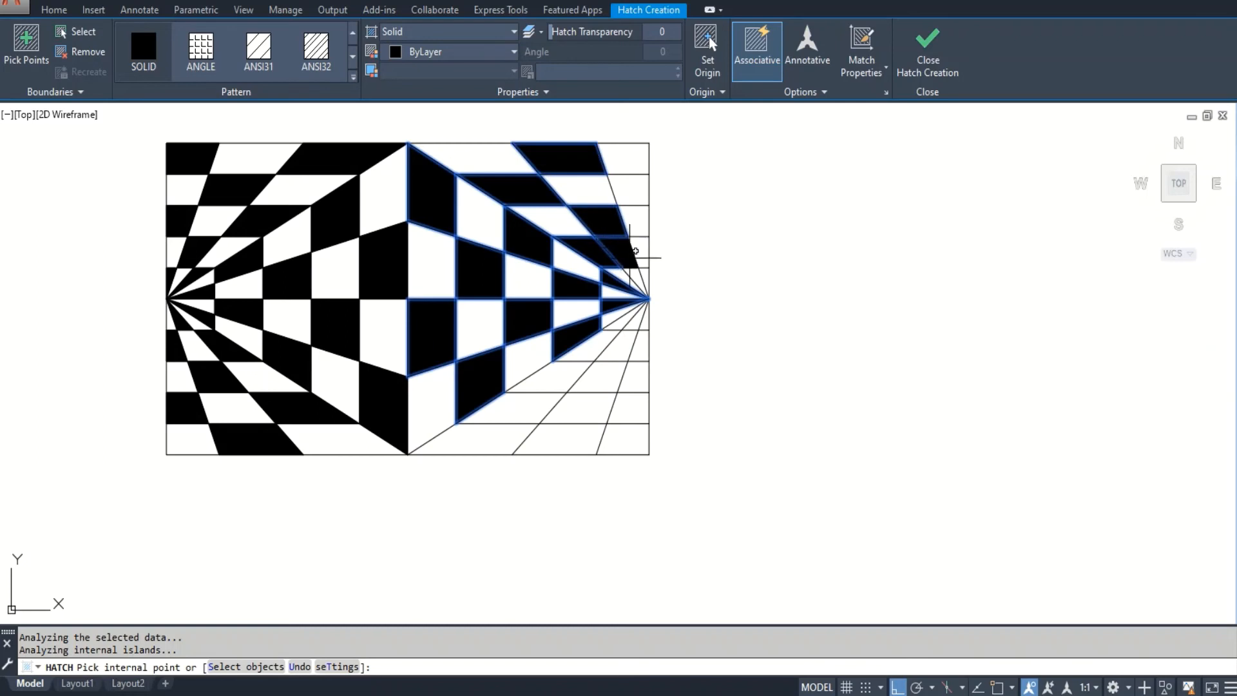
click(635, 193)
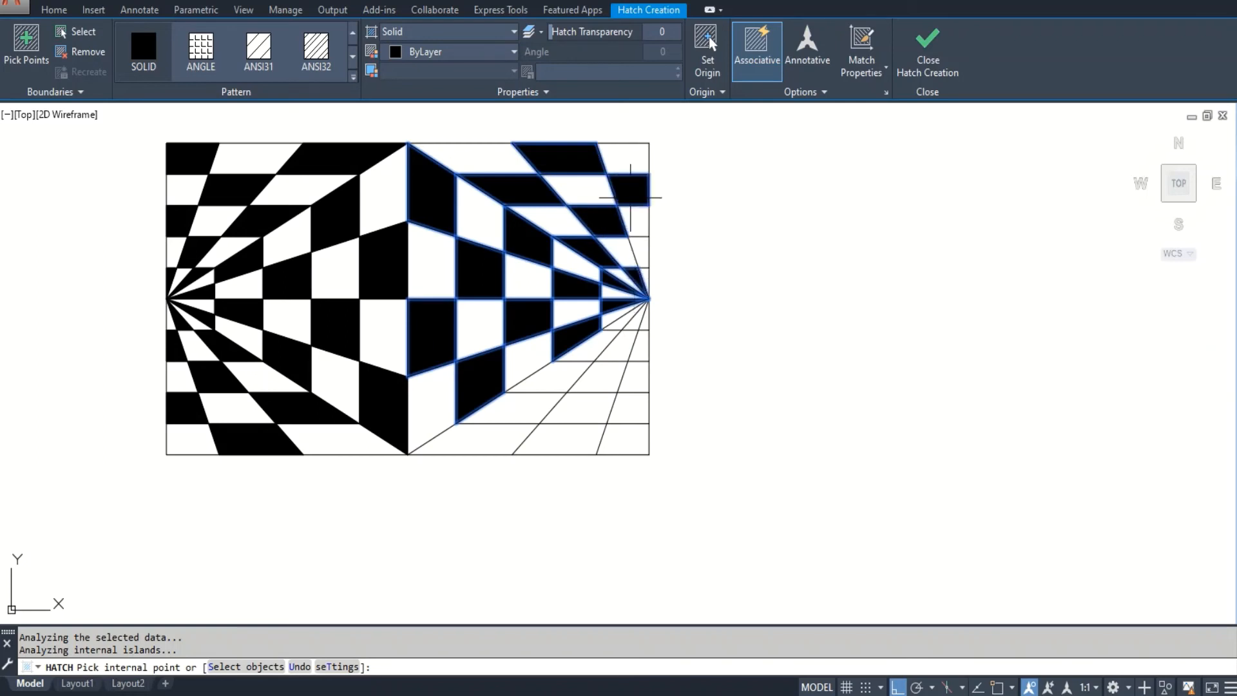
click(641, 246)
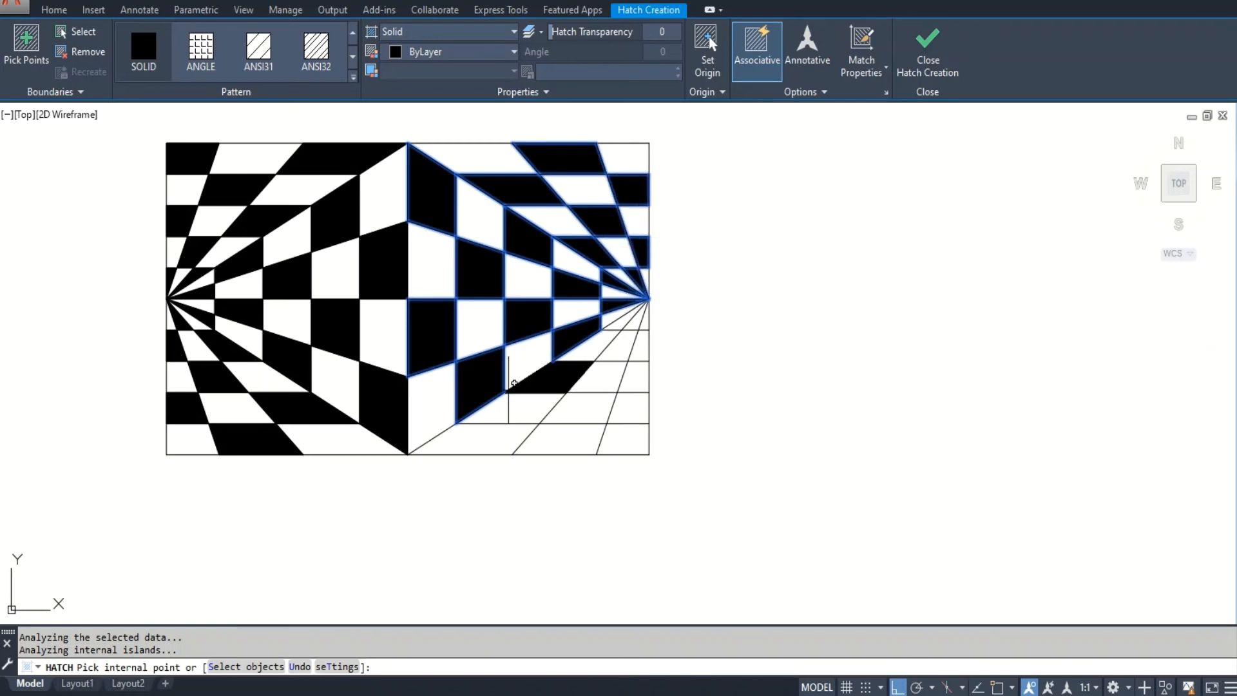
Solid-fill staggered alternate cells in the three radial wedges below the outer rhombus's lower-right side, and finish the hatch.
click(497, 424)
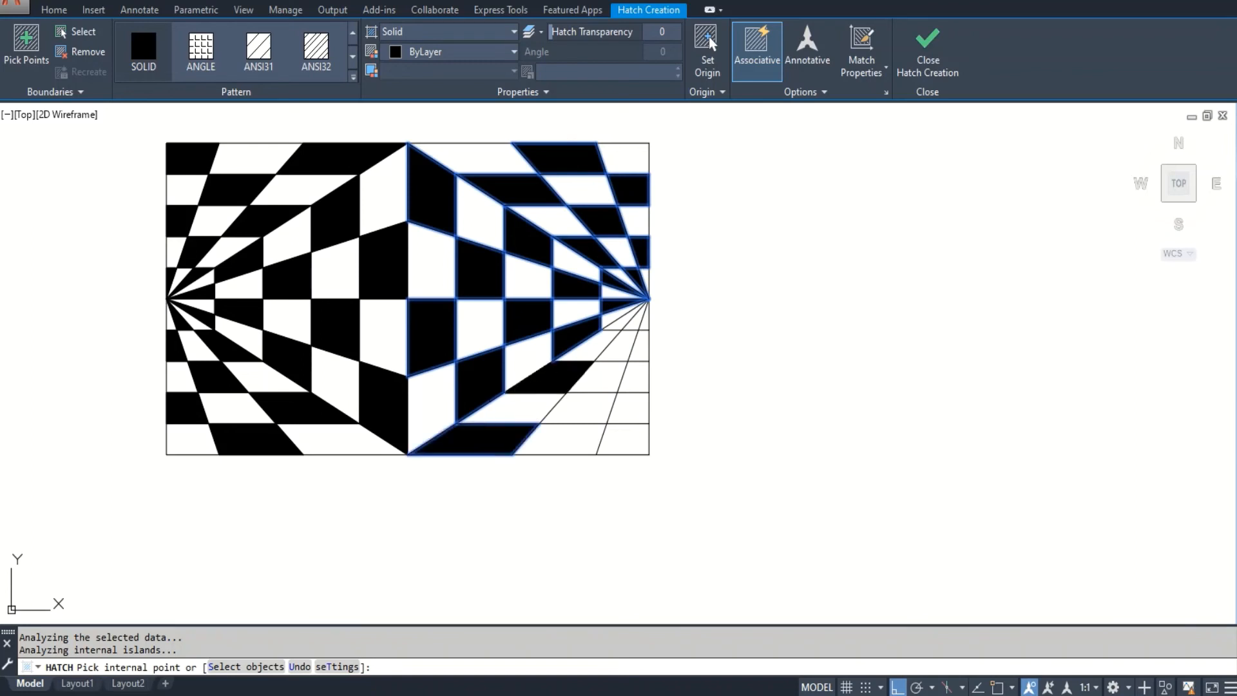
click(538, 382)
scroll(608, 335, up, 2)
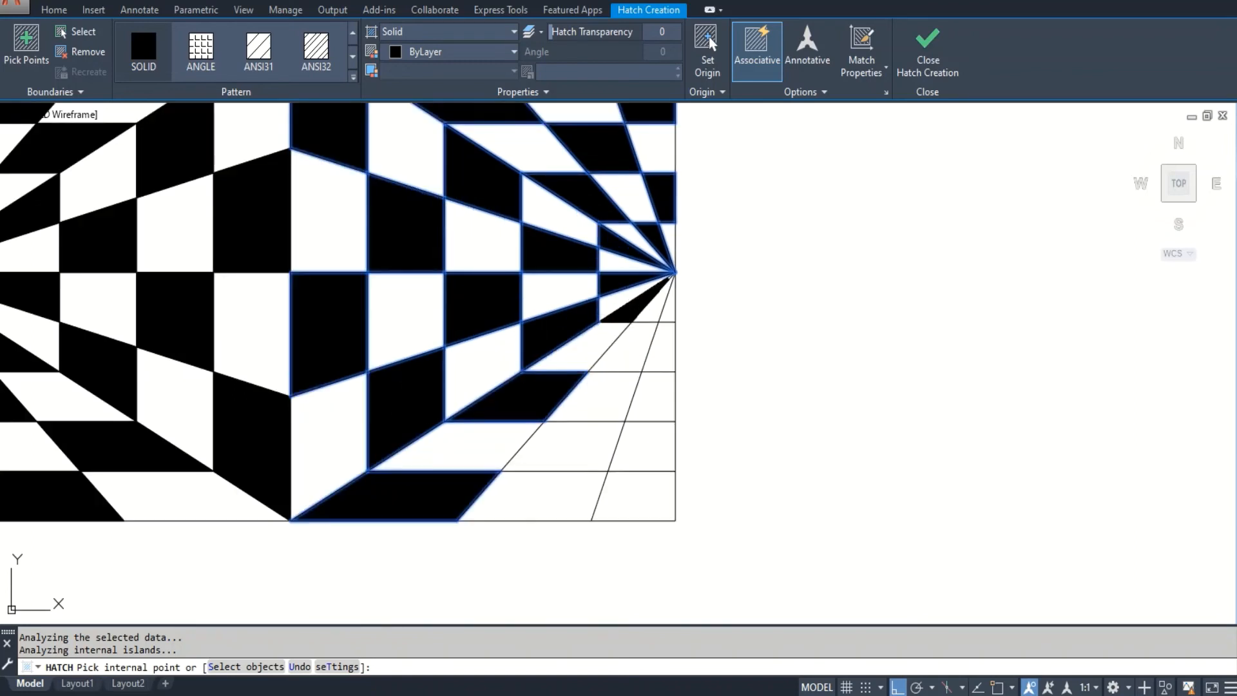
click(626, 315)
click(572, 446)
click(628, 351)
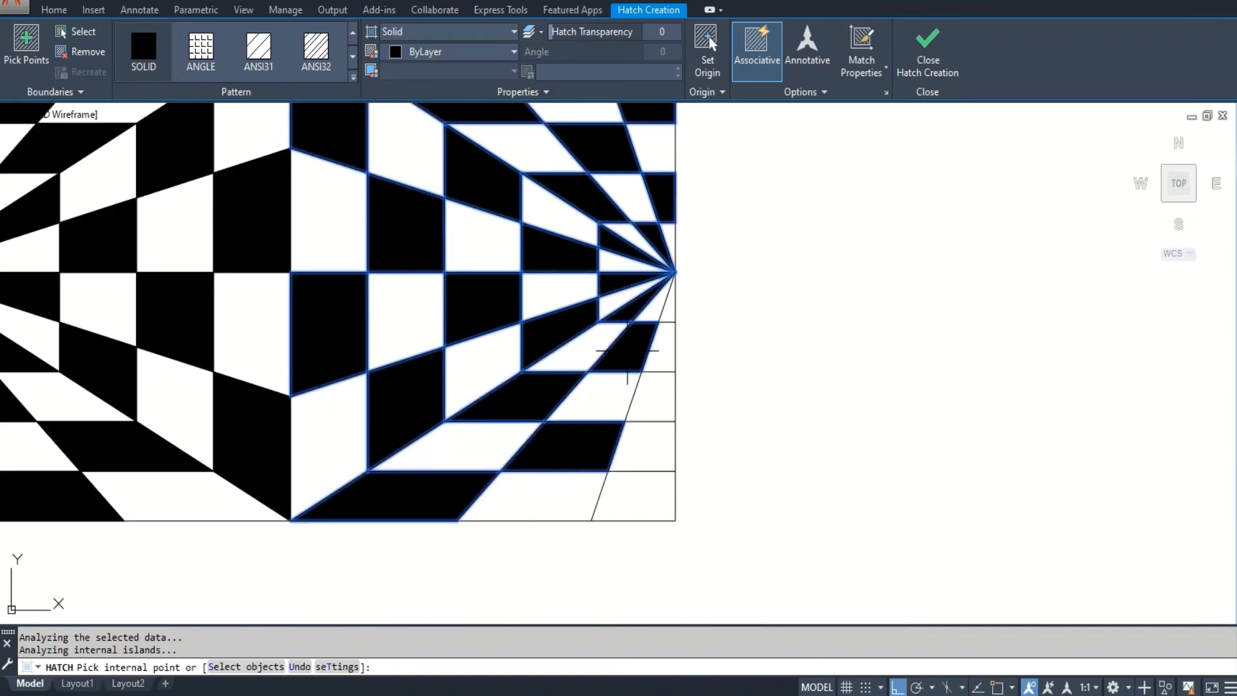
click(640, 489)
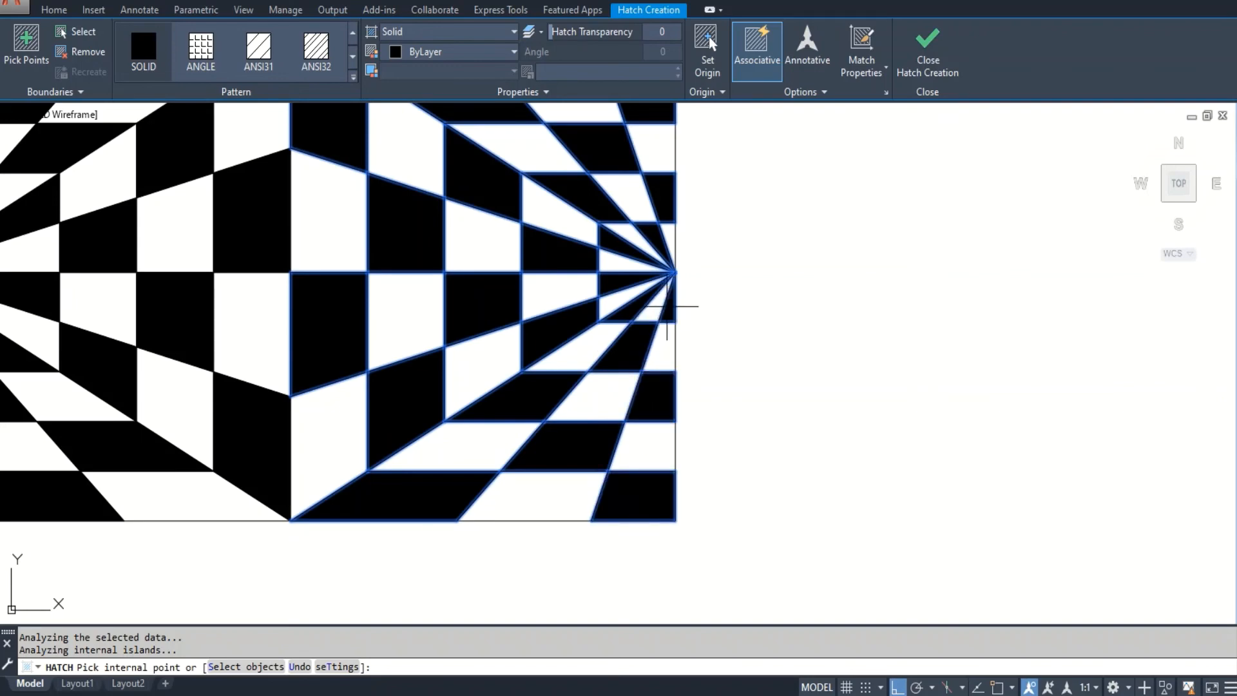
key(Return)
Zoom to the drawing's extents and examine the whole checkerboard pattern enlarged and centred in the view.
text(z)
key(Return)
text(e)
key(Return)
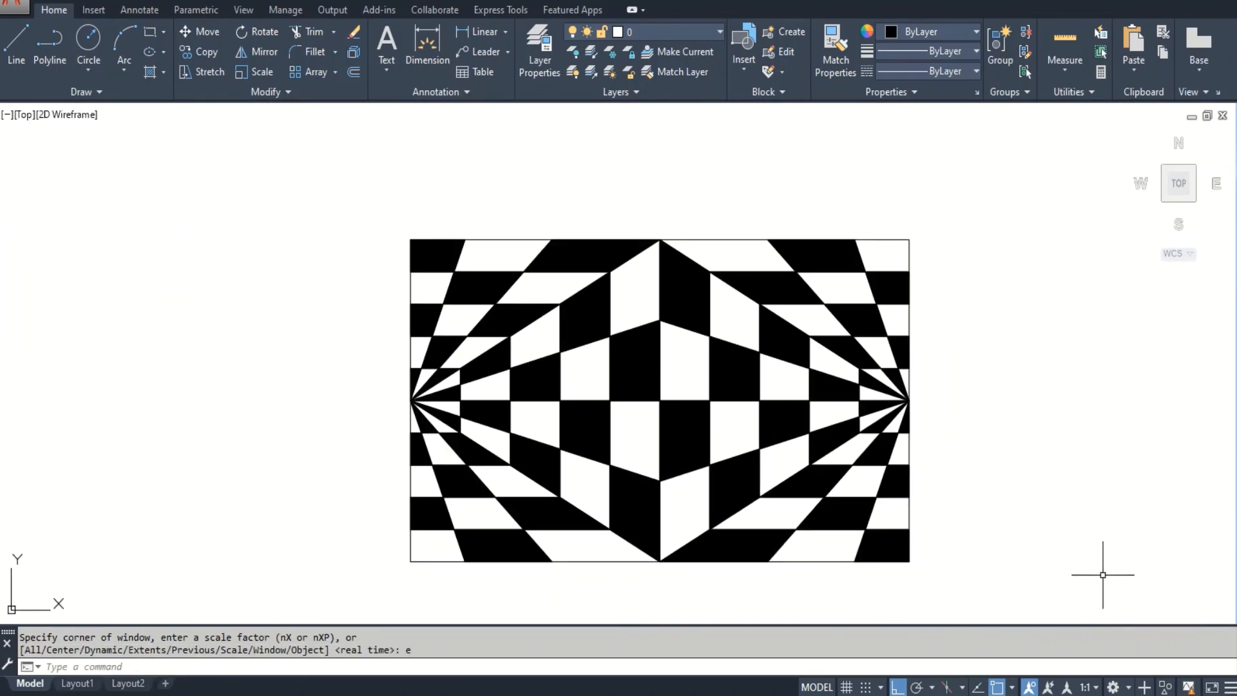
text(p)
key(Return)
drag(1096, 538, 1000, 500)
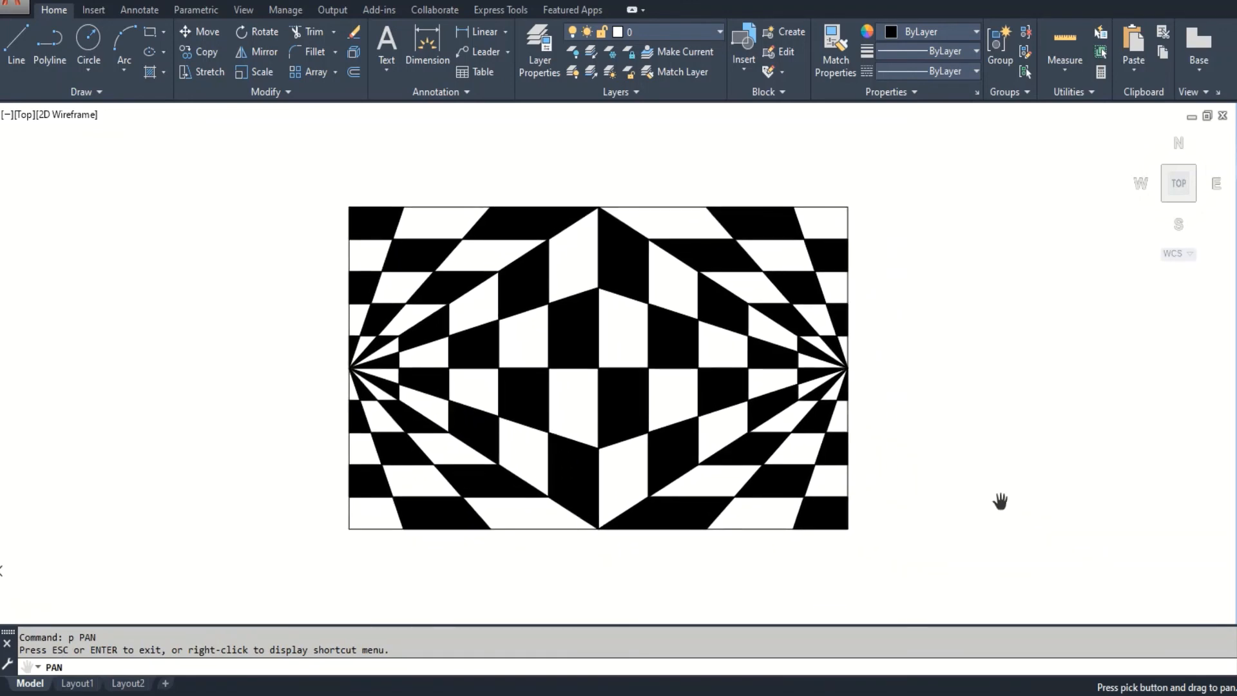
scroll(999, 502, up, 2)
drag(892, 350, 1071, 428)
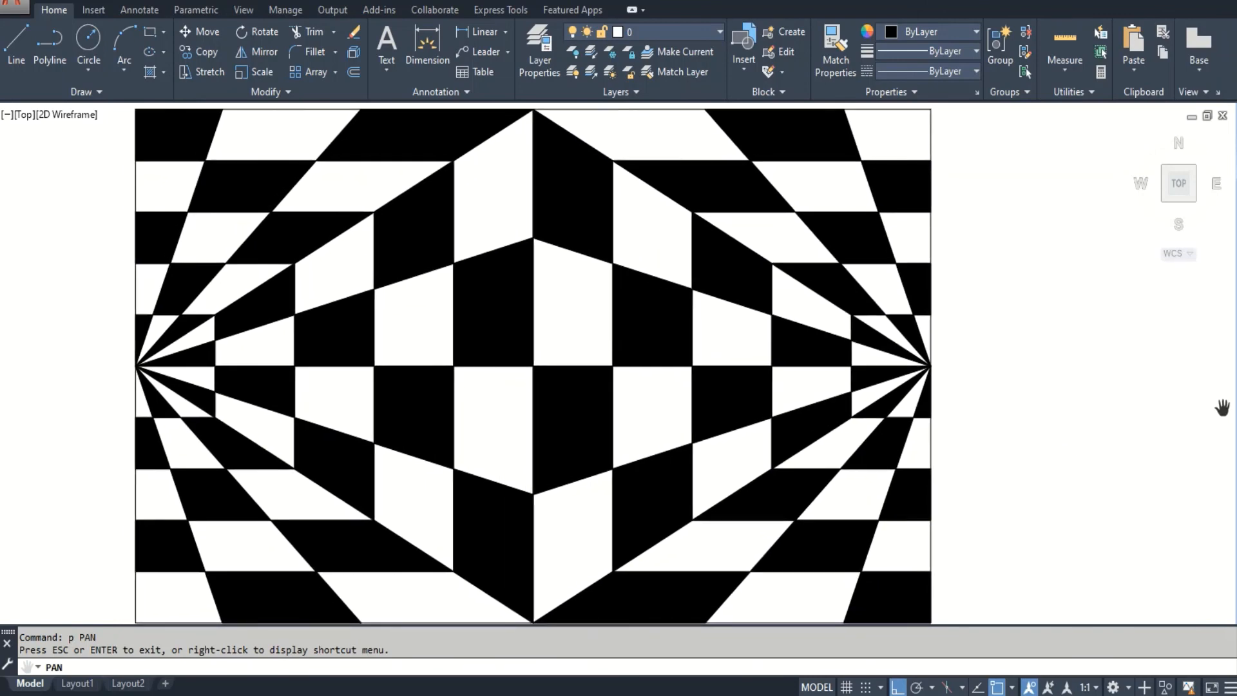